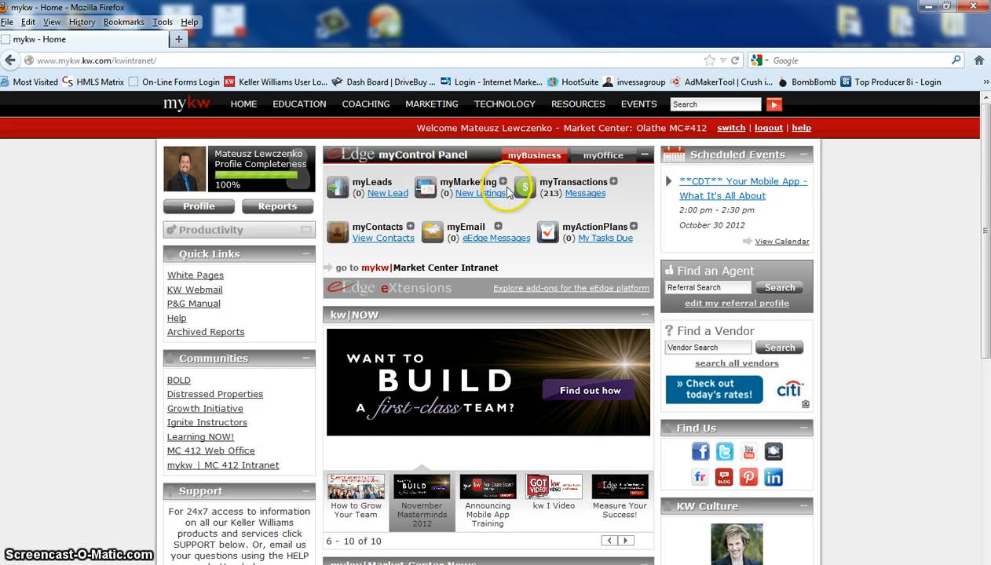
Open the eEdge website management page from myMarketing, and load the public site matl.kwrealty.com in a new browser tab
{"action": "left_click", "coordinate": [503, 185]}
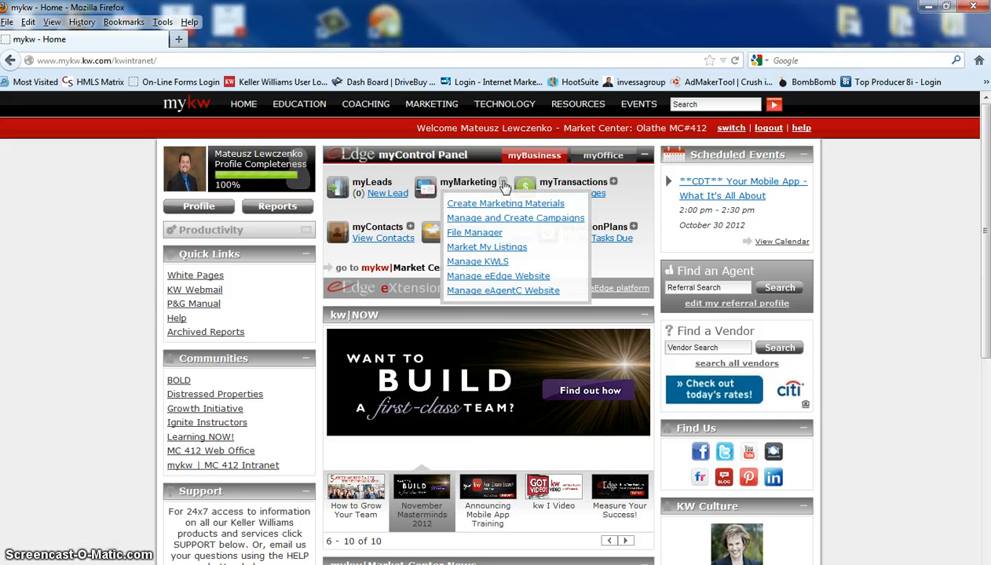
{"action": "left_click", "coordinate": [492, 279]}
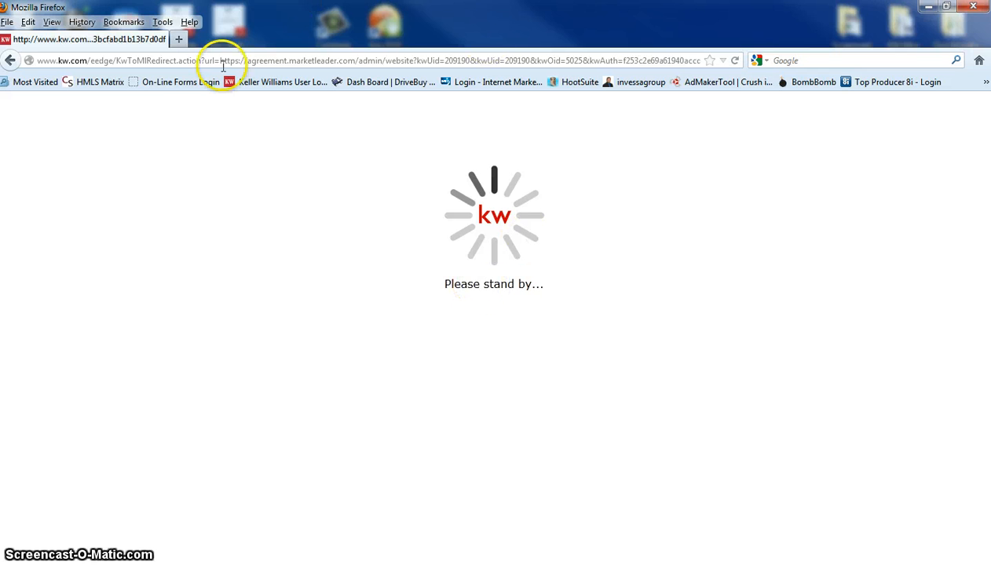
{"action": "left_click", "coordinate": [179, 40]}
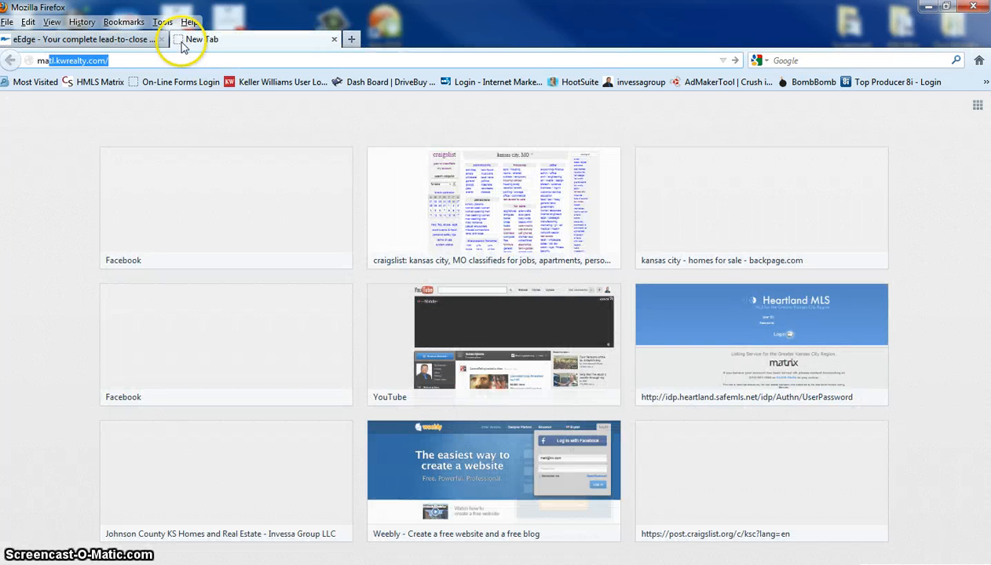
{"action": "type", "text": "ma"}
{"action": "key", "text": "Return"}
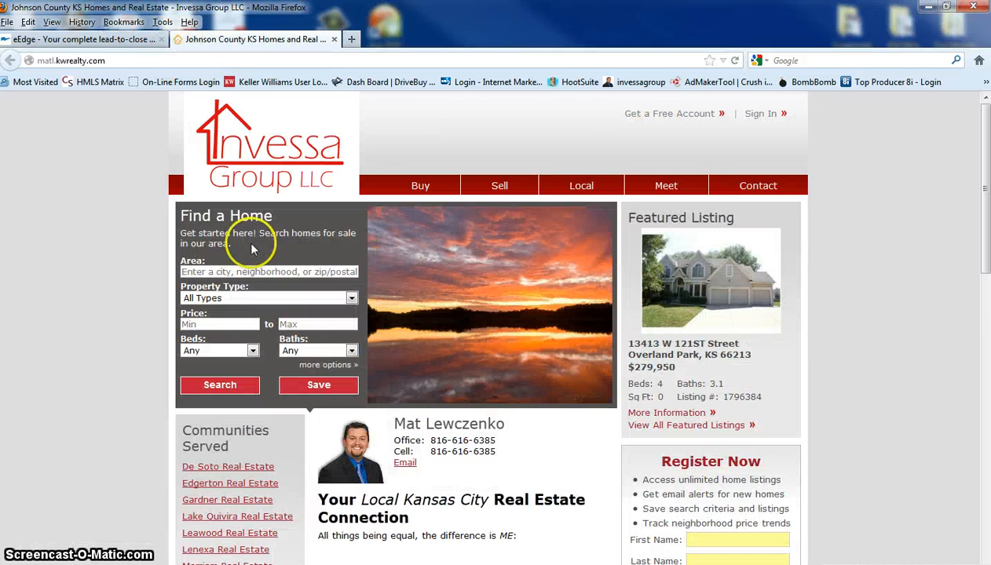
Look over the eEdge website admin page and the public website's home page, including its search area and agent section
{"action": "left_click", "coordinate": [59, 39]}
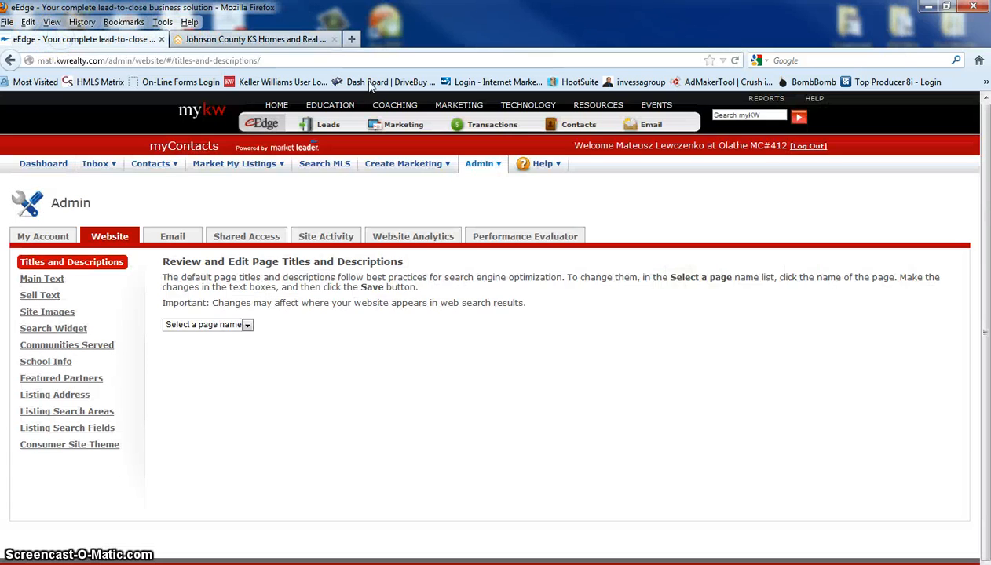
{"action": "left_click", "coordinate": [270, 39]}
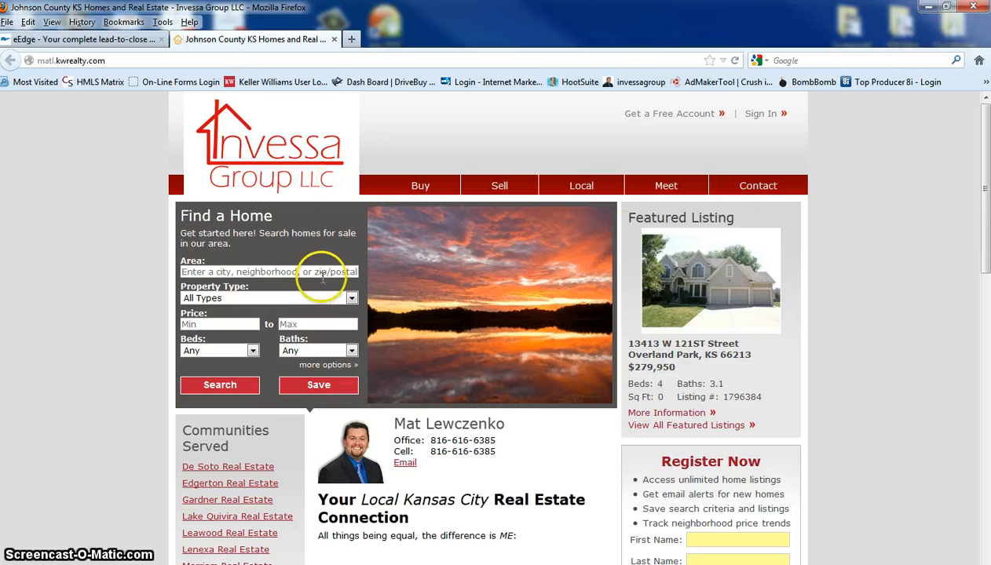
{"action": "scroll", "coordinate": [187, 258], "scroll_direction": "down", "scroll_amount": 2}
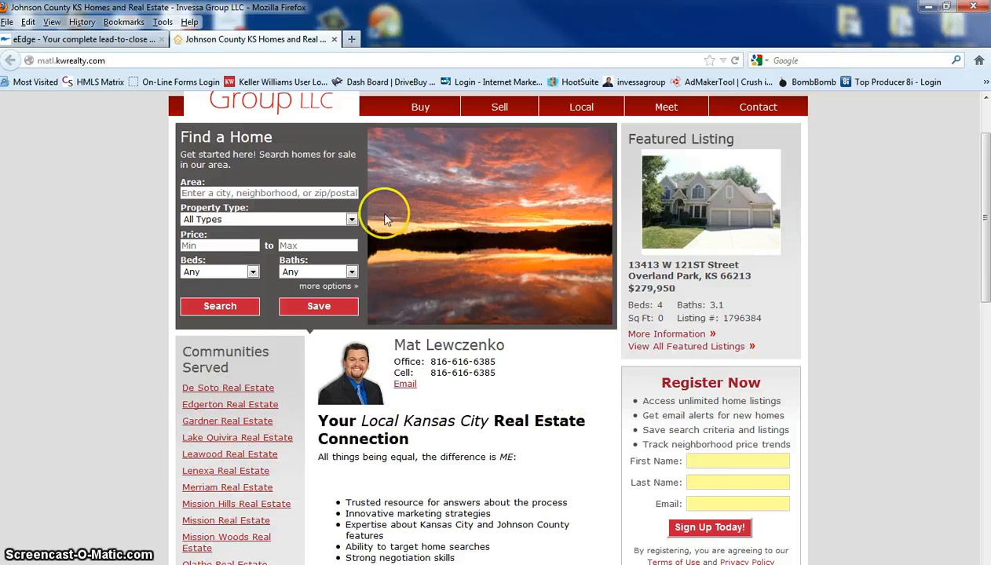
{"action": "scroll", "coordinate": [381, 212], "scroll_direction": "up", "scroll_amount": 2}
Open the My Account settings in the eEdge admin and put the profile form into edit mode
{"action": "left_click", "coordinate": [73, 40]}
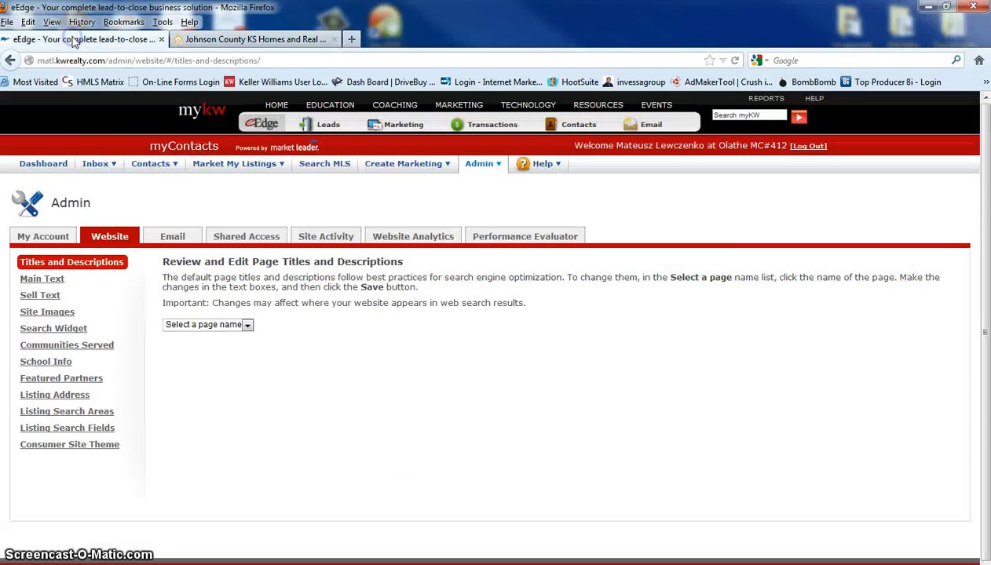
{"action": "left_click", "coordinate": [46, 239]}
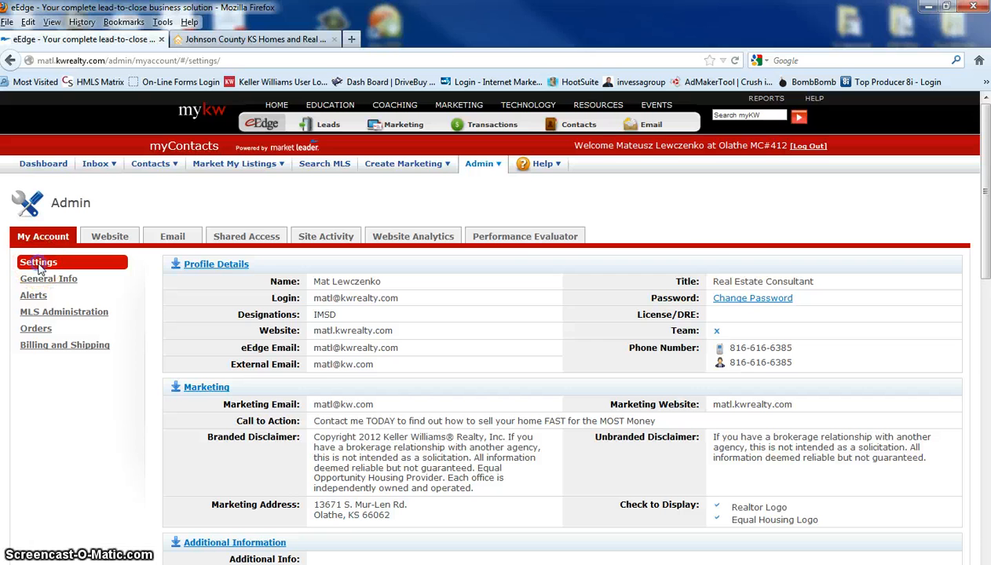
{"action": "scroll", "coordinate": [643, 353], "scroll_direction": "down", "scroll_amount": 4}
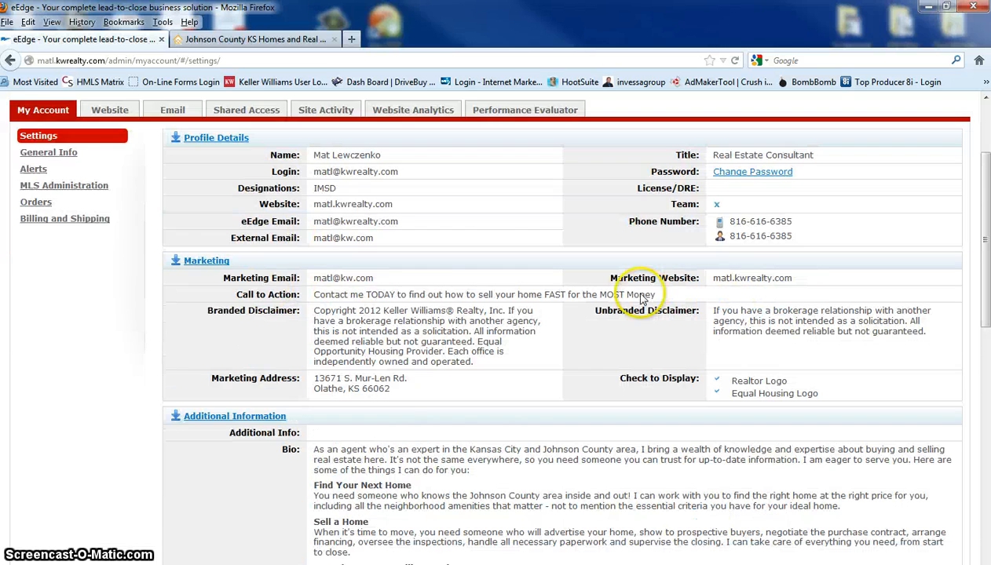
{"action": "scroll", "coordinate": [259, 507], "scroll_direction": "down", "scroll_amount": 4}
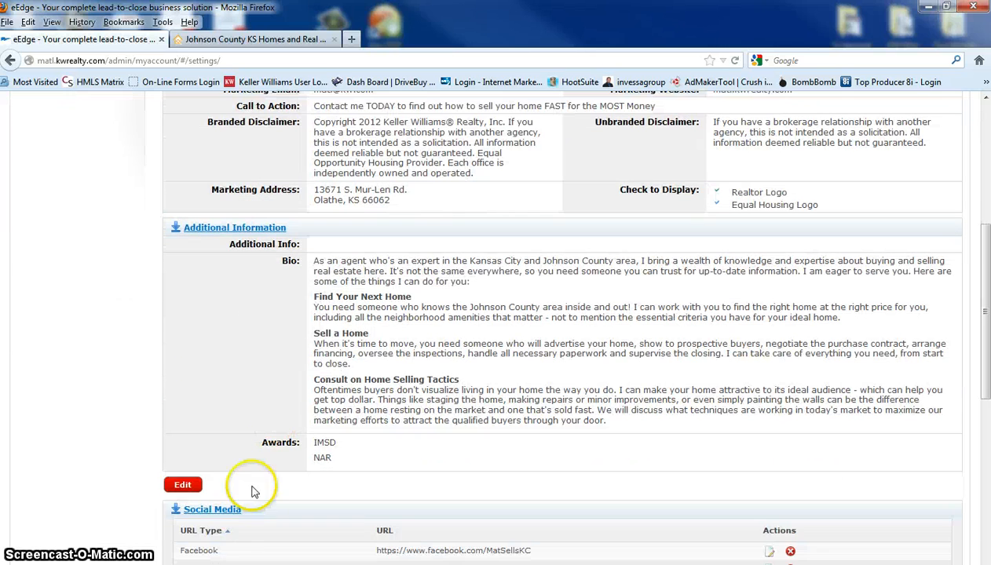
{"action": "left_click", "coordinate": [189, 485]}
{"action": "scroll", "coordinate": [637, 330], "scroll_direction": "up", "scroll_amount": 10}
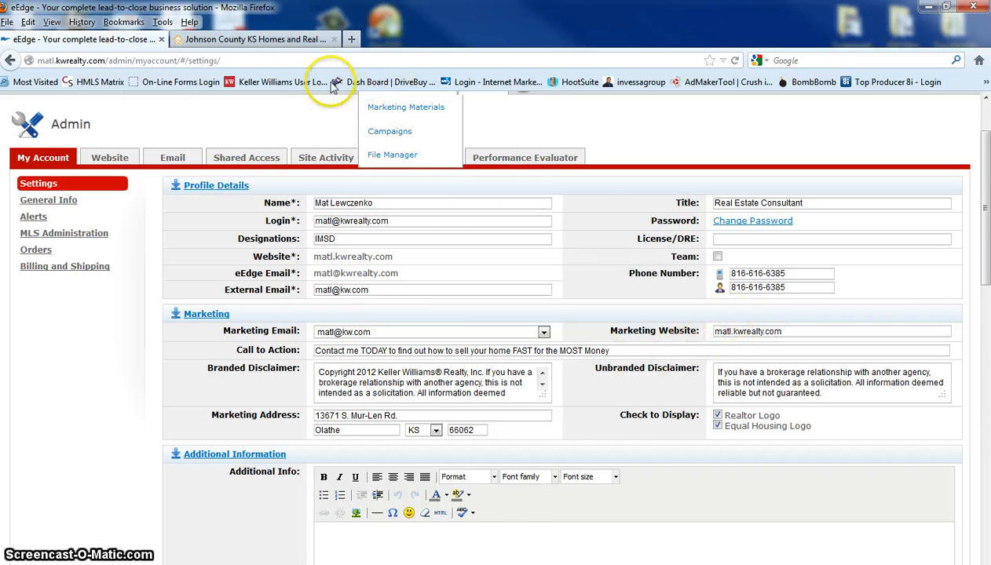
{"action": "left_click", "coordinate": [267, 40]}
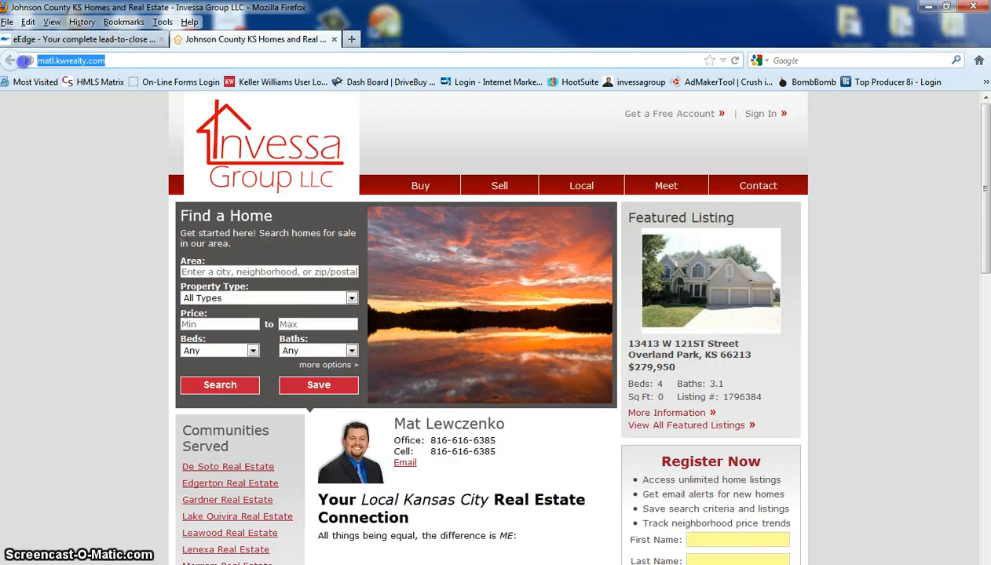
{"action": "right_click", "coordinate": [83, 59]}
{"action": "left_click", "coordinate": [114, 105]}
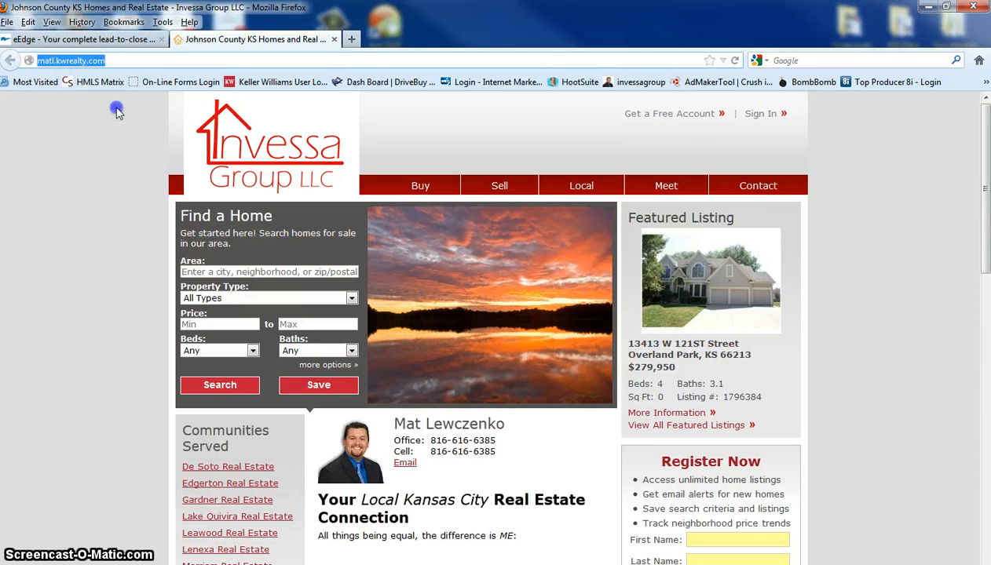
{"action": "left_click", "coordinate": [82, 40]}
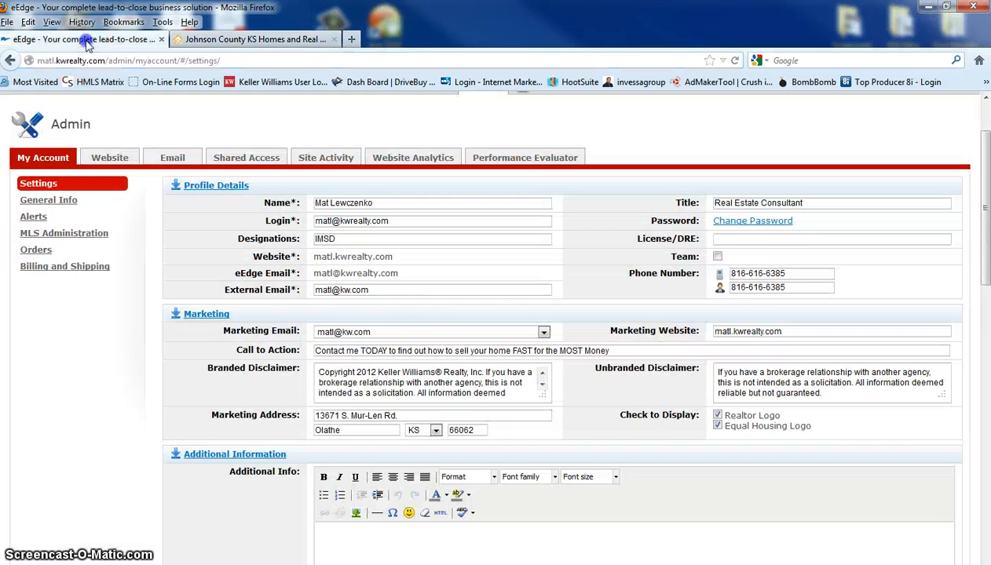
{"action": "left_click", "coordinate": [790, 332]}
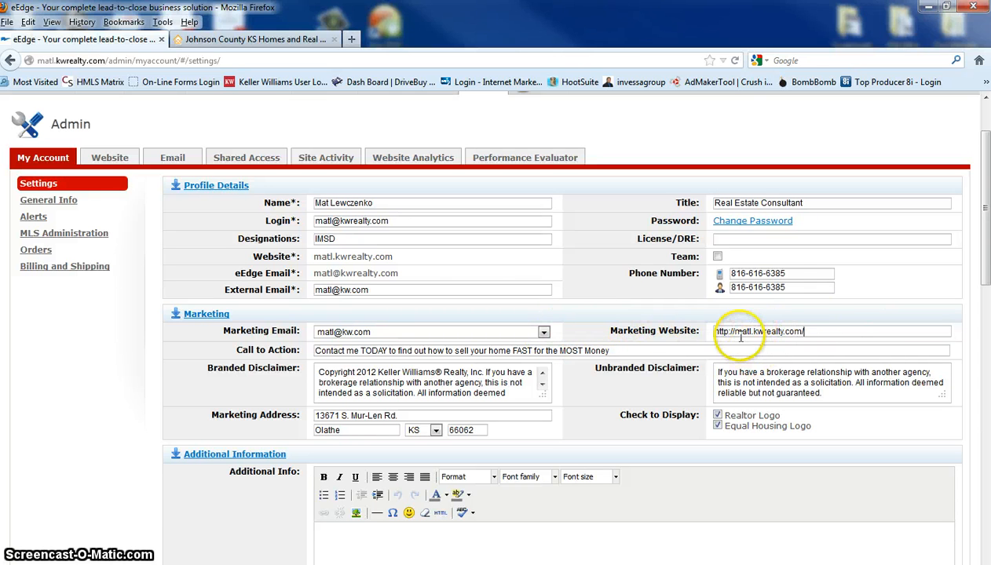
Review the available marketing email addresses and choose the one matching the external email
{"action": "left_click", "coordinate": [543, 333]}
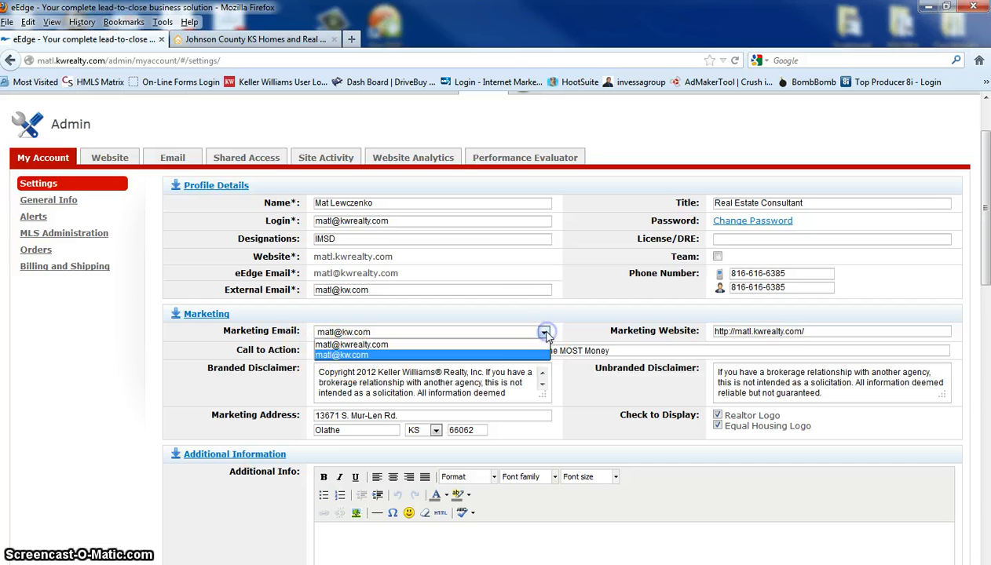
{"action": "left_click", "coordinate": [352, 346]}
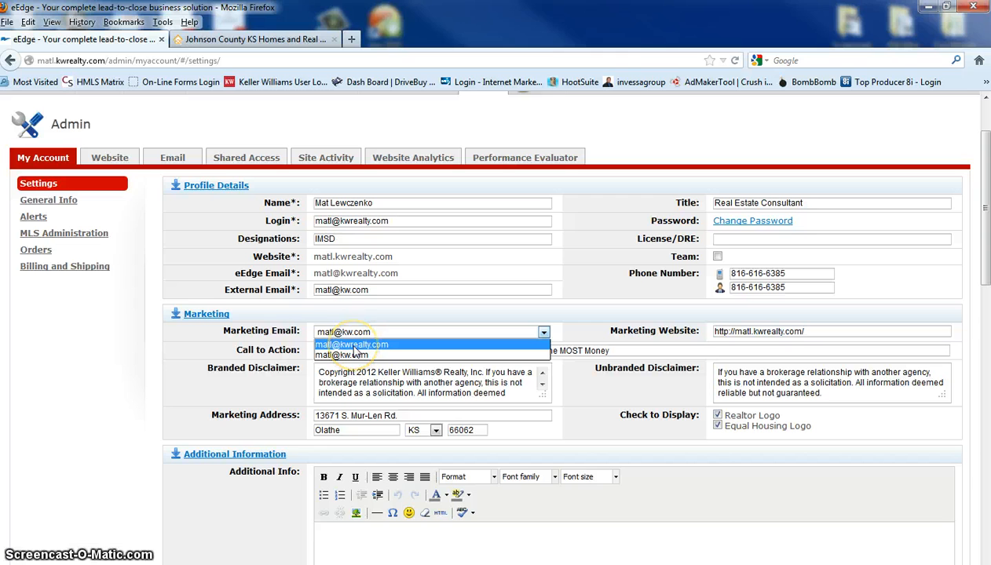
{"action": "left_click", "coordinate": [355, 355]}
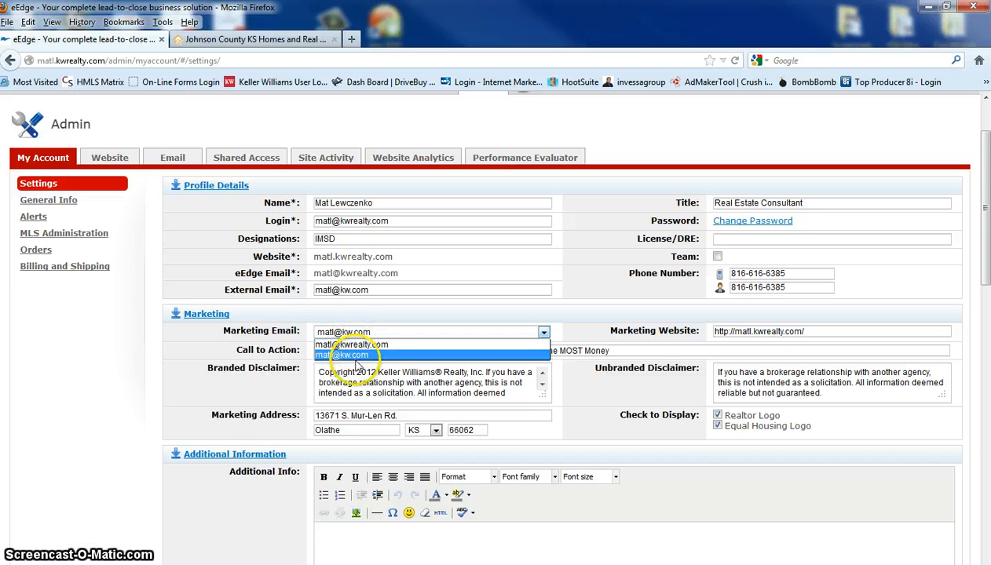
{"action": "left_click", "coordinate": [355, 354]}
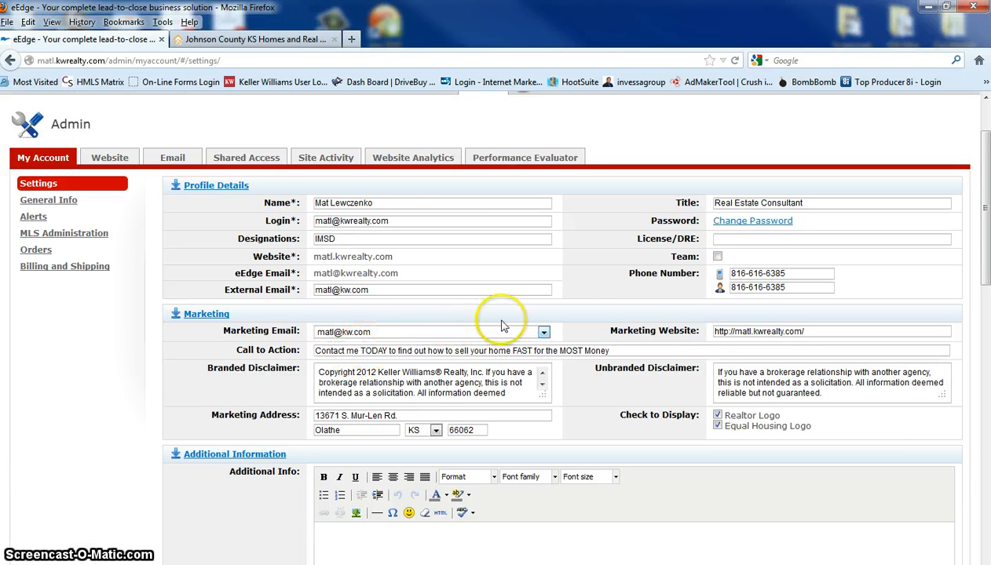
{"action": "left_click", "coordinate": [574, 304]}
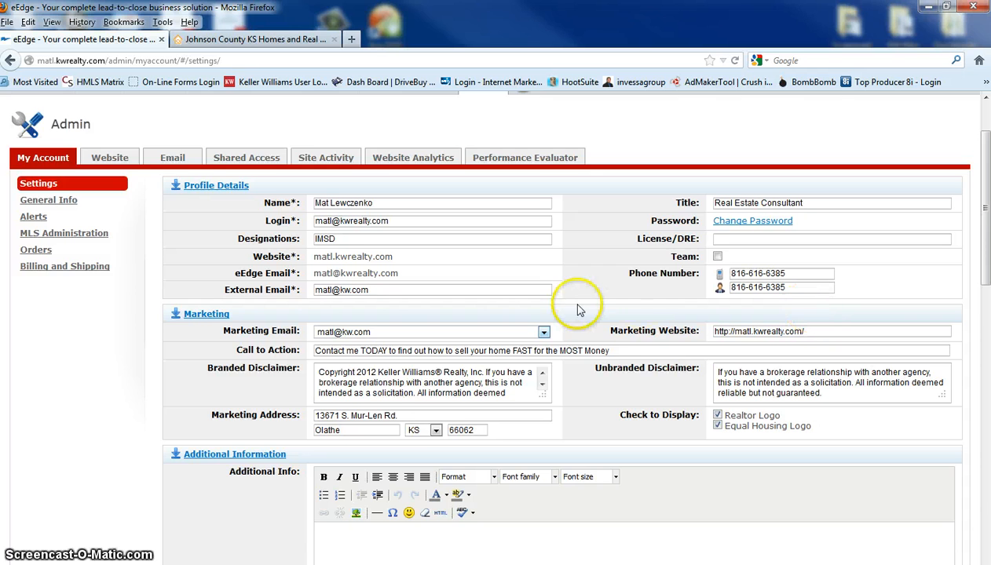
Check the profile's disclaimers, additional info, bio and awards, and save the profile changes
{"action": "scroll", "coordinate": [597, 306], "scroll_direction": "down", "scroll_amount": 2}
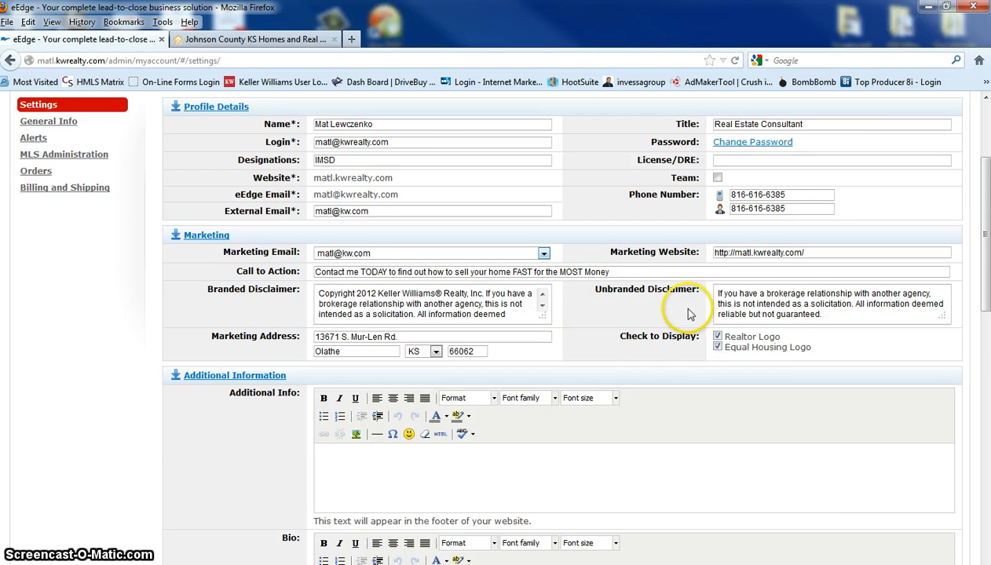
{"action": "scroll", "coordinate": [620, 370], "scroll_direction": "down", "scroll_amount": 4}
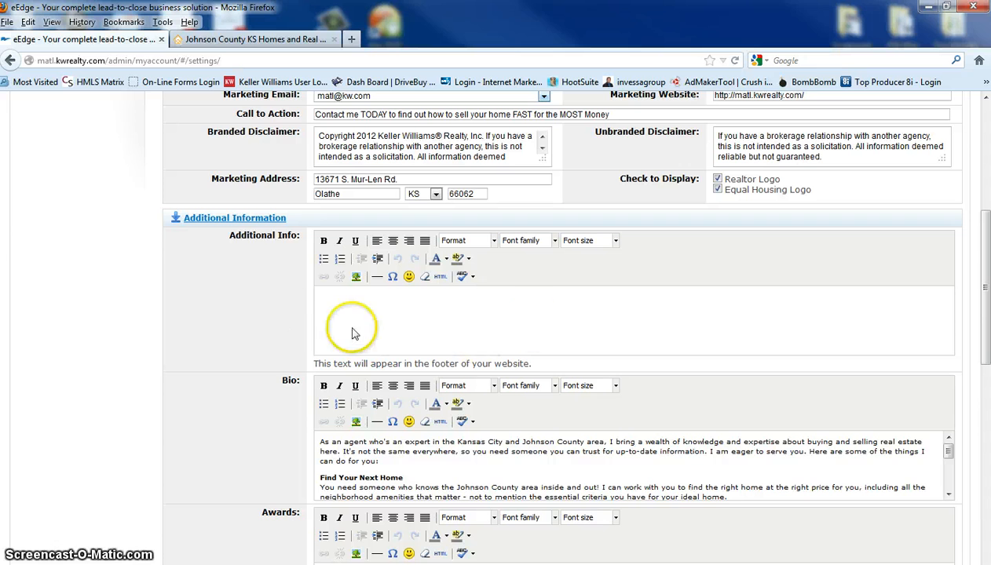
{"action": "scroll", "coordinate": [548, 324], "scroll_direction": "down", "scroll_amount": 2}
{"action": "scroll", "coordinate": [658, 377], "scroll_direction": "down", "scroll_amount": 3}
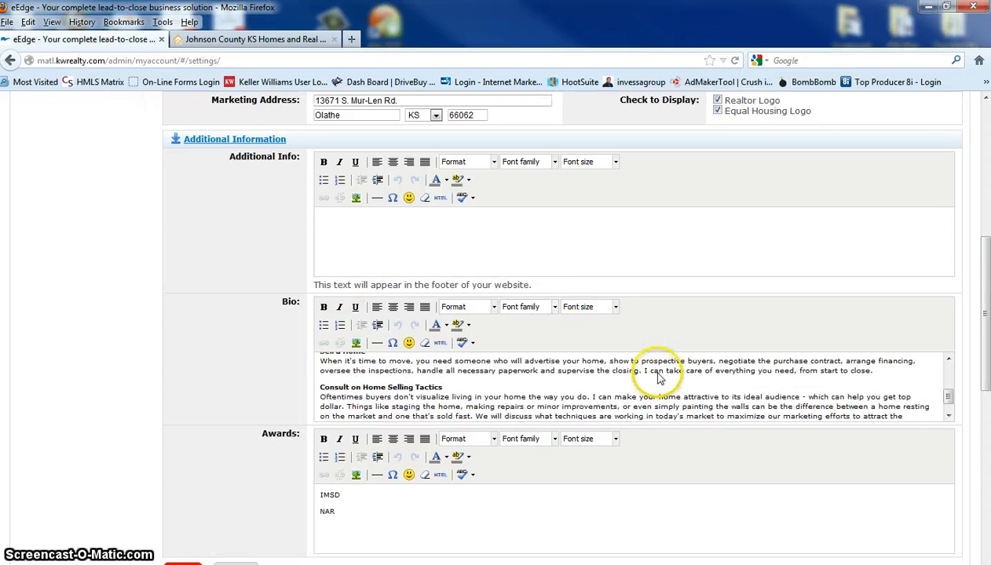
{"action": "scroll", "coordinate": [660, 377], "scroll_direction": "down", "scroll_amount": 5}
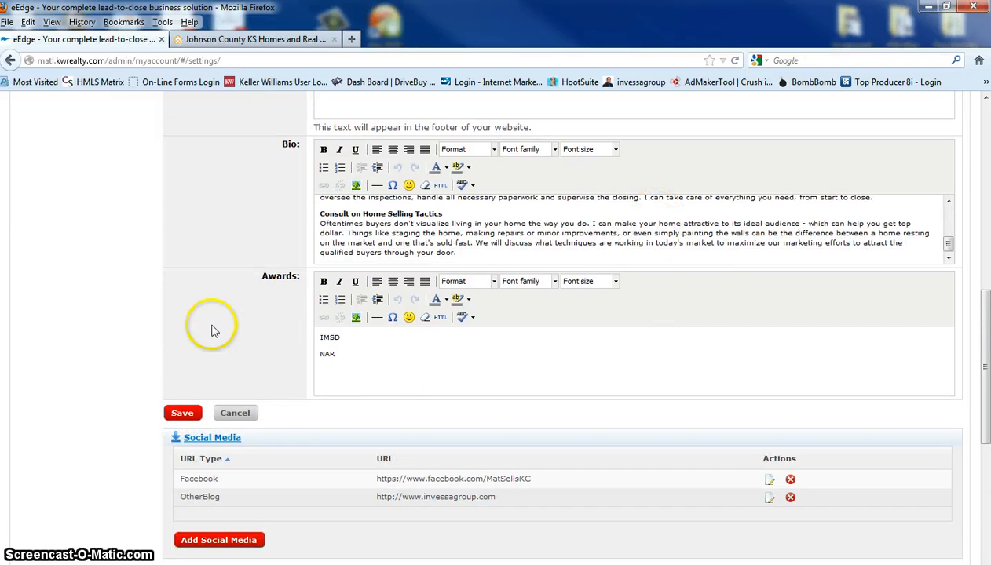
{"action": "left_click", "coordinate": [183, 415]}
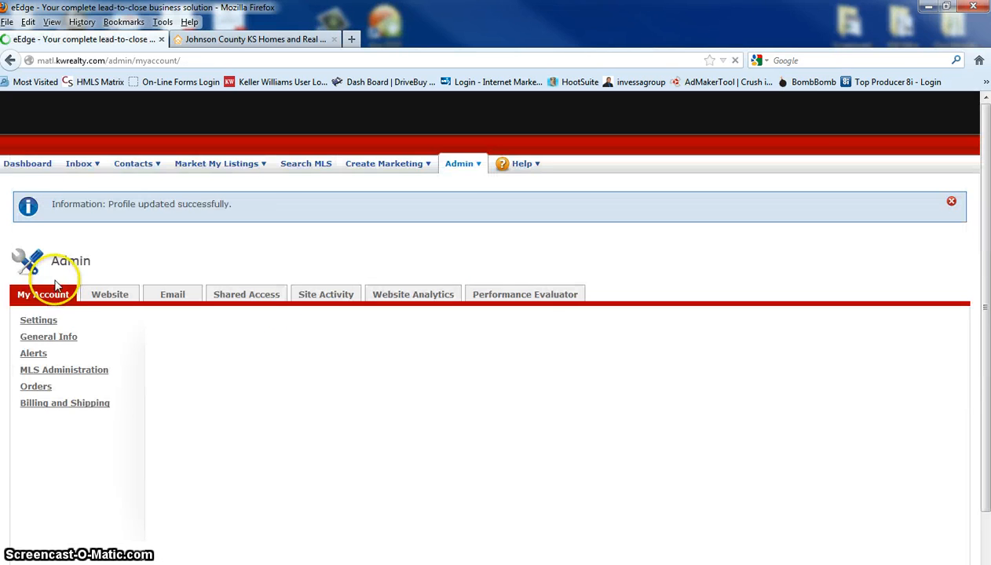
Examine the profile's social media, agent MLS ID and images sections, comparing the images with those on the public website
{"action": "scroll", "coordinate": [160, 320], "scroll_direction": "down", "scroll_amount": 10}
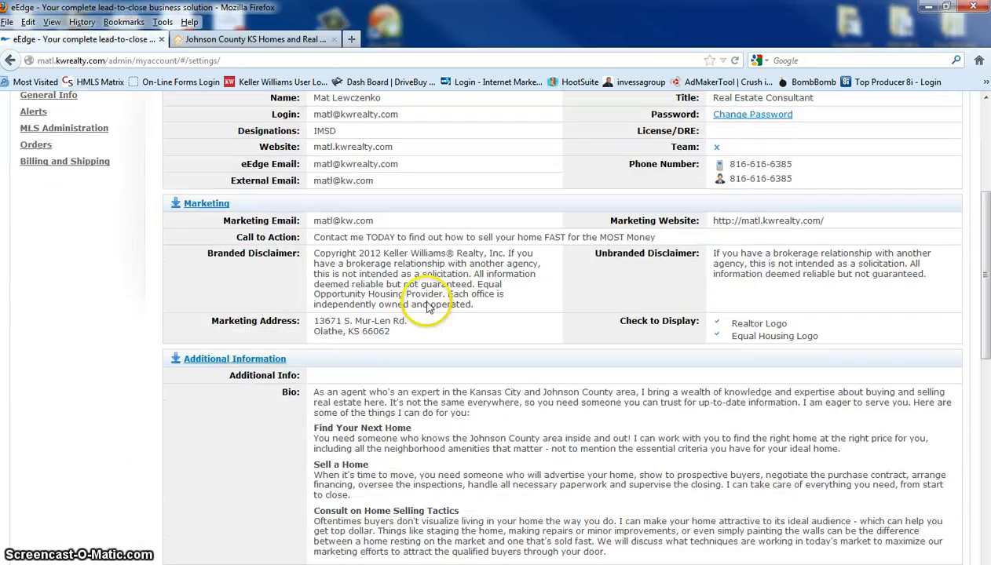
{"action": "scroll", "coordinate": [526, 290], "scroll_direction": "down", "scroll_amount": 5}
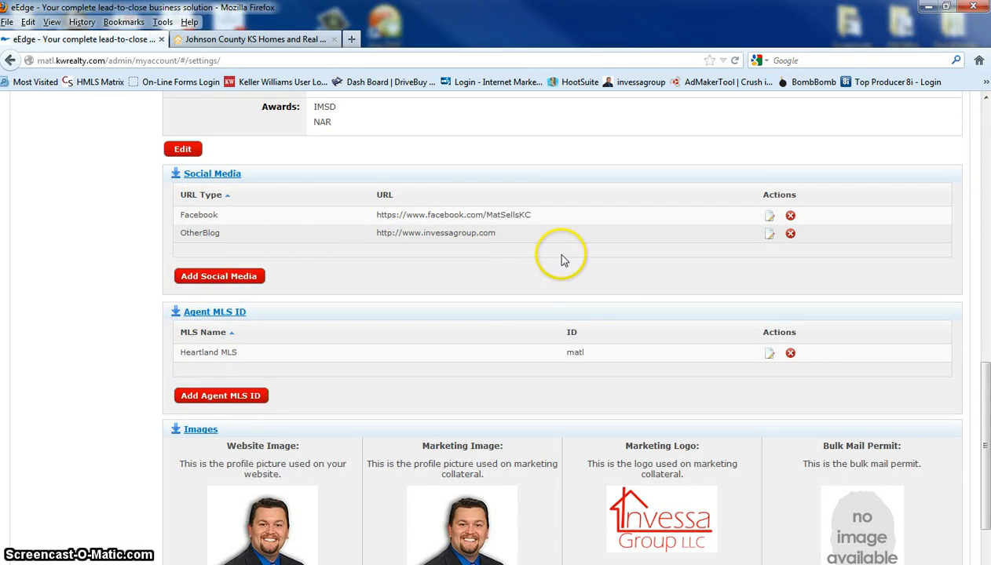
{"action": "scroll", "coordinate": [345, 413], "scroll_direction": "down", "scroll_amount": 3}
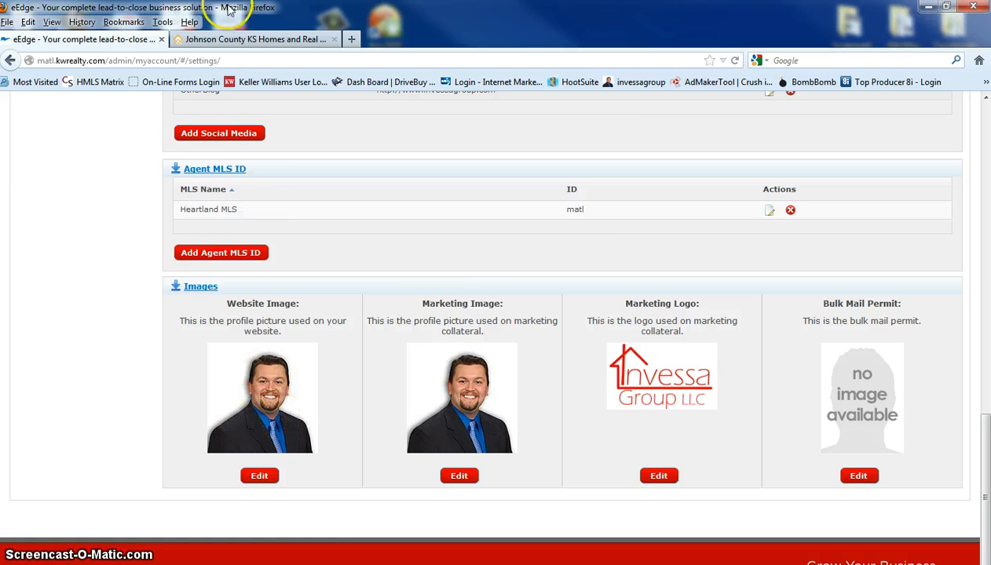
{"action": "left_click", "coordinate": [245, 40]}
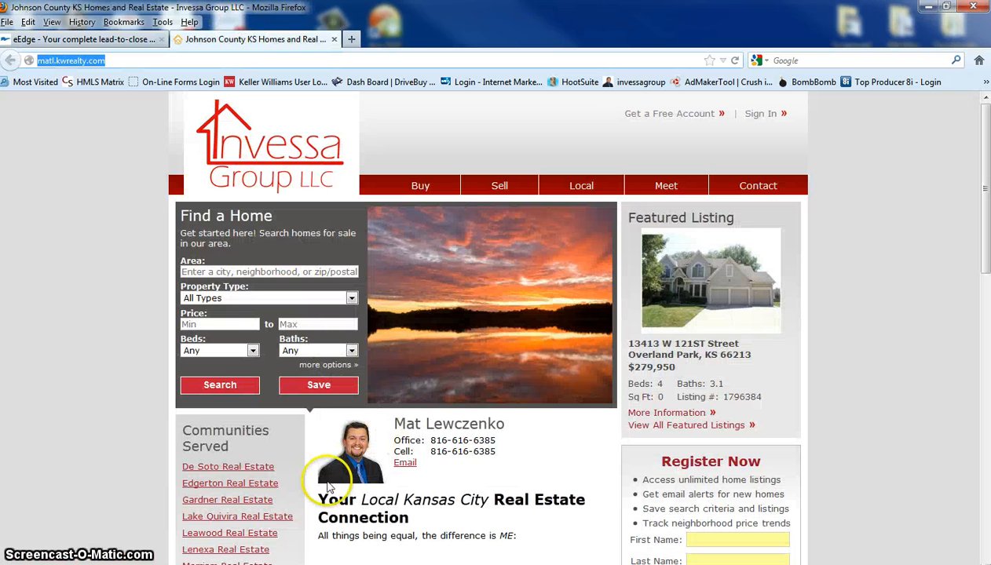
{"action": "left_click", "coordinate": [110, 39]}
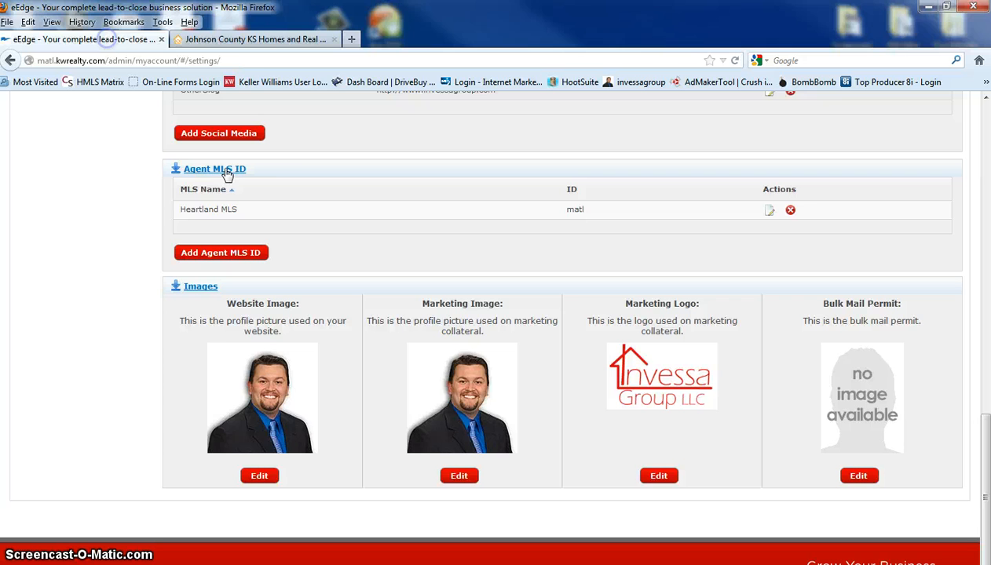
{"action": "left_click", "coordinate": [255, 41]}
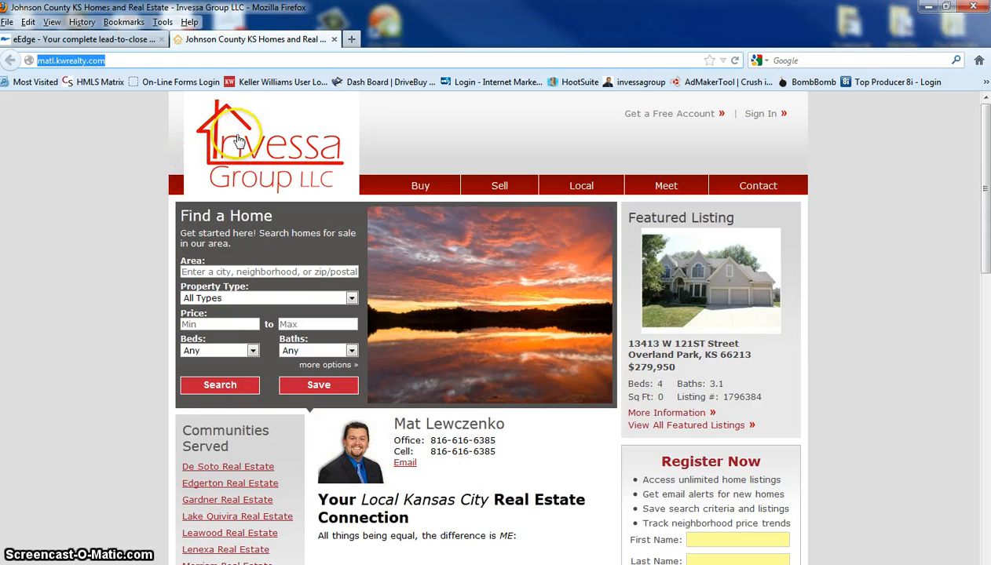
{"action": "left_click", "coordinate": [130, 39]}
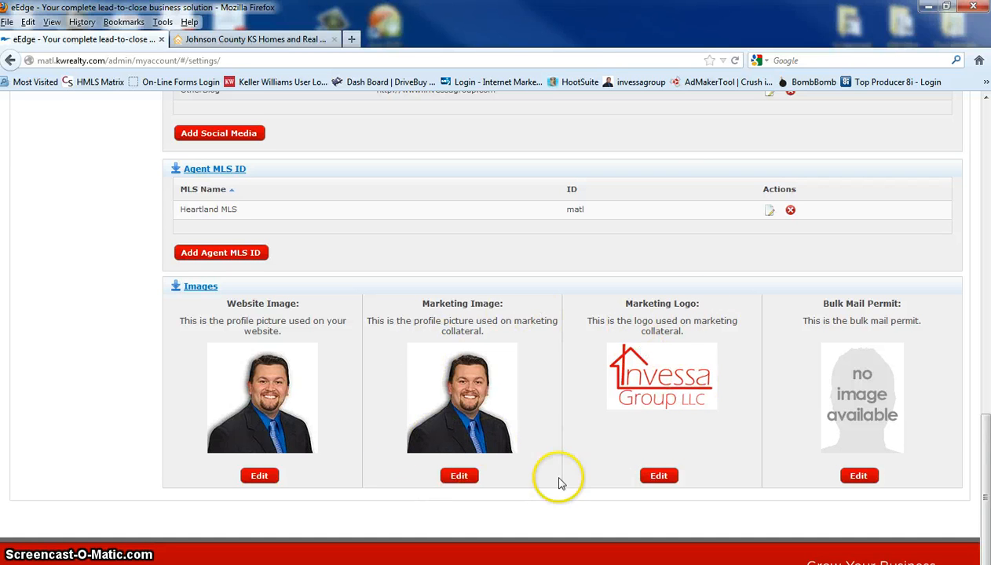
Inspect the upload requirements for the website profile image, and cancel the image edit
{"action": "left_click", "coordinate": [259, 476]}
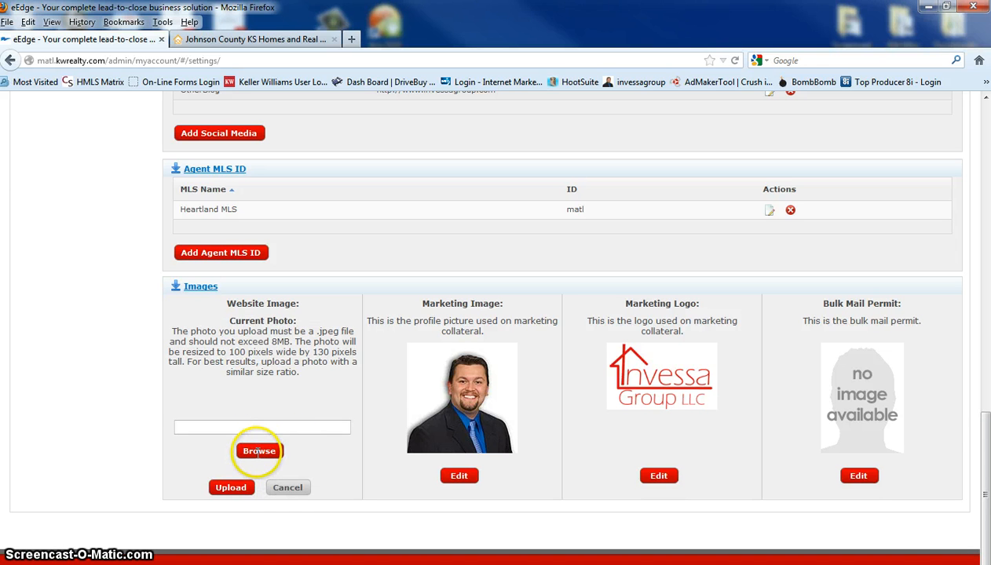
{"action": "left_click", "coordinate": [288, 488]}
{"action": "scroll", "coordinate": [582, 445], "scroll_direction": "up", "scroll_amount": 15}
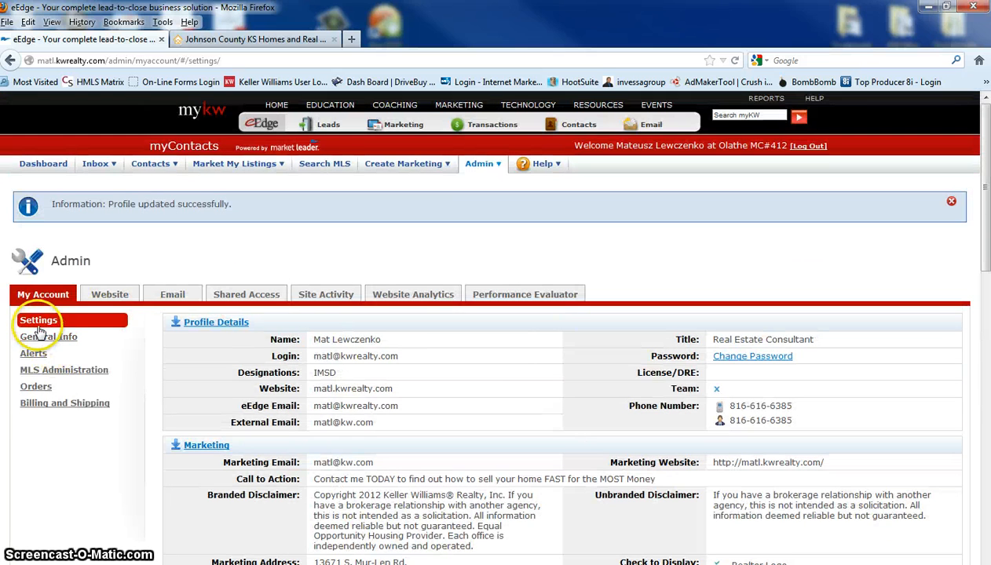
Review the office's general contact information in edit mode and save the company information
{"action": "left_click", "coordinate": [49, 341]}
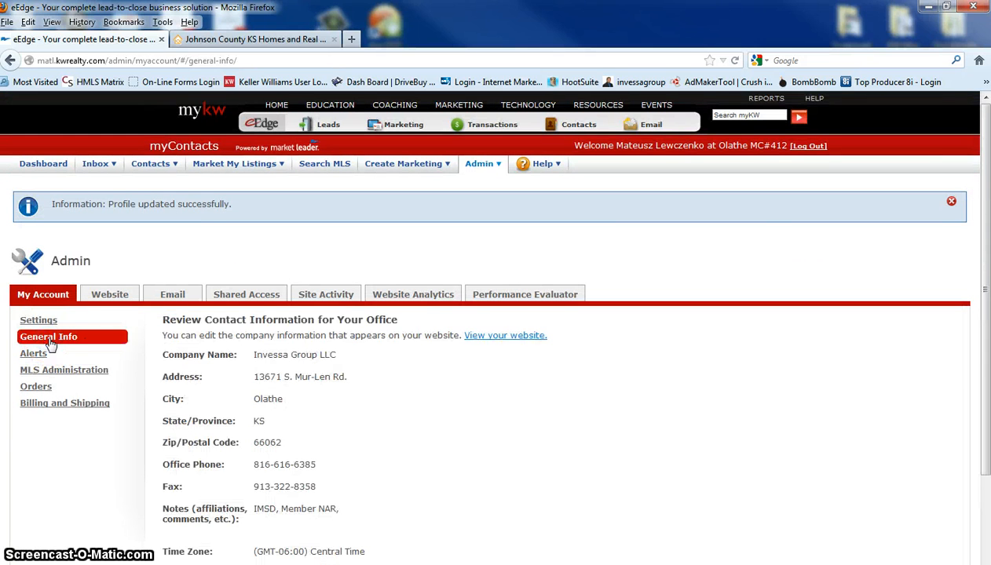
{"action": "scroll", "coordinate": [525, 370], "scroll_direction": "down", "scroll_amount": 3}
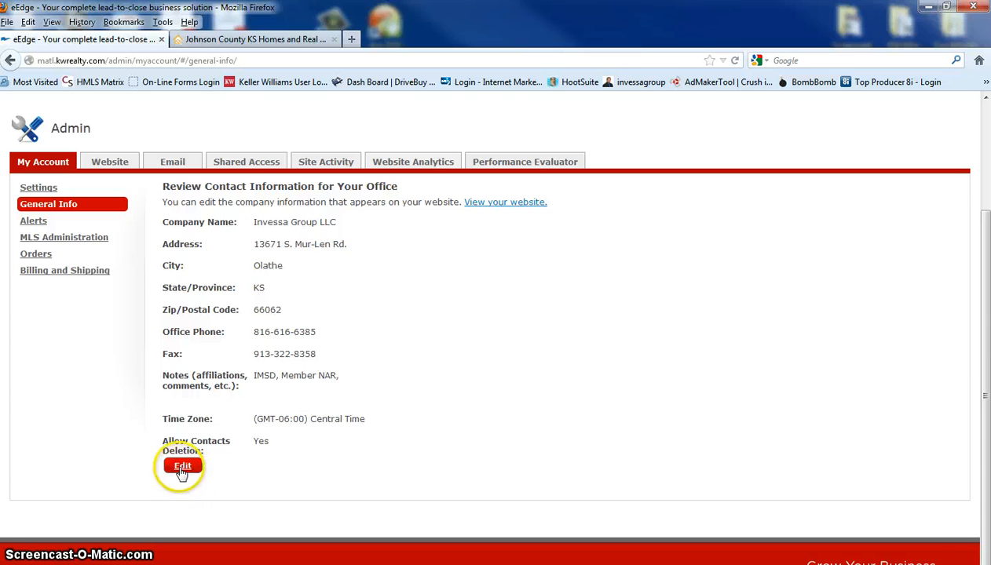
{"action": "left_click", "coordinate": [183, 469]}
{"action": "scroll", "coordinate": [670, 410], "scroll_direction": "down", "scroll_amount": 2}
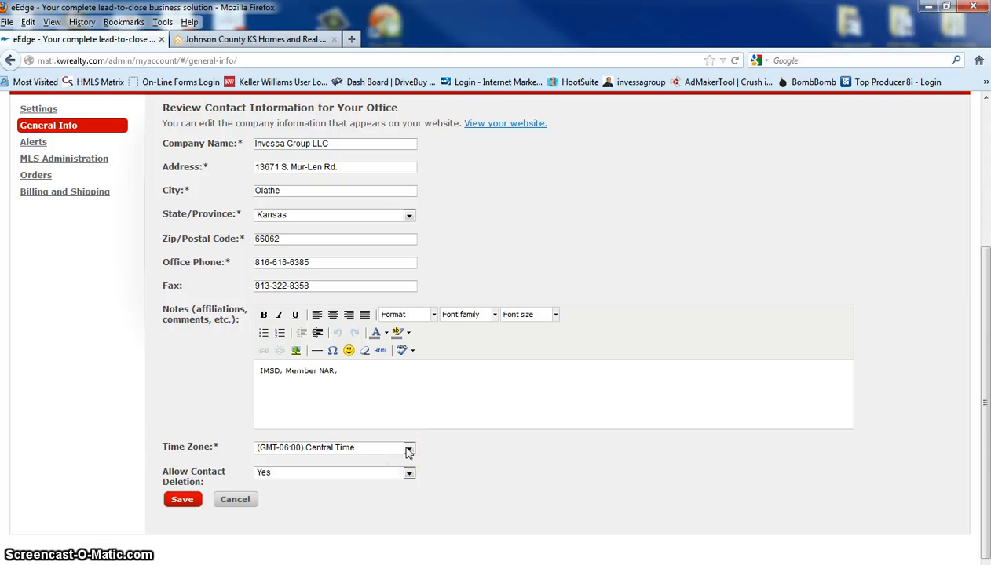
{"action": "left_click", "coordinate": [181, 499]}
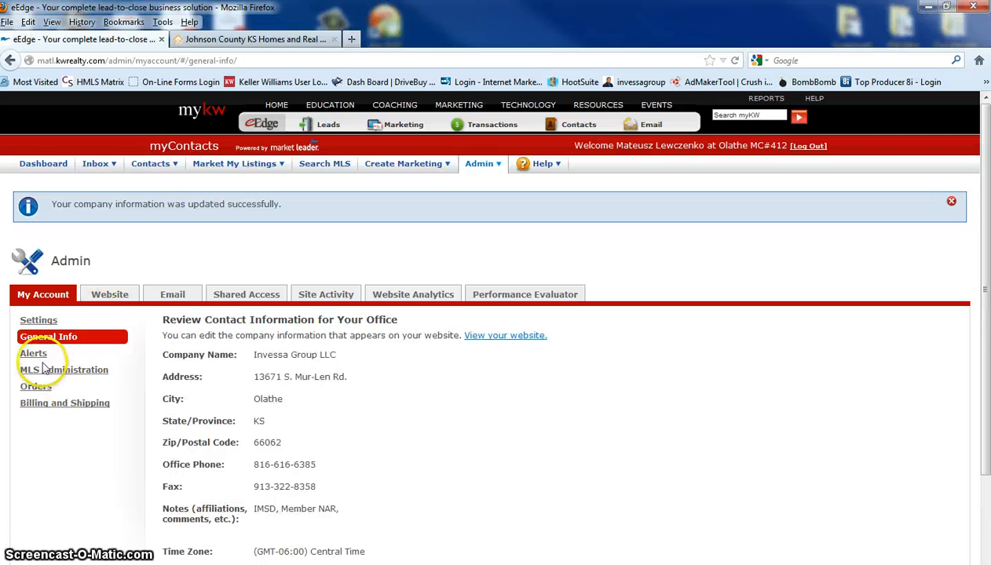
Review the contact alerts, inspect the options for adding a text message or email alert, and close the form without adding one
{"action": "left_click", "coordinate": [31, 355]}
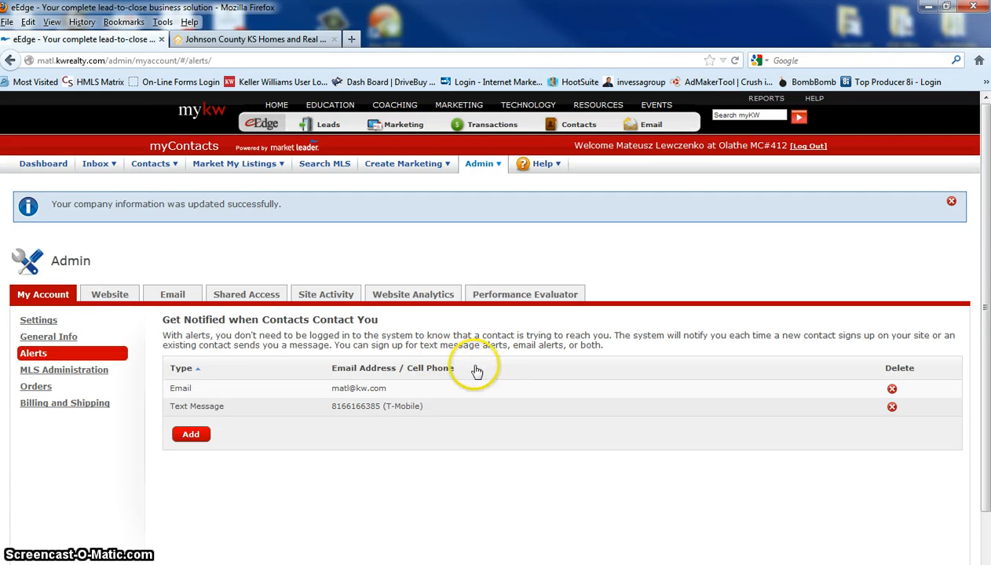
{"action": "left_click", "coordinate": [191, 436]}
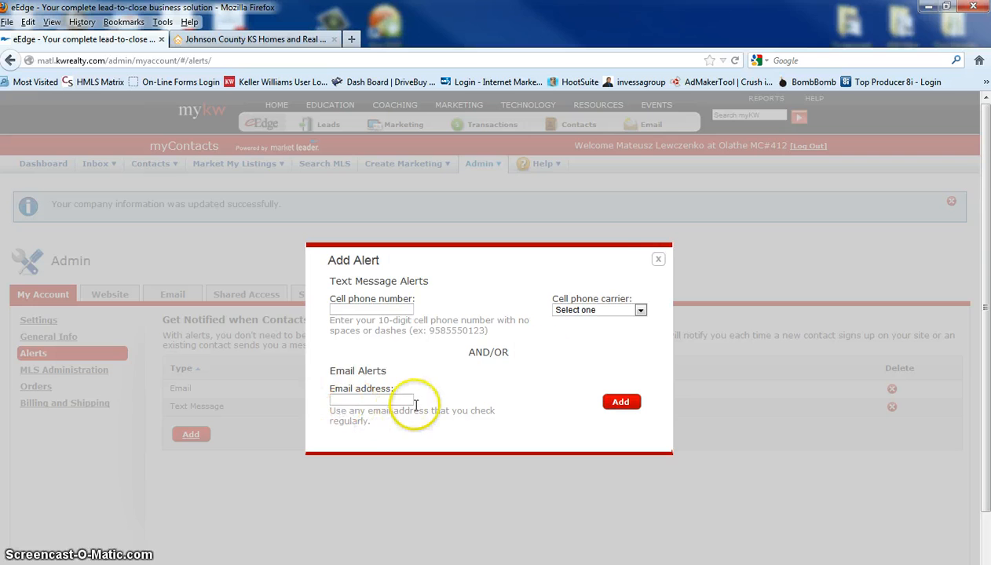
{"action": "left_click", "coordinate": [658, 259]}
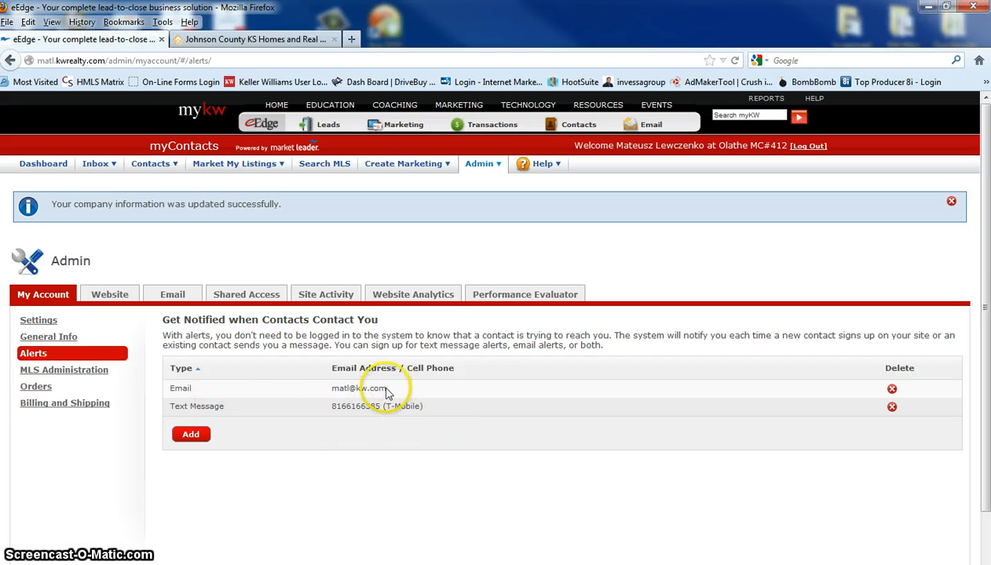
{"action": "left_click", "coordinate": [390, 433]}
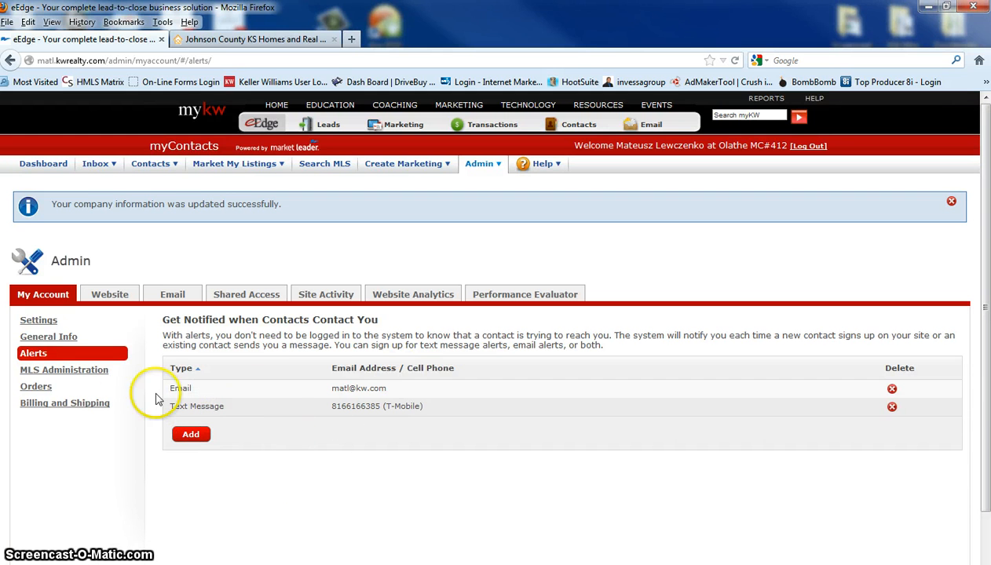
Review the MLS administration page, choose Heartland MLS in a new MLS application, and close the application form
{"action": "left_click", "coordinate": [53, 376]}
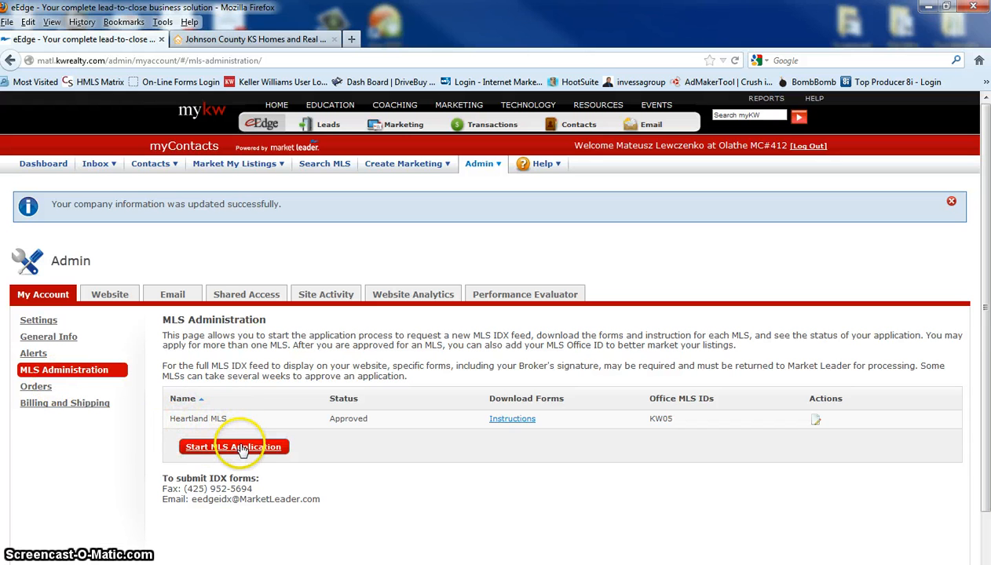
{"action": "left_click", "coordinate": [251, 452]}
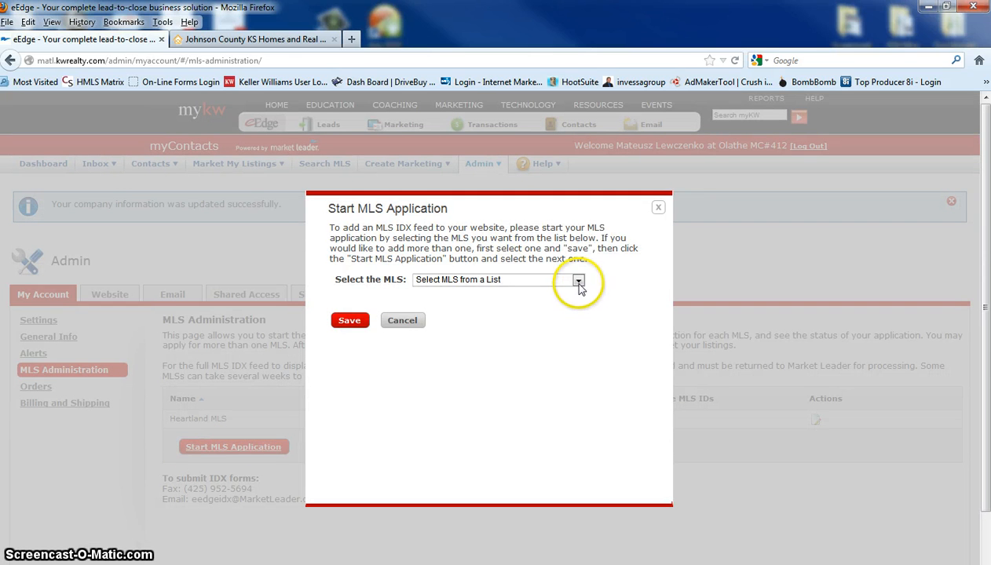
{"action": "left_click", "coordinate": [578, 280]}
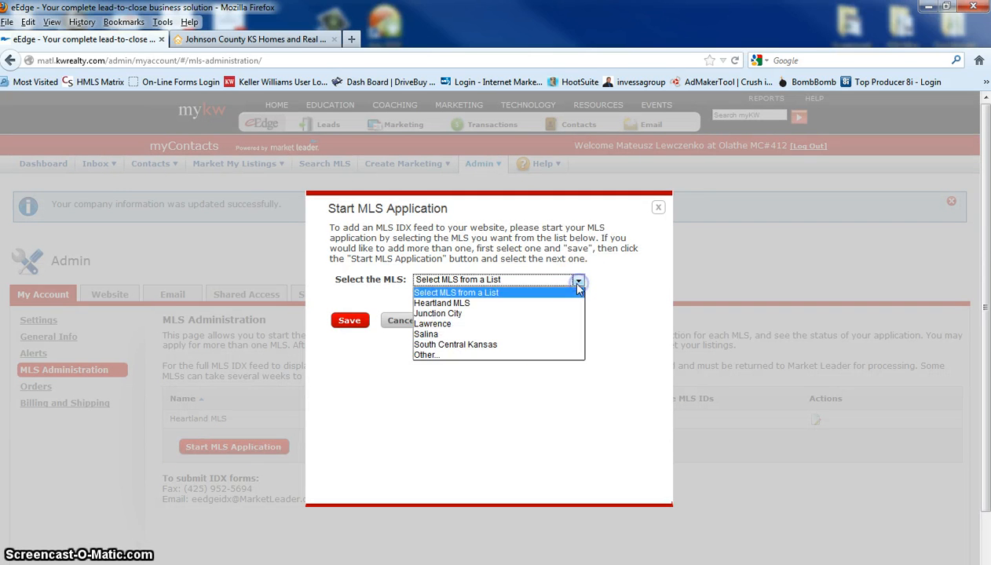
{"action": "left_click", "coordinate": [452, 304]}
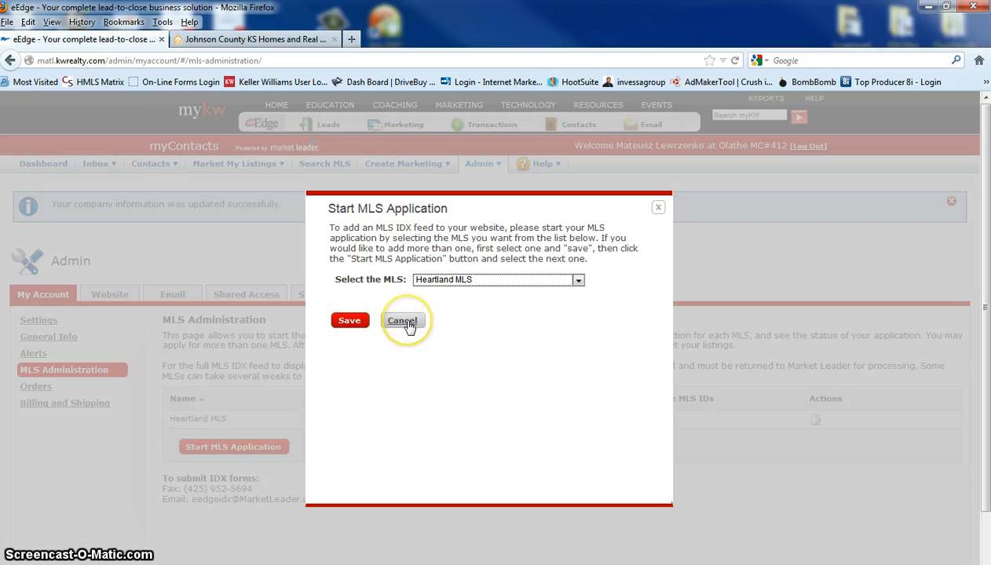
{"action": "left_click", "coordinate": [349, 320]}
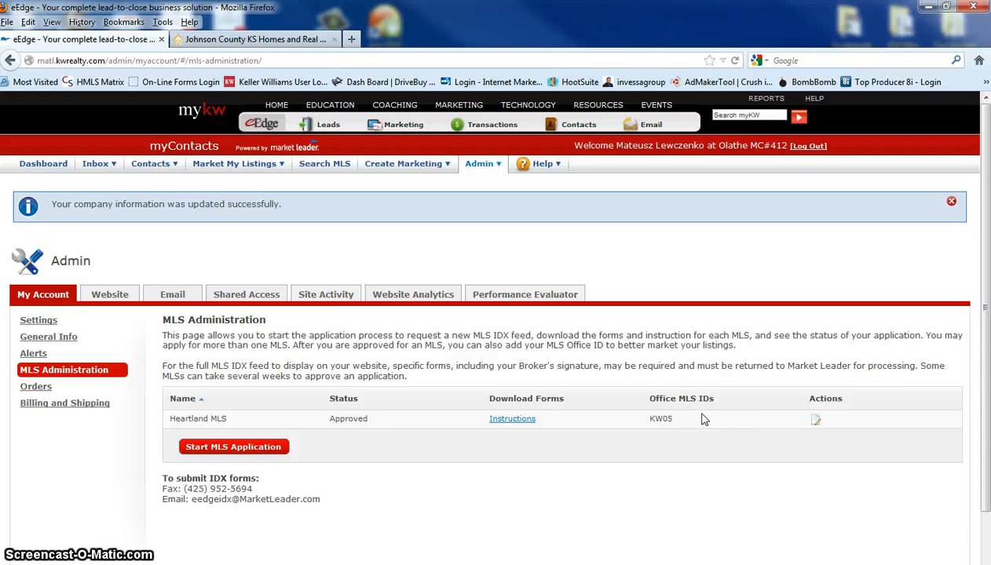
Examine the MLS-fed New Listings and Most Popular sections on the public website, and return to the MLS administration page
{"action": "left_click", "coordinate": [281, 42]}
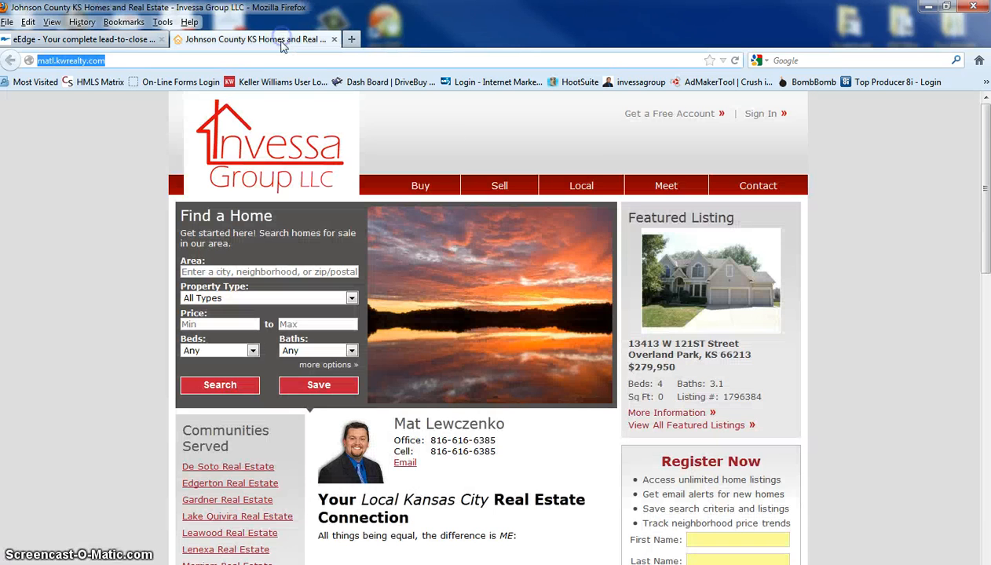
{"action": "scroll", "coordinate": [896, 172], "scroll_direction": "down", "scroll_amount": 8}
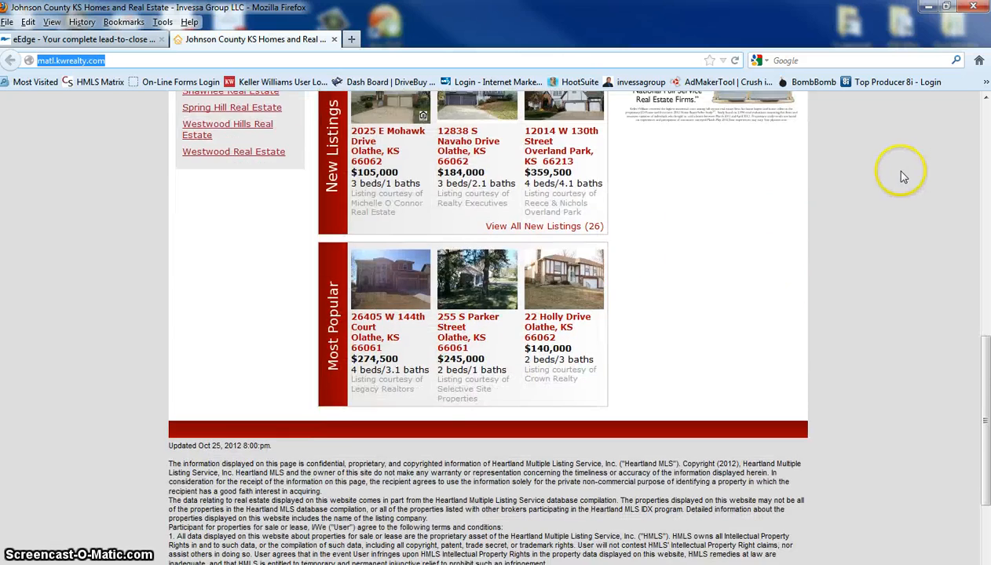
{"action": "scroll", "coordinate": [723, 336], "scroll_direction": "up", "scroll_amount": 3}
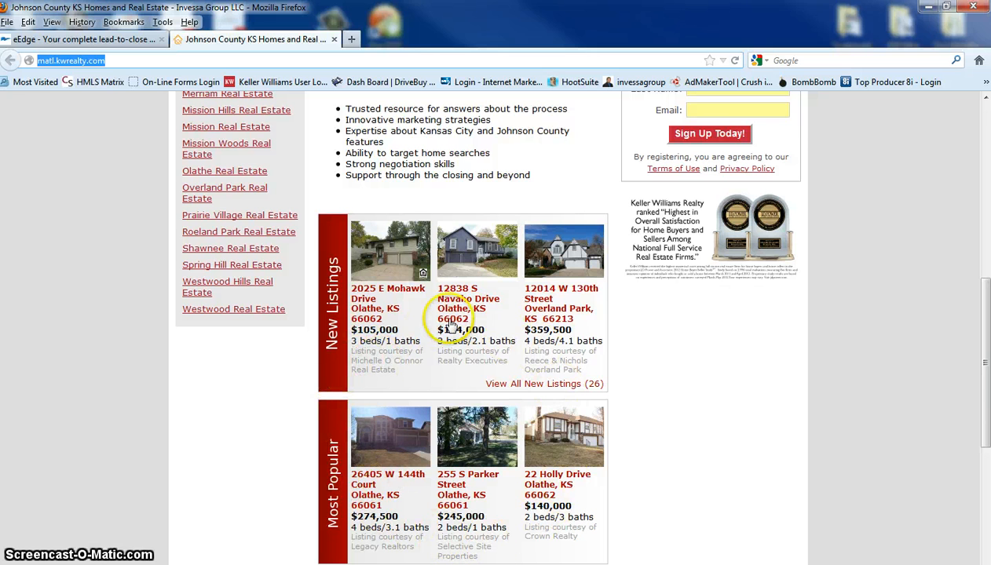
{"action": "scroll", "coordinate": [450, 323], "scroll_direction": "up", "scroll_amount": 9}
{"action": "scroll", "coordinate": [458, 322], "scroll_direction": "down", "scroll_amount": 1}
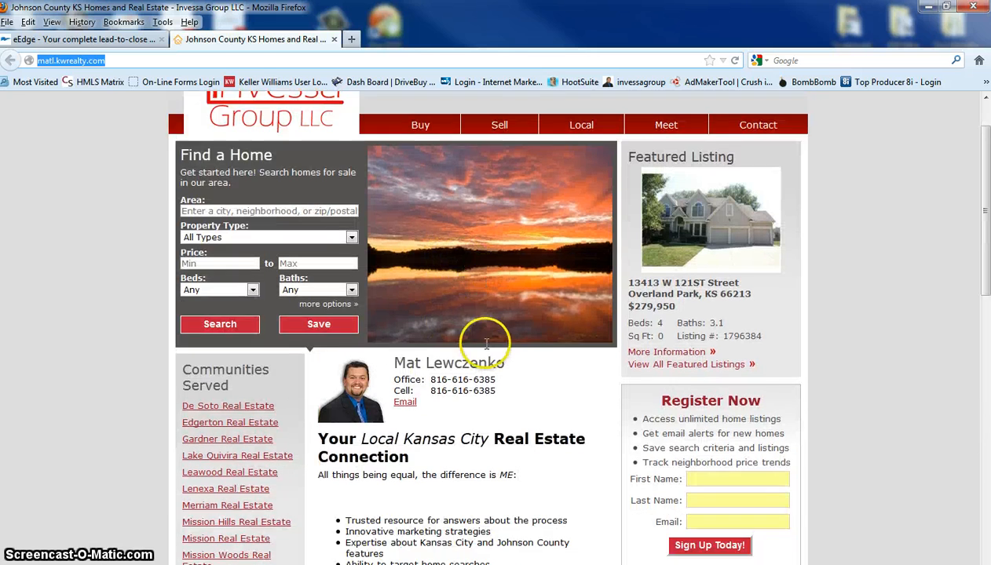
{"action": "scroll", "coordinate": [486, 344], "scroll_direction": "down", "scroll_amount": 7}
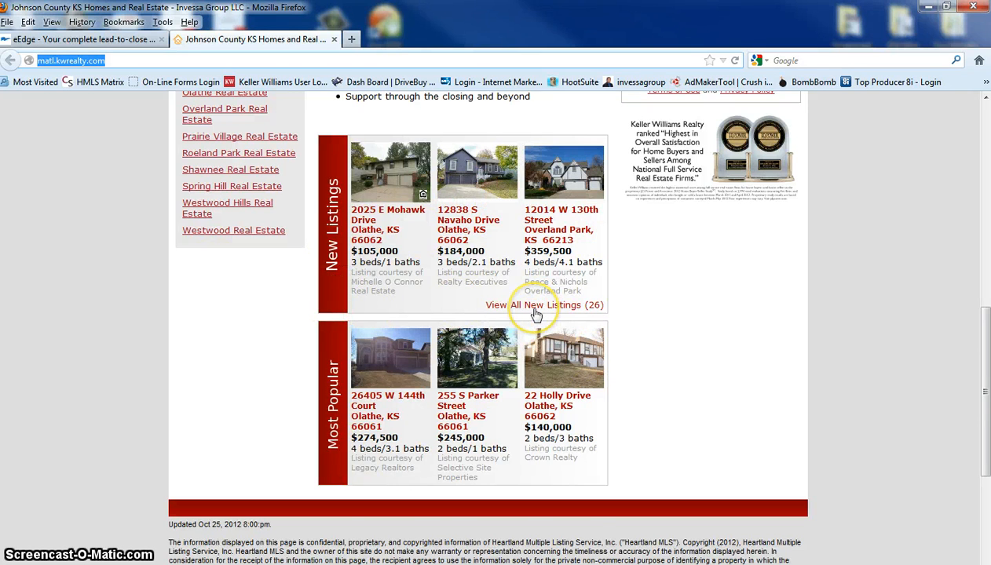
{"action": "scroll", "coordinate": [534, 314], "scroll_direction": "up", "scroll_amount": 7}
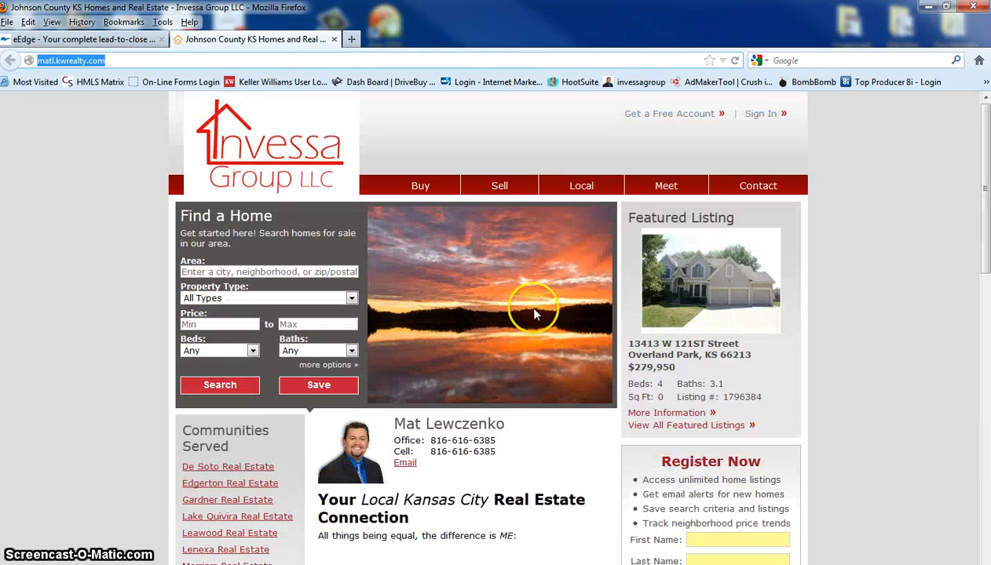
{"action": "left_click", "coordinate": [93, 40]}
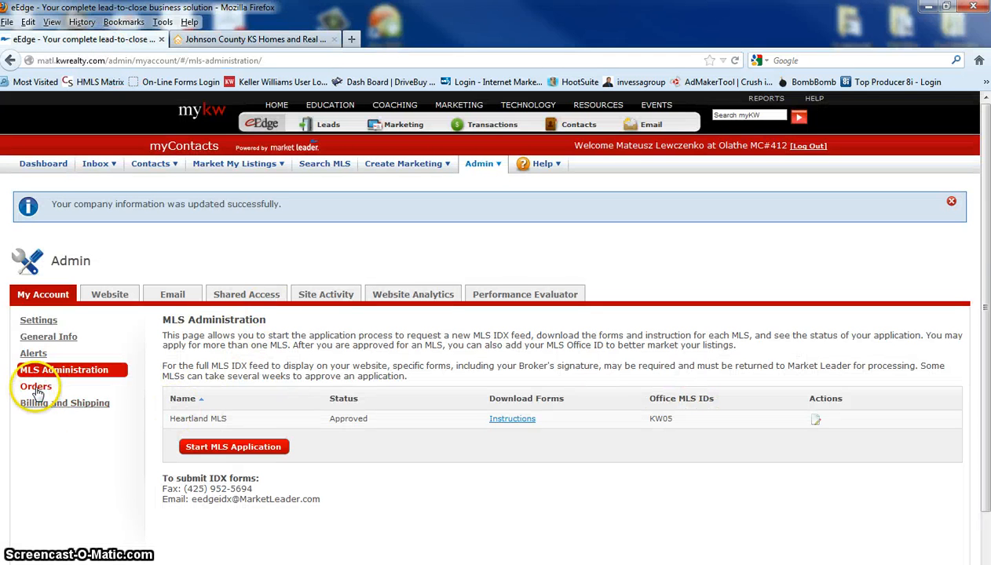
Display the page title and description of the About Us Page in the website settings
{"action": "left_click", "coordinate": [112, 295]}
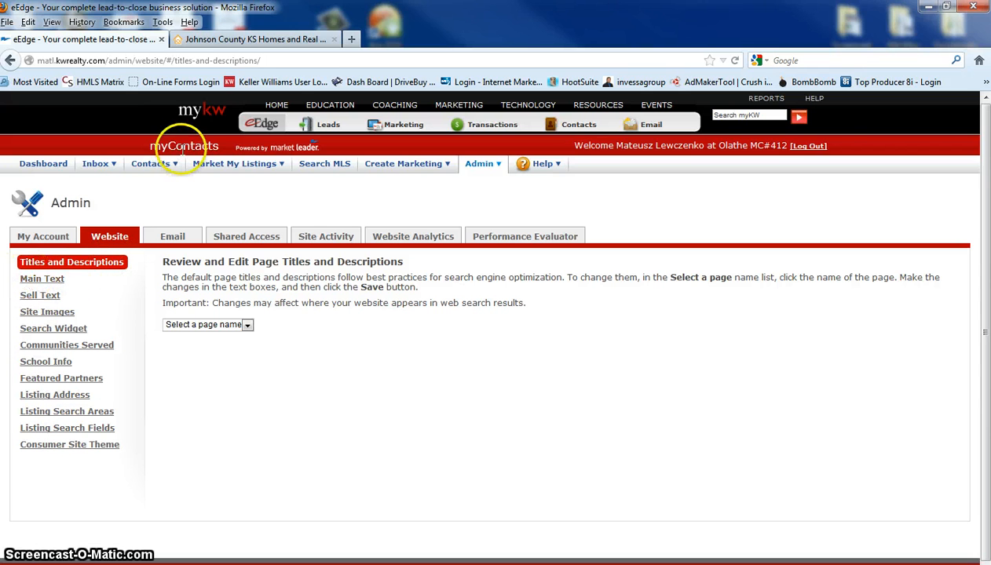
{"action": "left_click", "coordinate": [234, 163]}
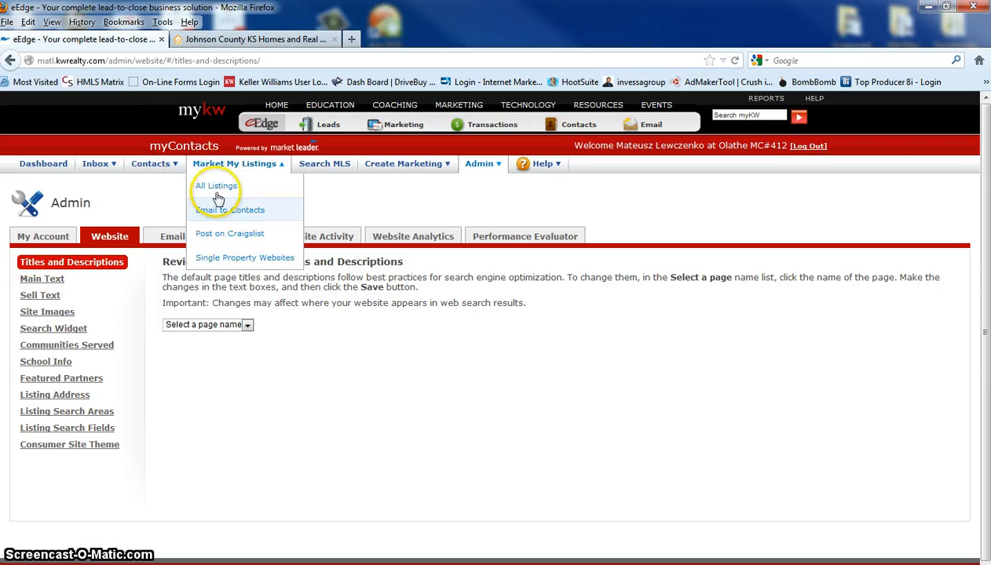
{"action": "left_click", "coordinate": [247, 325]}
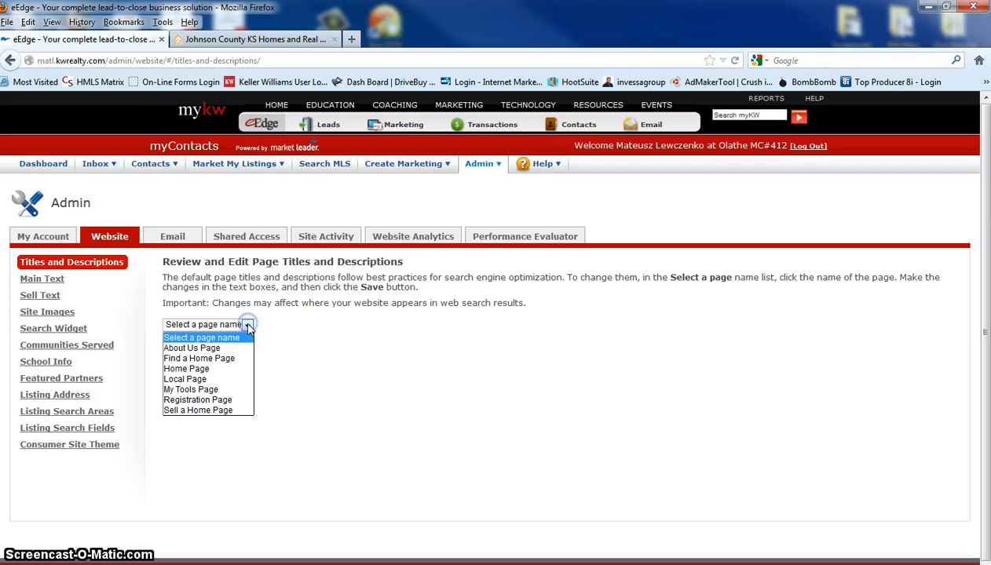
{"action": "left_click", "coordinate": [188, 348]}
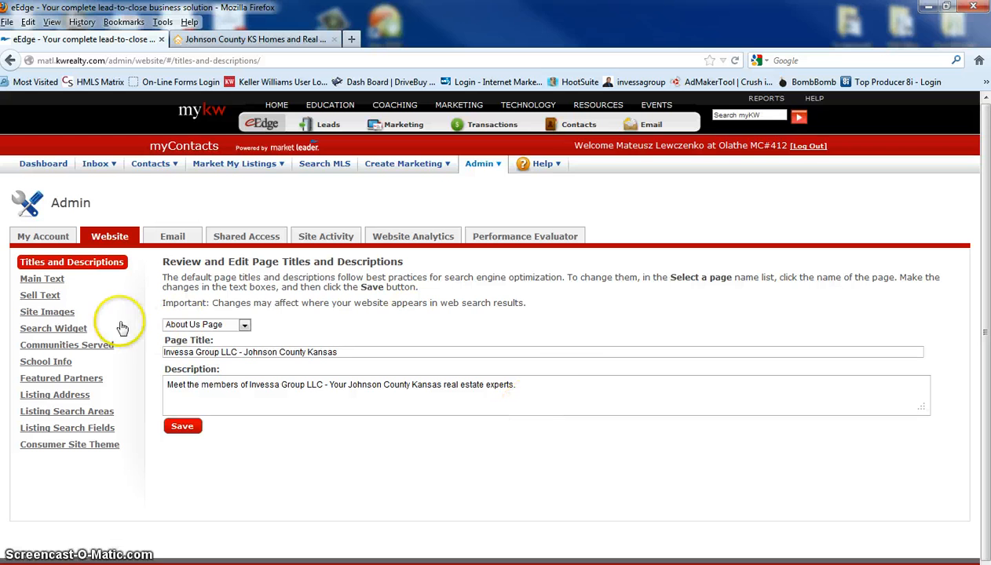
Review the home page's main text and compare it with the text on the public website
{"action": "left_click", "coordinate": [45, 280]}
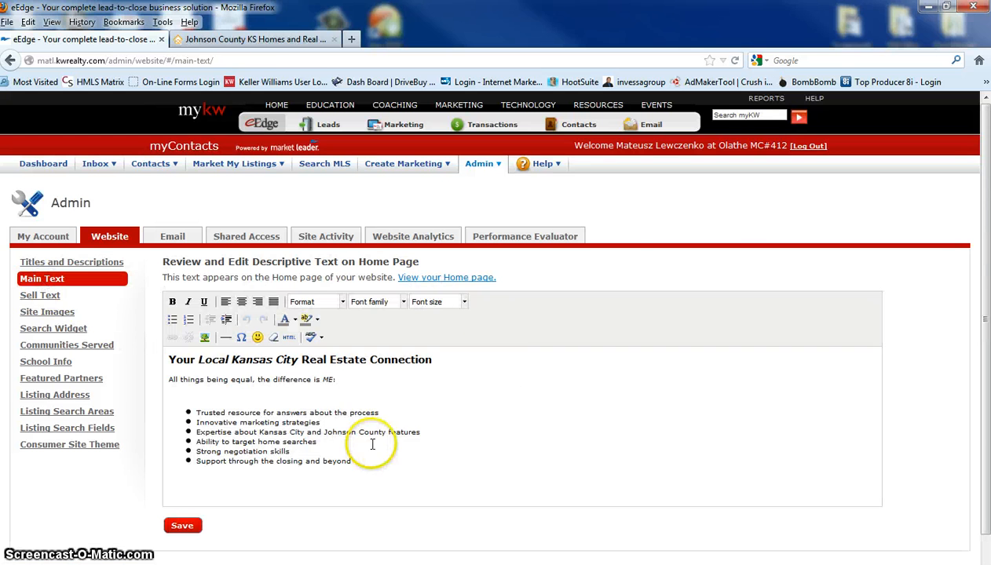
{"action": "left_click", "coordinate": [235, 40]}
{"action": "scroll", "coordinate": [424, 358], "scroll_direction": "down", "scroll_amount": 5}
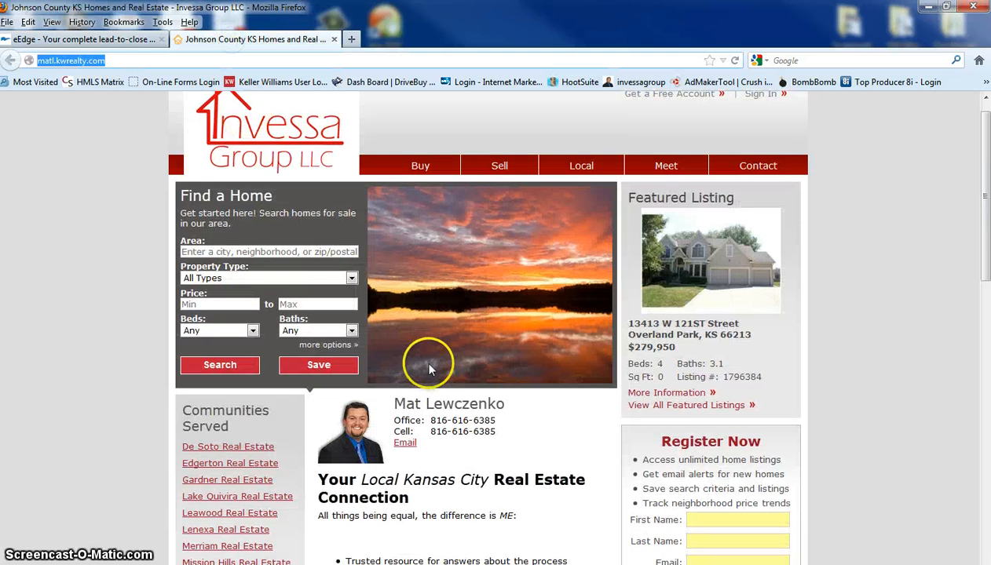
{"action": "left_click", "coordinate": [116, 39]}
Compare the website's sell text settings with the text on the public Sell a Home page
{"action": "left_click", "coordinate": [31, 295]}
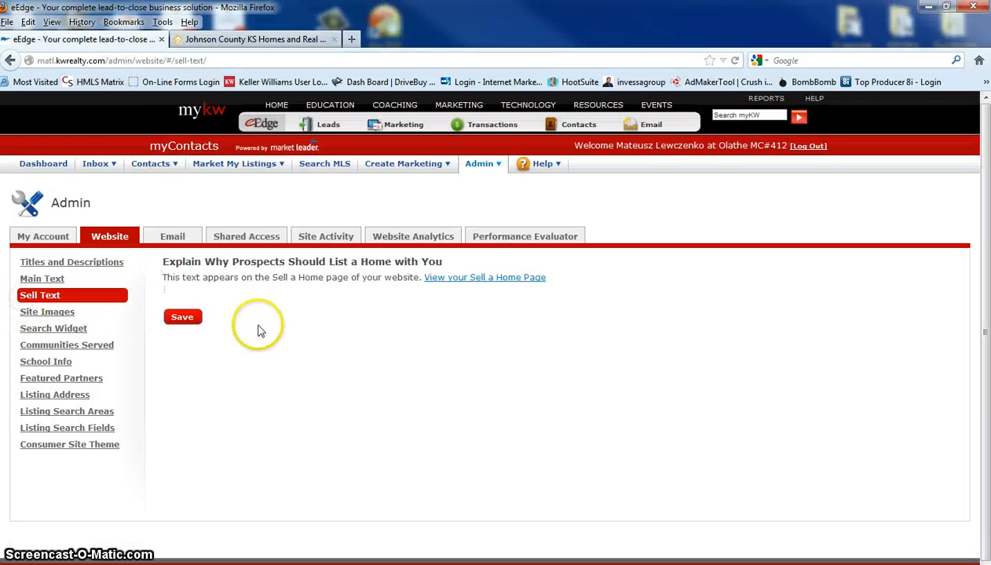
{"action": "left_click", "coordinate": [252, 39]}
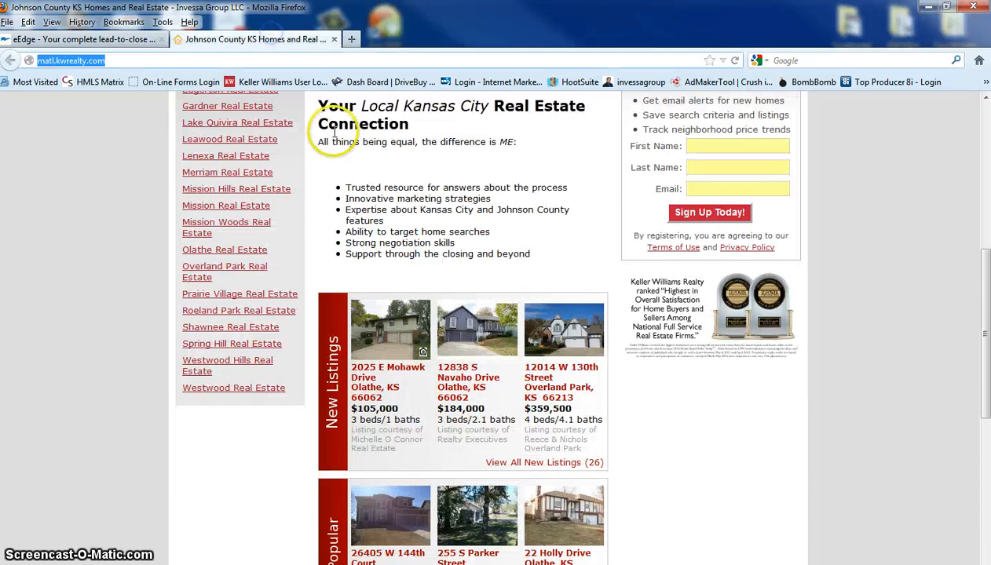
{"action": "left_click", "coordinate": [501, 192]}
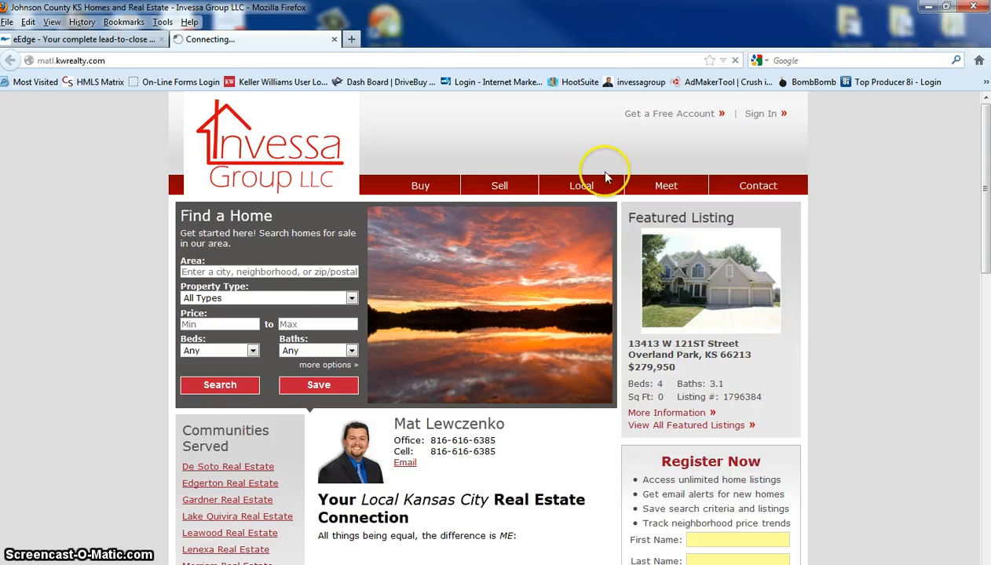
{"action": "scroll", "coordinate": [680, 330], "scroll_direction": "down", "scroll_amount": 5}
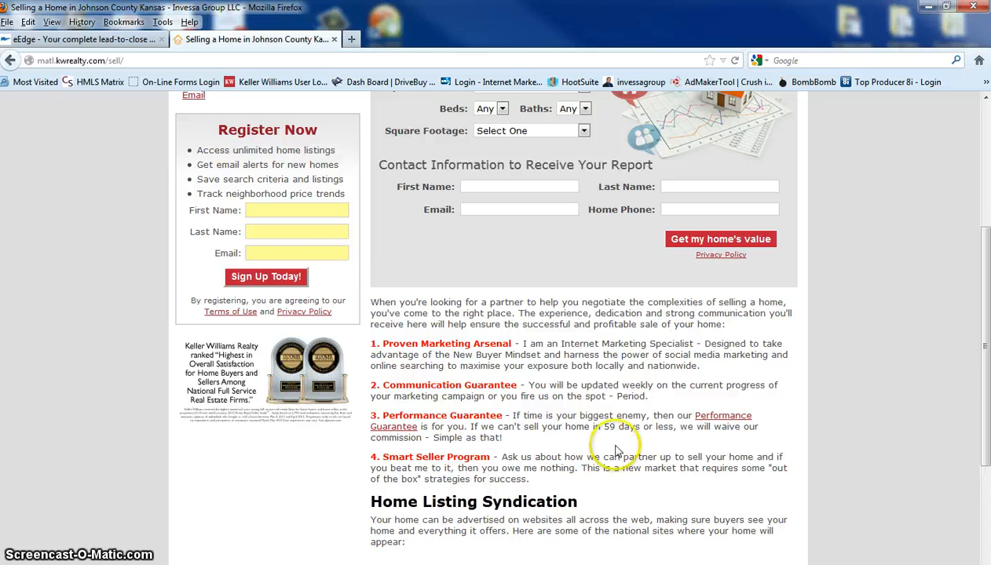
{"action": "left_click", "coordinate": [31, 39]}
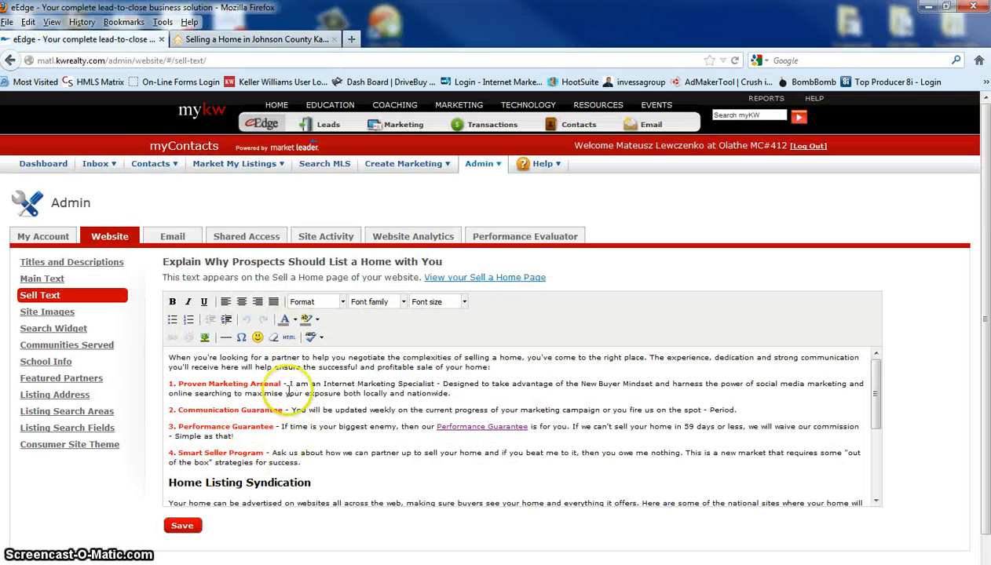
Review the site banner and agency logo images and compare them with those on the public website's home page
{"action": "left_click", "coordinate": [47, 313]}
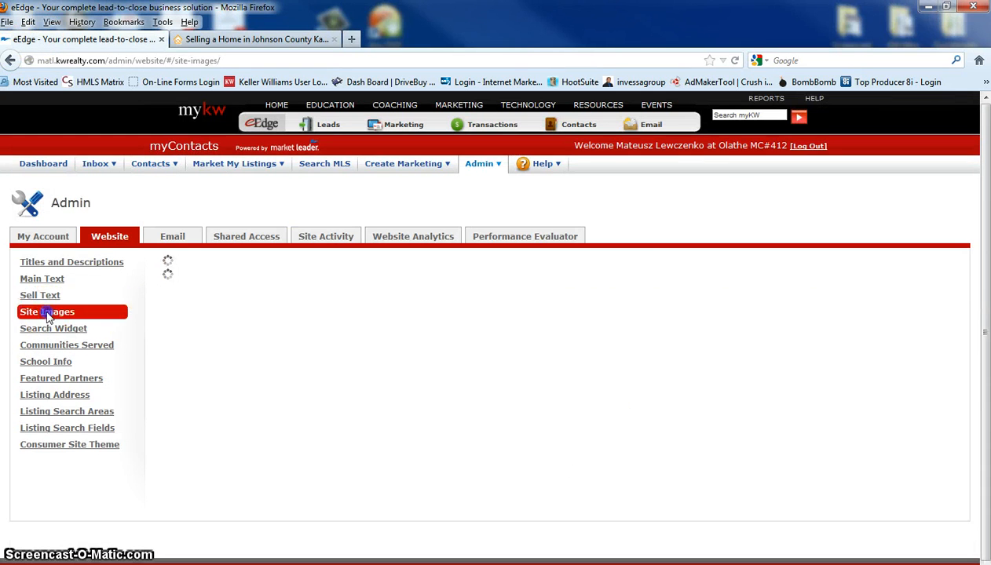
{"action": "scroll", "coordinate": [498, 356], "scroll_direction": "down", "scroll_amount": 1}
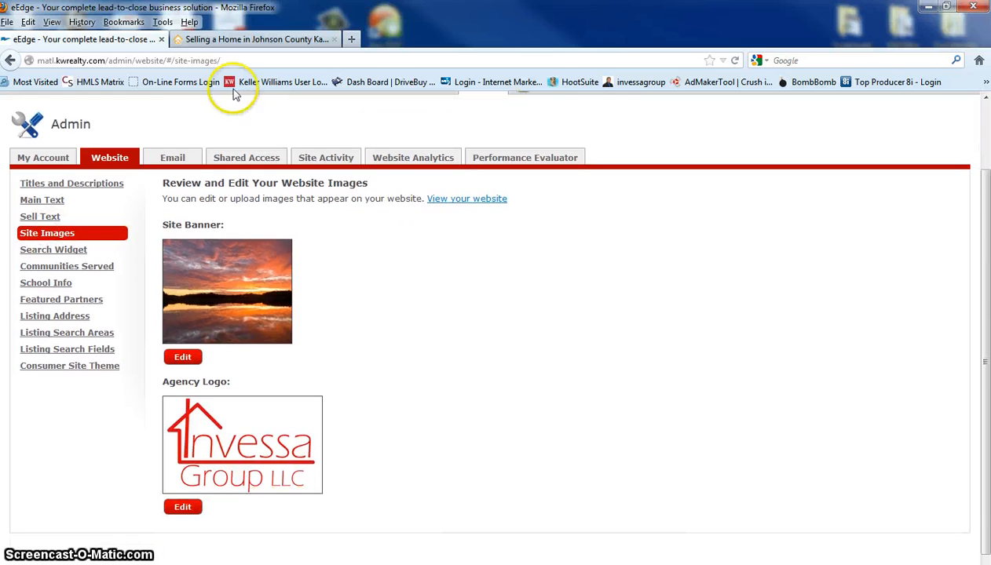
{"action": "left_click", "coordinate": [244, 39]}
{"action": "scroll", "coordinate": [365, 266], "scroll_direction": "up", "scroll_amount": 5}
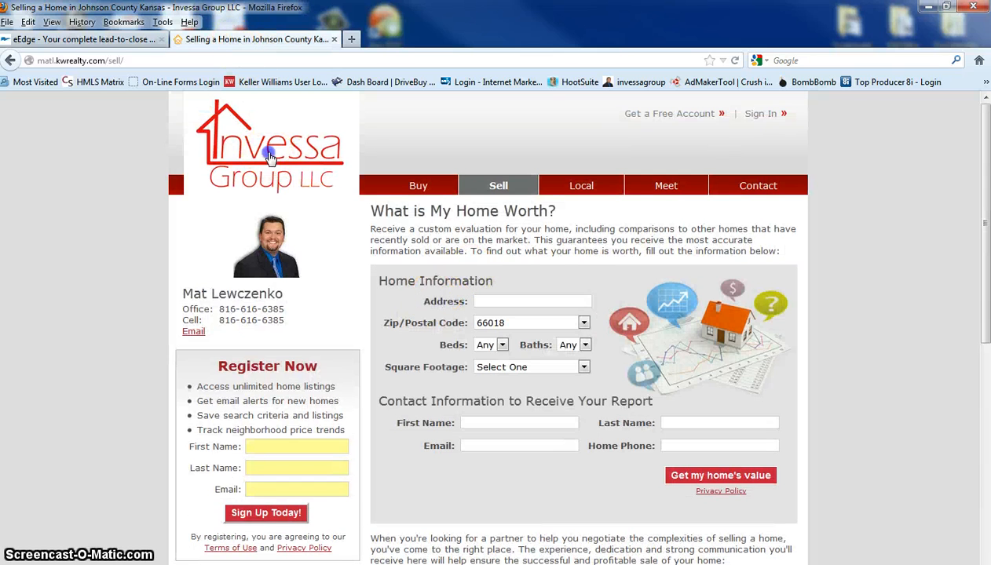
{"action": "left_click", "coordinate": [416, 187]}
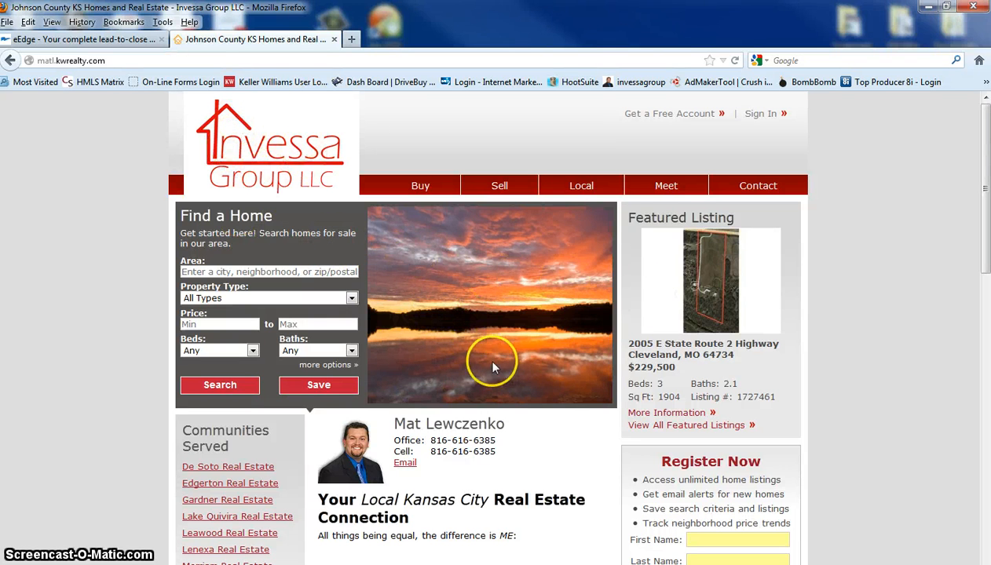
Search the site banner catalog for "house" in the website admin, browse the images, and close the banner editor without saving
{"action": "left_click", "coordinate": [91, 39]}
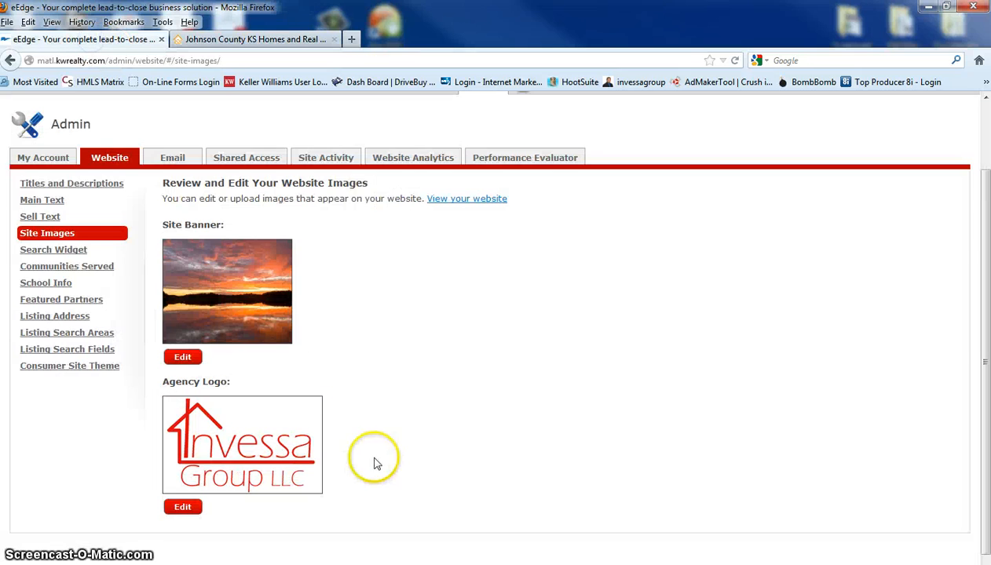
{"action": "left_click", "coordinate": [175, 360]}
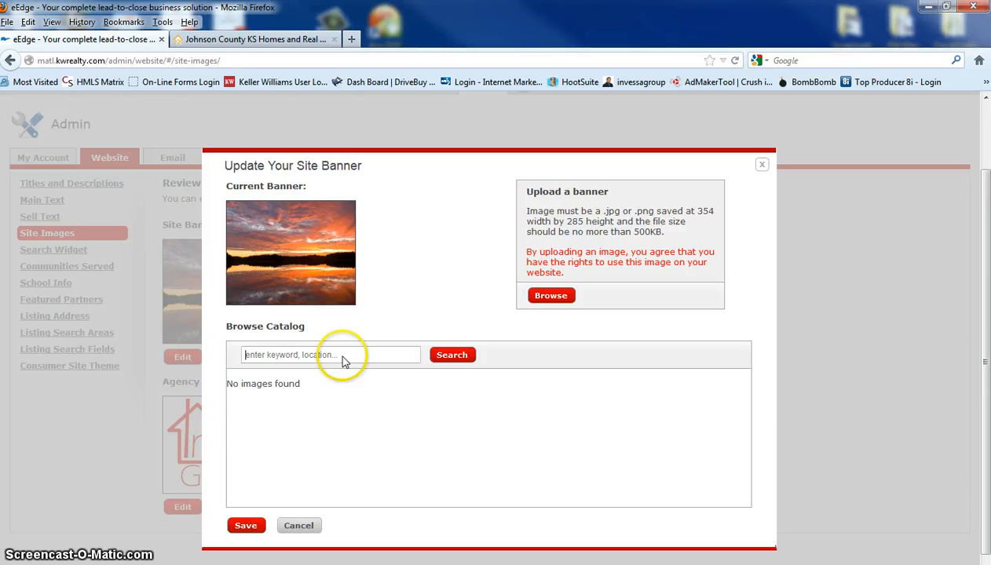
{"action": "type", "text": "house"}
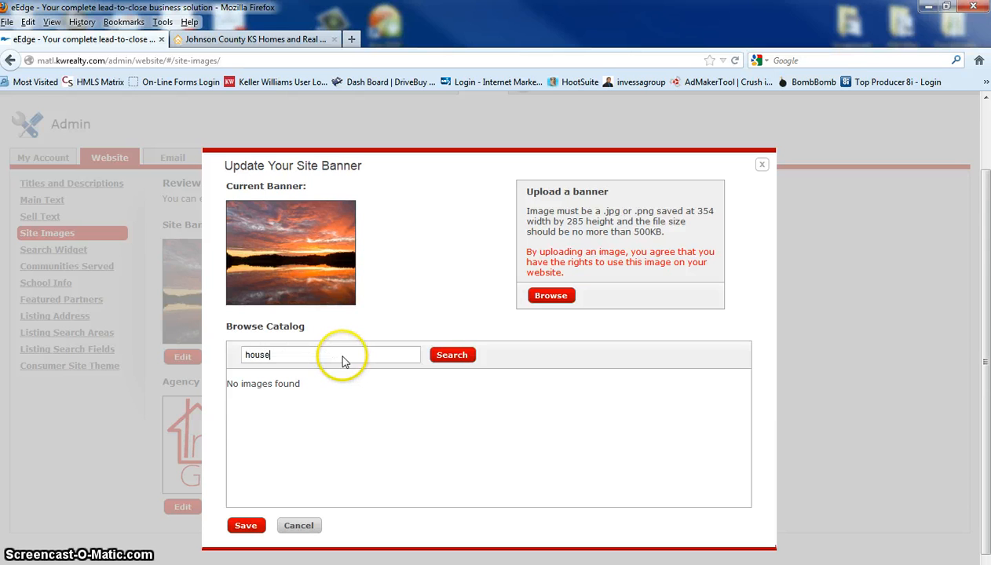
{"action": "left_click", "coordinate": [453, 354]}
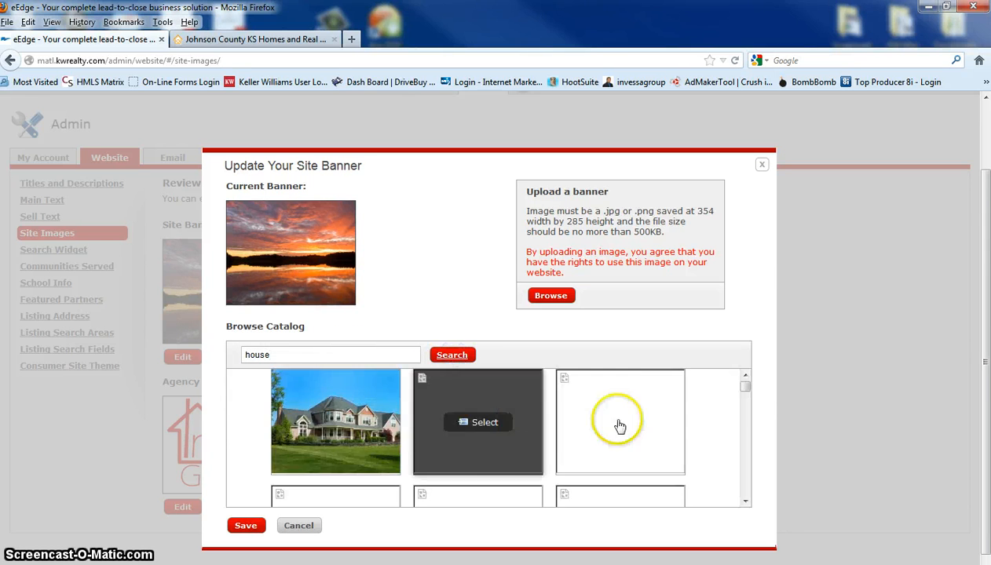
{"action": "scroll", "coordinate": [691, 444], "scroll_direction": "down", "scroll_amount": 5}
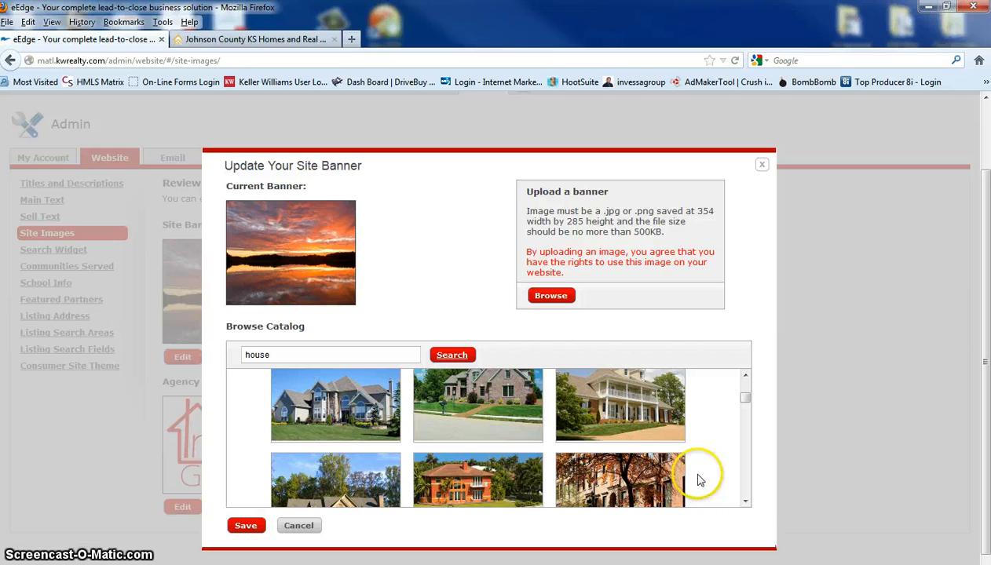
{"action": "scroll", "coordinate": [697, 470], "scroll_direction": "down", "scroll_amount": 6}
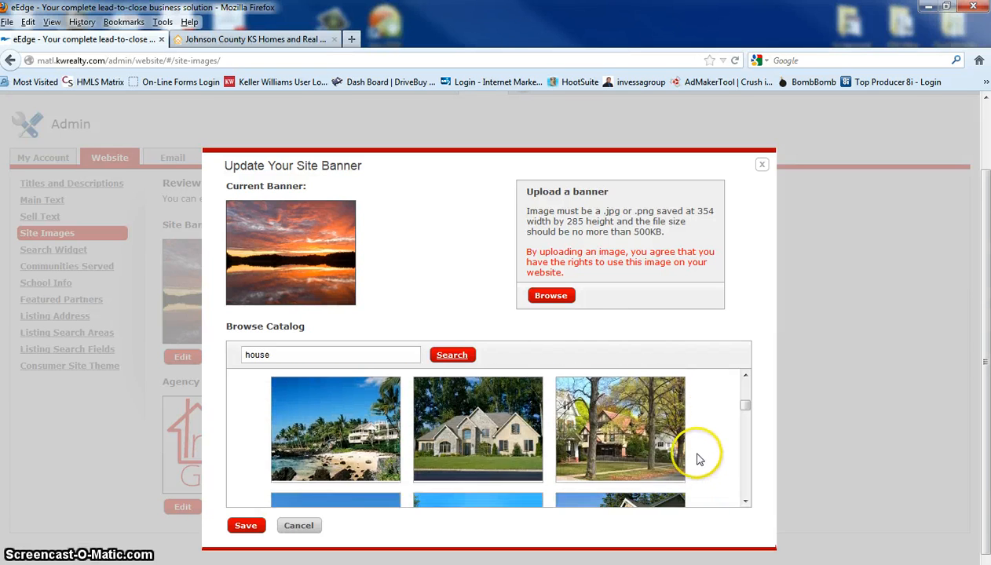
{"action": "scroll", "coordinate": [696, 457], "scroll_direction": "up", "scroll_amount": 2}
{"action": "mouse_move", "coordinate": [502, 433]}
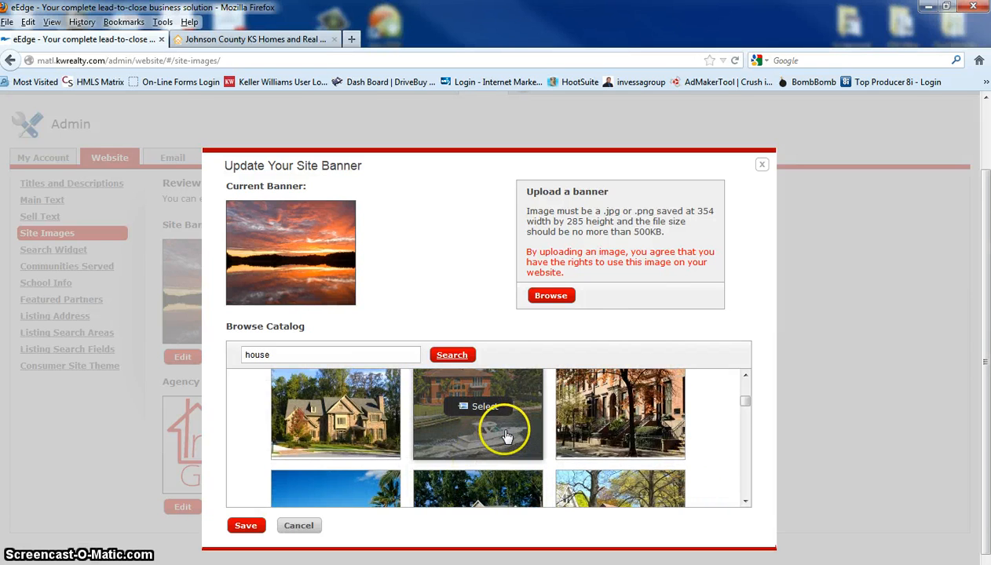
{"action": "scroll", "coordinate": [713, 426], "scroll_direction": "down", "scroll_amount": 3}
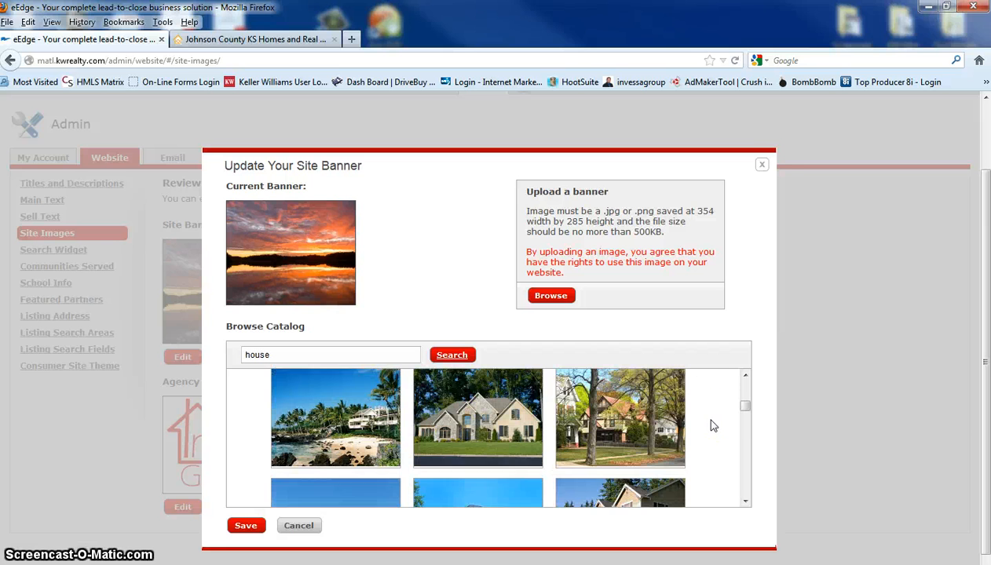
{"action": "left_click", "coordinate": [761, 166]}
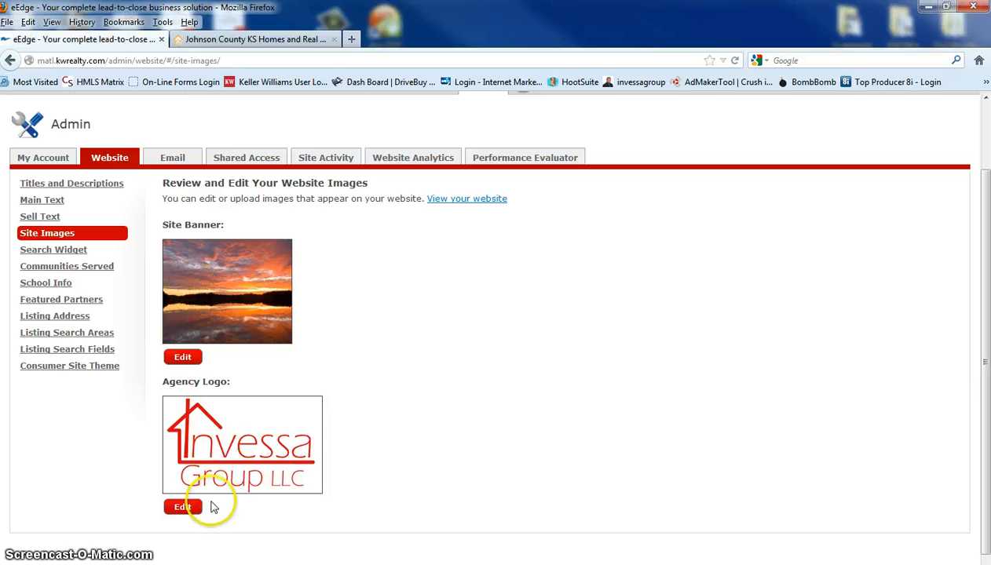
Browse the Keller Williams logo catalog for the agency logo and leave the logo editor without saving
{"action": "left_click", "coordinate": [182, 507]}
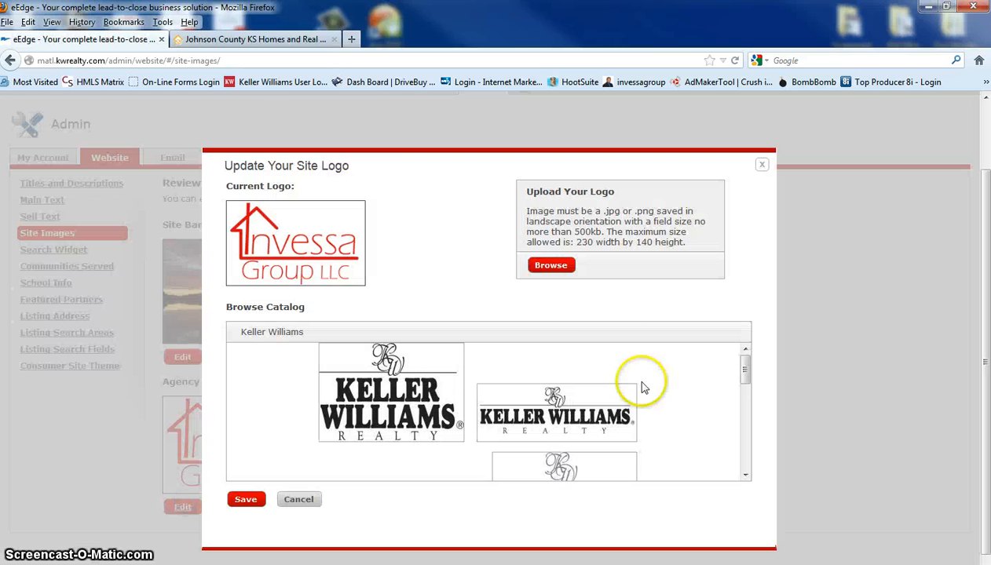
{"action": "scroll", "coordinate": [635, 408], "scroll_direction": "down", "scroll_amount": 2}
{"action": "scroll", "coordinate": [656, 432], "scroll_direction": "down", "scroll_amount": 3}
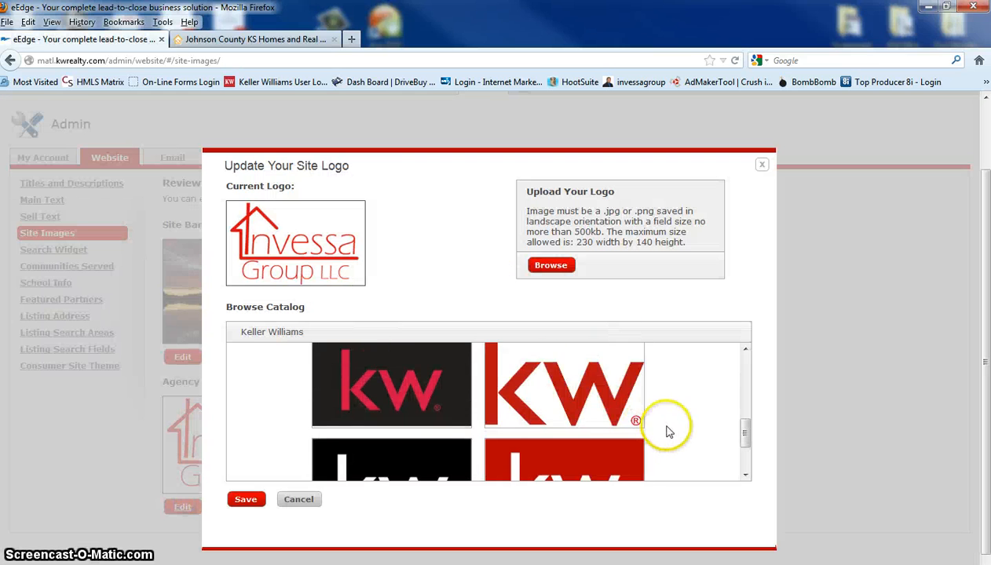
{"action": "scroll", "coordinate": [675, 451], "scroll_direction": "up", "scroll_amount": 5}
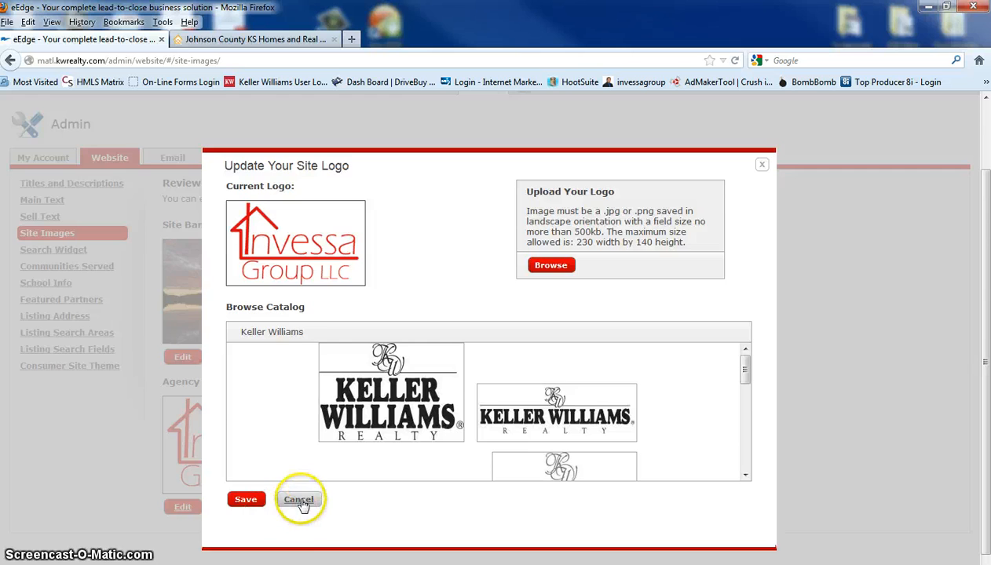
{"action": "left_click", "coordinate": [297, 501]}
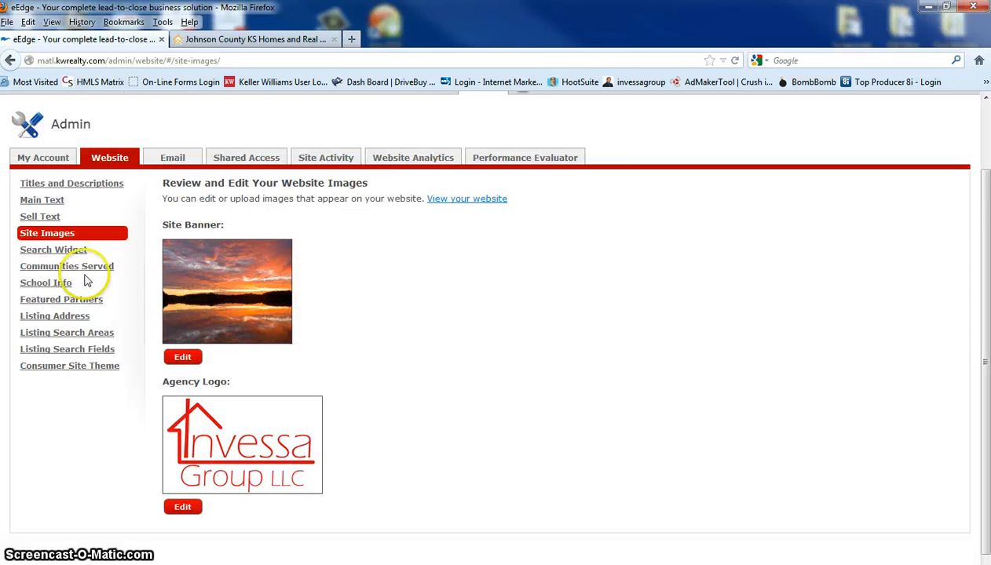
Review the Search Widget and Communities Served settings, and compare the community list with the one on the public home page
{"action": "left_click", "coordinate": [51, 251]}
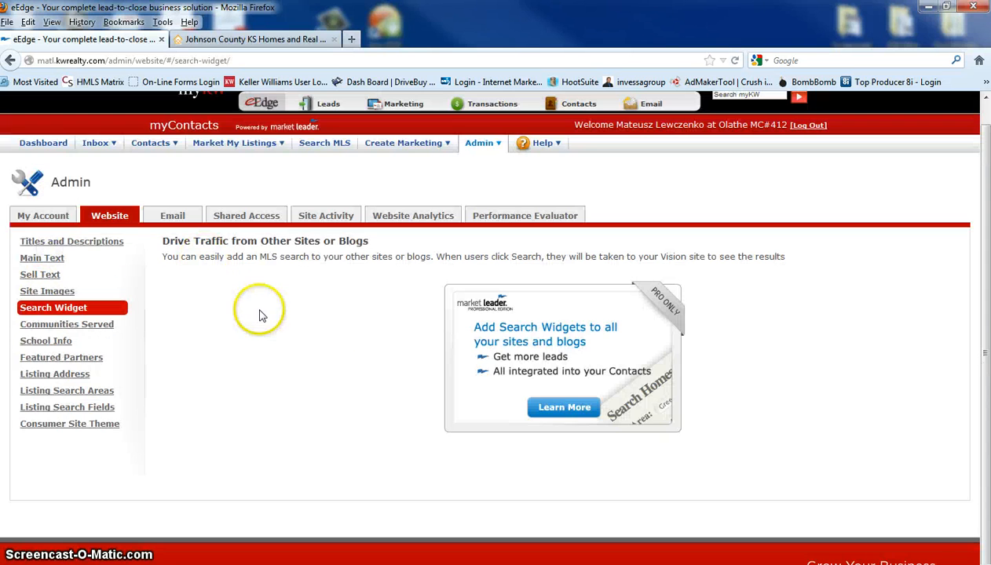
{"action": "left_click", "coordinate": [52, 326]}
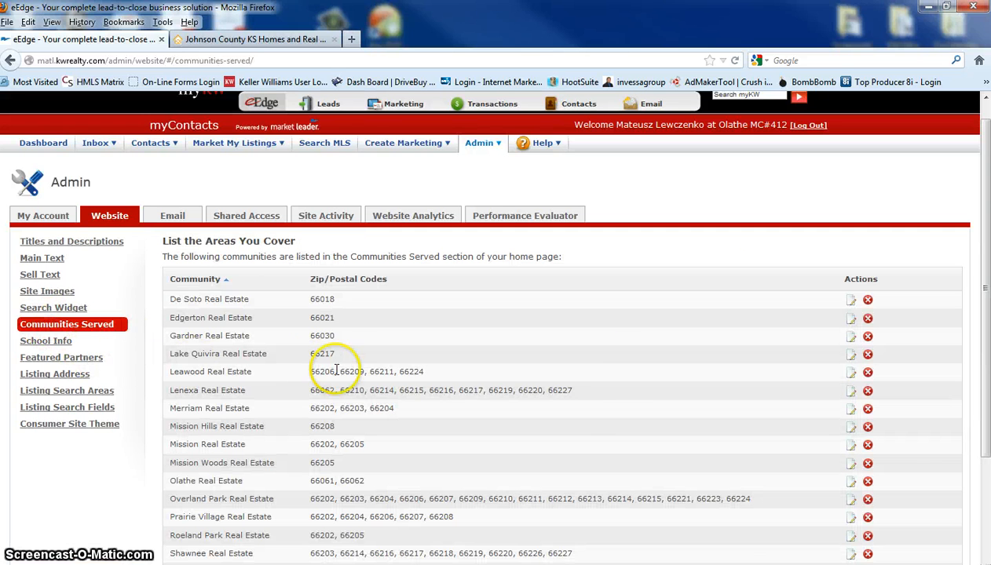
{"action": "scroll", "coordinate": [628, 372], "scroll_direction": "down", "scroll_amount": 2}
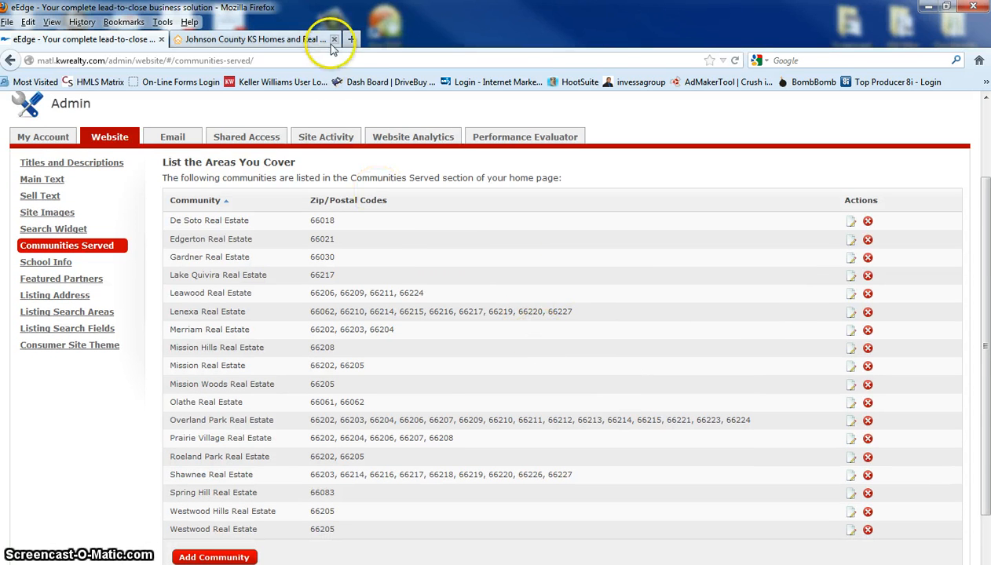
{"action": "left_click", "coordinate": [259, 39]}
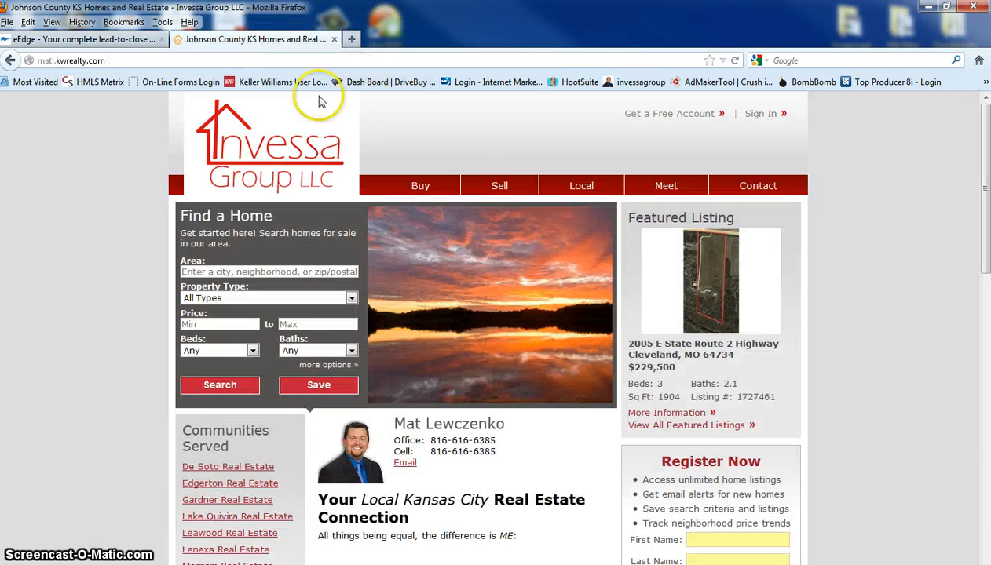
{"action": "scroll", "coordinate": [608, 332], "scroll_direction": "down", "scroll_amount": 3}
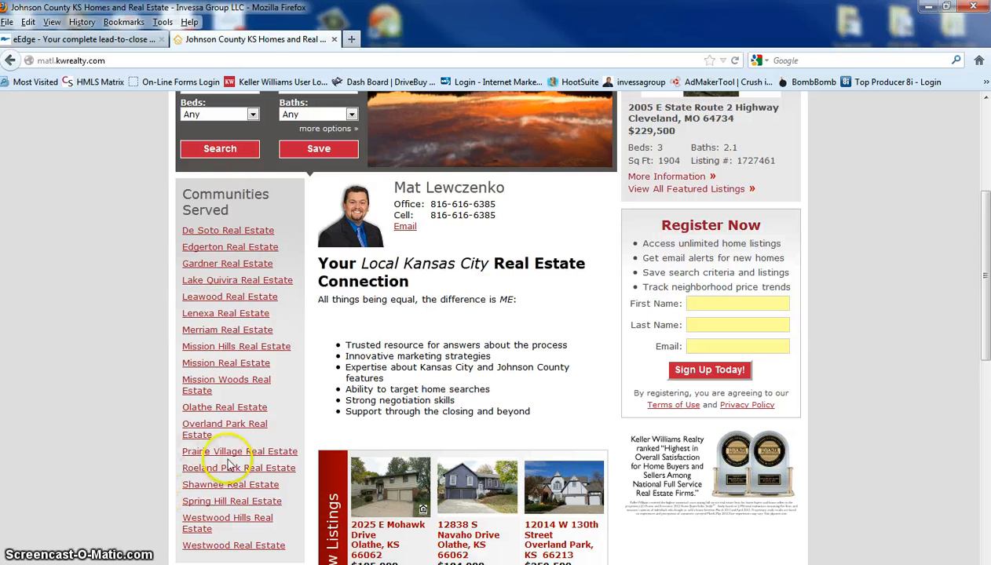
View the Overland Park Real Estate community page on the public website, including its description and listing search links
{"action": "left_click", "coordinate": [202, 426]}
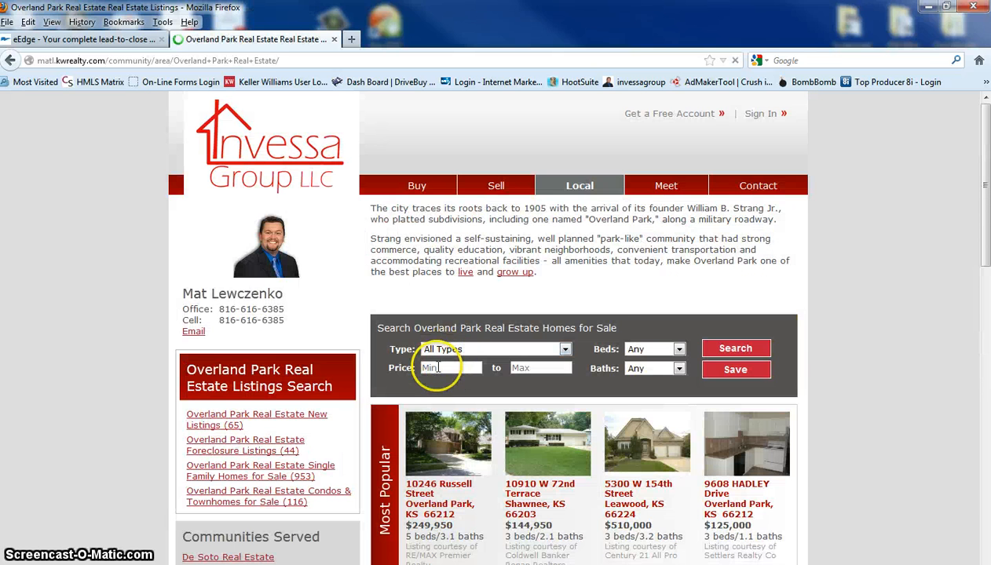
{"action": "scroll", "coordinate": [817, 335], "scroll_direction": "down", "scroll_amount": 2}
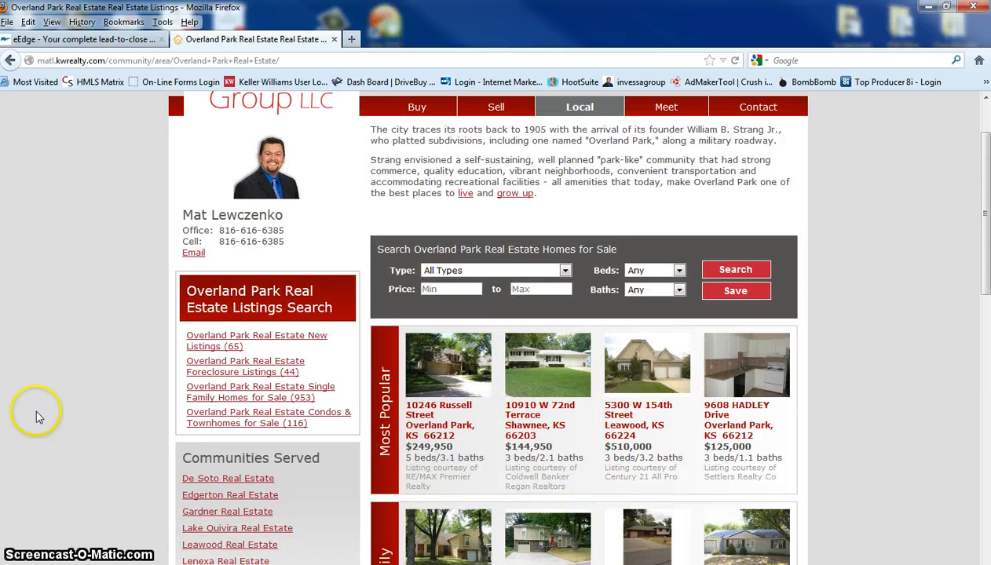
{"action": "left_click", "coordinate": [329, 350]}
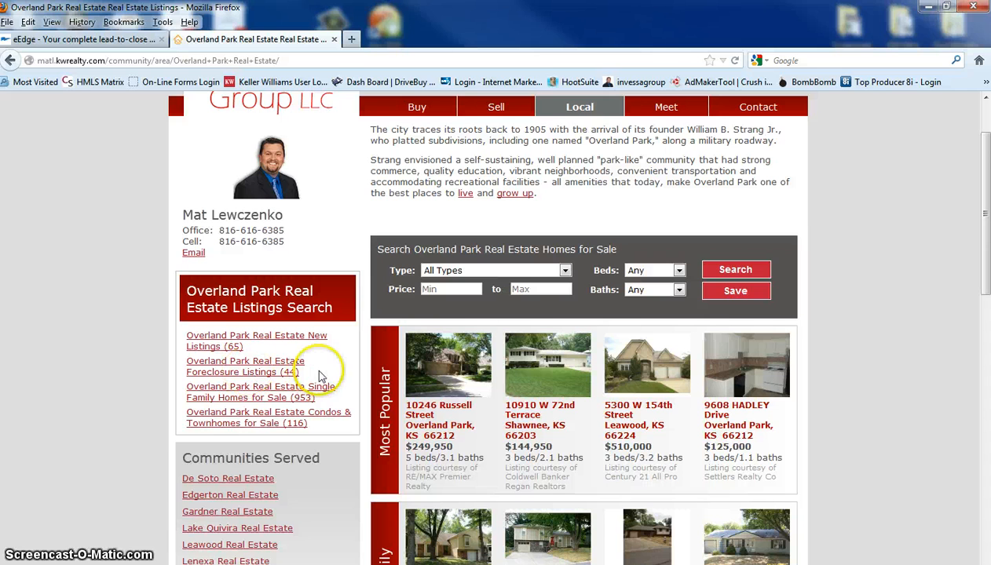
Show the Overland Park foreclosure listings, sort them by Price - High to Low, and review the results
{"action": "left_click", "coordinate": [210, 366]}
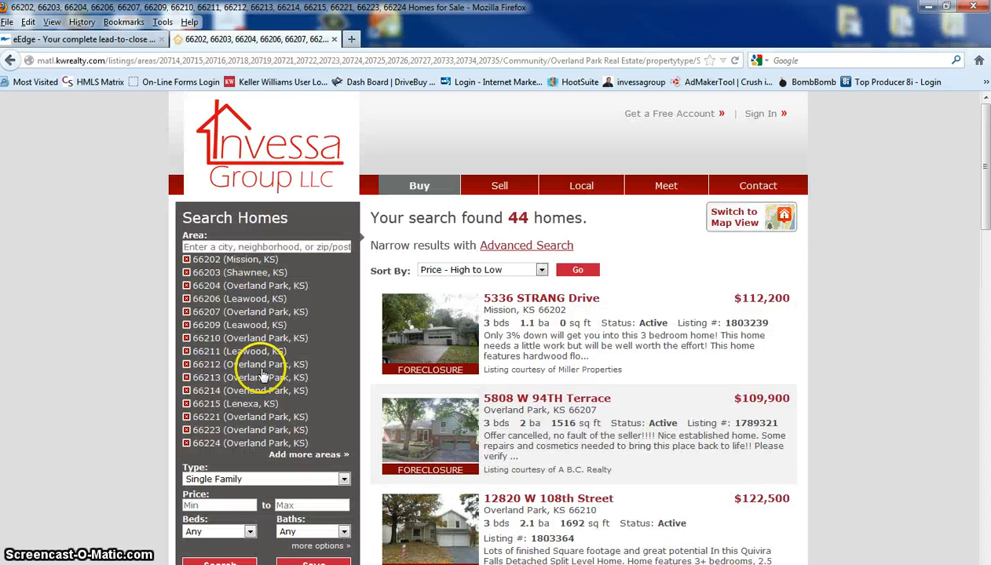
{"action": "scroll", "coordinate": [847, 267], "scroll_direction": "down", "scroll_amount": 2}
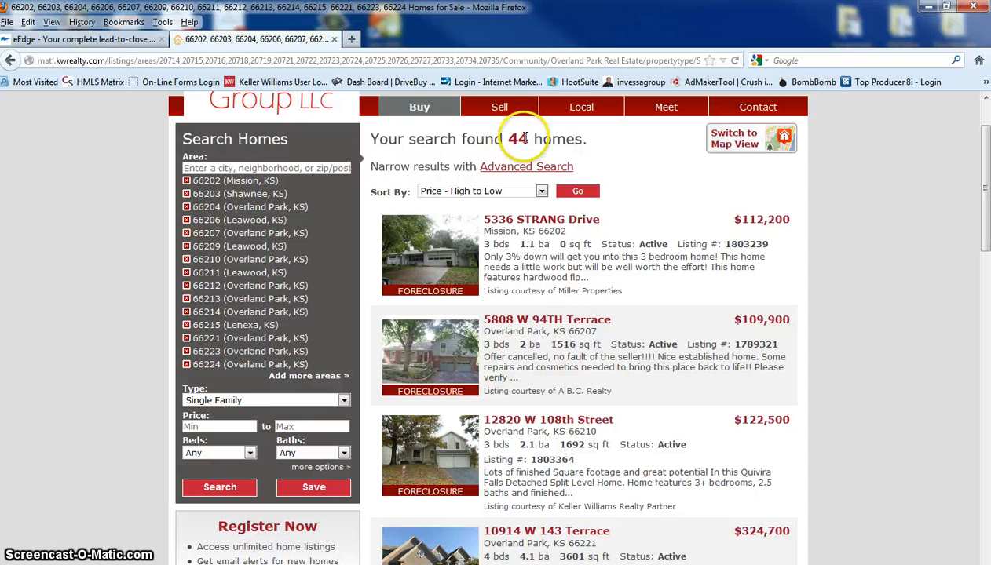
{"action": "left_click", "coordinate": [541, 191]}
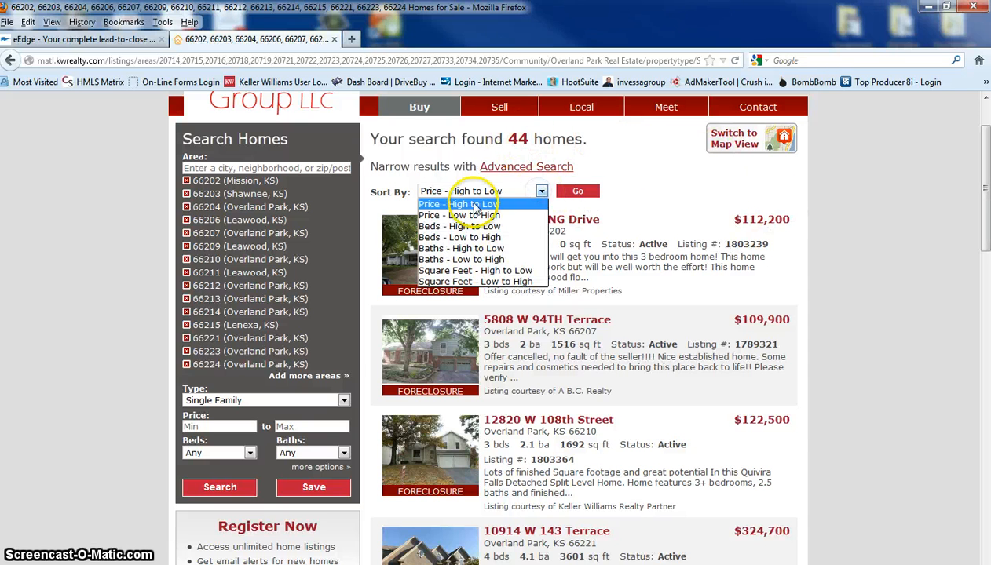
{"action": "left_click", "coordinate": [475, 204]}
{"action": "left_click", "coordinate": [578, 191]}
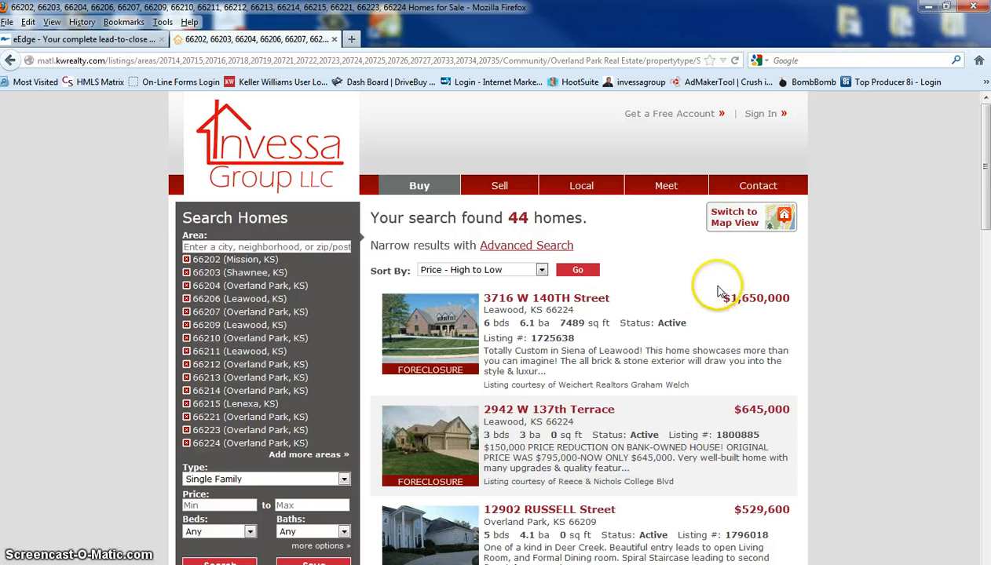
{"action": "scroll", "coordinate": [711, 282], "scroll_direction": "down", "scroll_amount": 2}
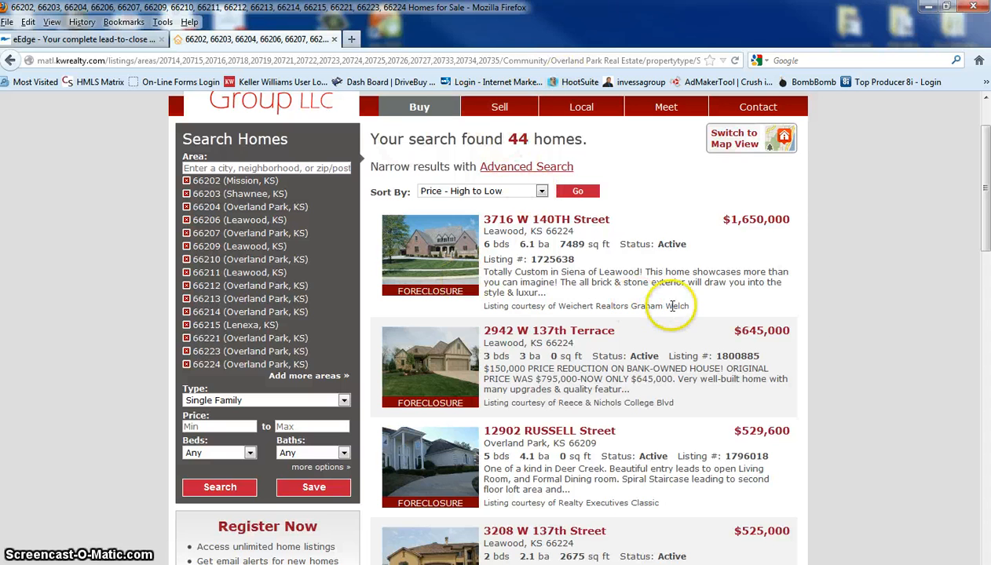
{"action": "scroll", "coordinate": [685, 169], "scroll_direction": "up", "scroll_amount": 2}
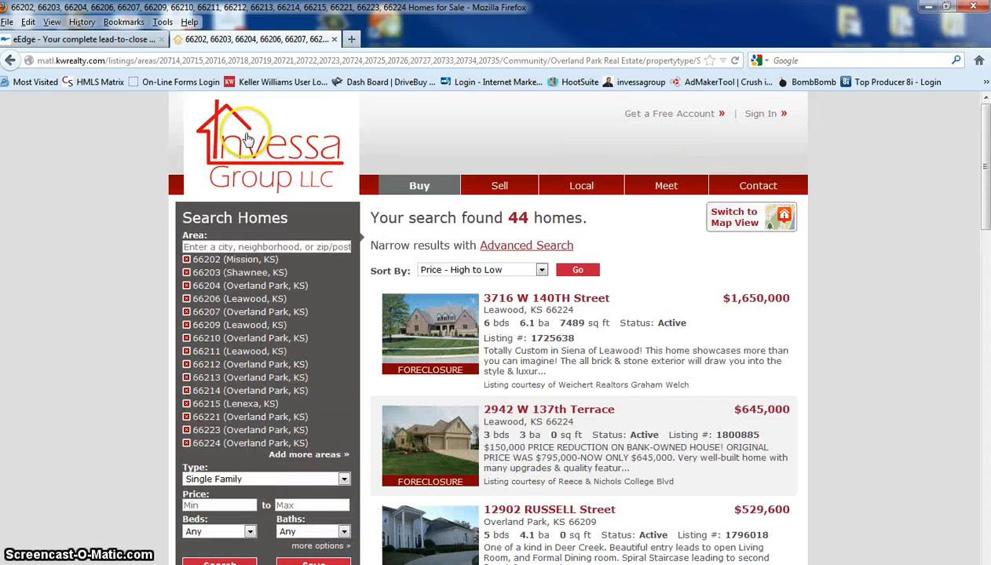
Return to the public home page and remove all the ZIP code areas from the Find a Home search
{"action": "left_click", "coordinate": [244, 157]}
{"action": "scroll", "coordinate": [236, 228], "scroll_direction": "down", "scroll_amount": 5}
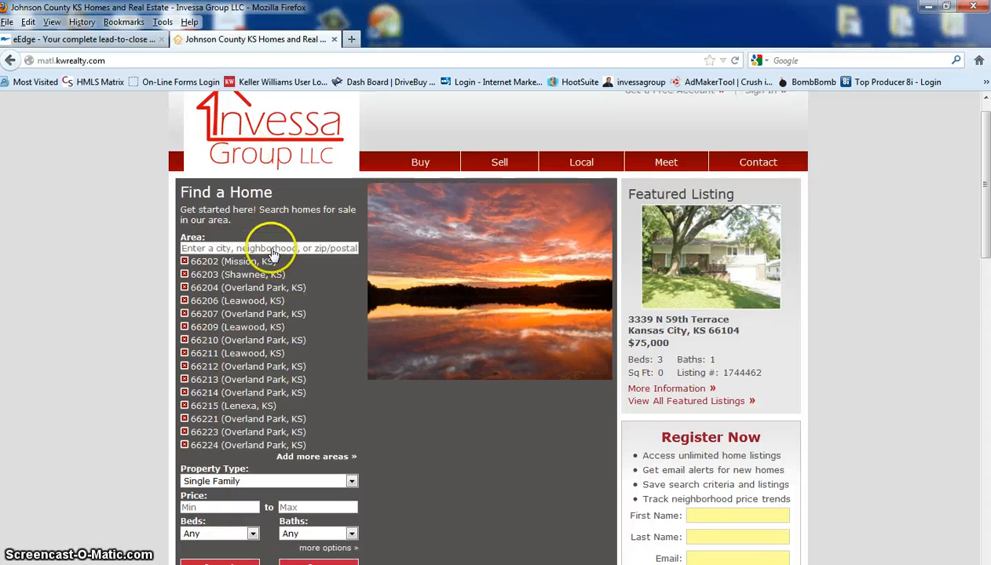
{"action": "scroll", "coordinate": [270, 192], "scroll_direction": "up", "scroll_amount": 5}
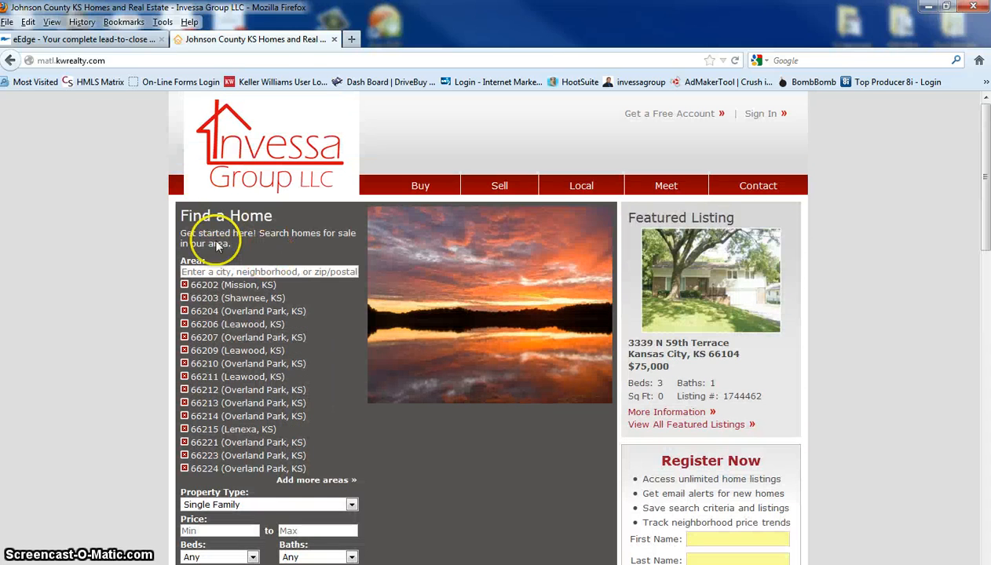
{"action": "left_click", "coordinate": [186, 286]}
{"action": "left_click", "coordinate": [186, 286]}
{"action": "left_click", "coordinate": [185, 285]}
{"action": "left_click", "coordinate": [185, 285]}
{"action": "left_click", "coordinate": [185, 285]}
{"action": "left_click", "coordinate": [186, 286]}
{"action": "left_click", "coordinate": [186, 285]}
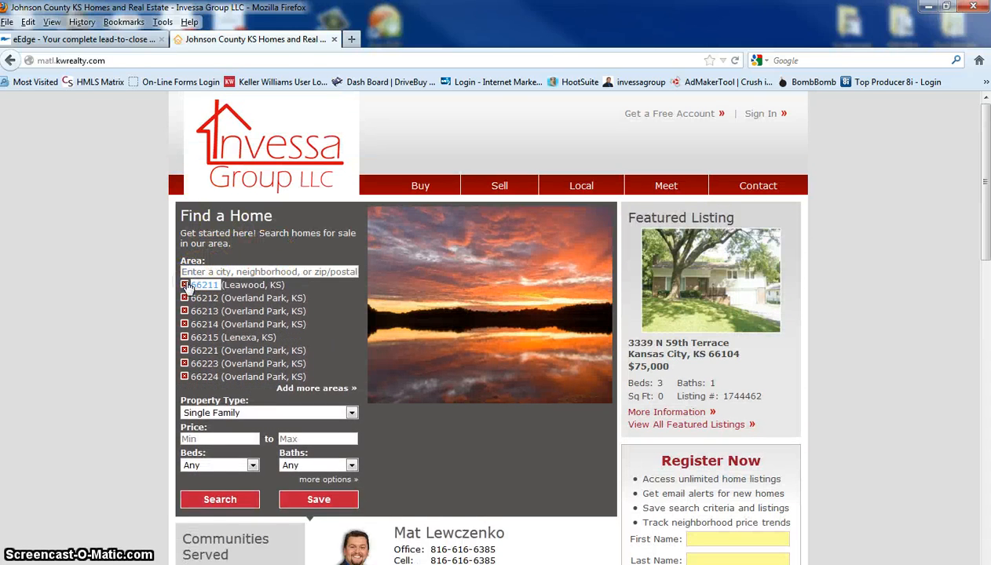
{"action": "left_click", "coordinate": [185, 285]}
{"action": "left_click", "coordinate": [186, 286]}
{"action": "left_click", "coordinate": [186, 285]}
{"action": "left_click", "coordinate": [185, 286]}
{"action": "left_click", "coordinate": [186, 286]}
{"action": "left_click", "coordinate": [185, 286]}
{"action": "left_click", "coordinate": [185, 286]}
{"action": "left_click", "coordinate": [186, 286]}
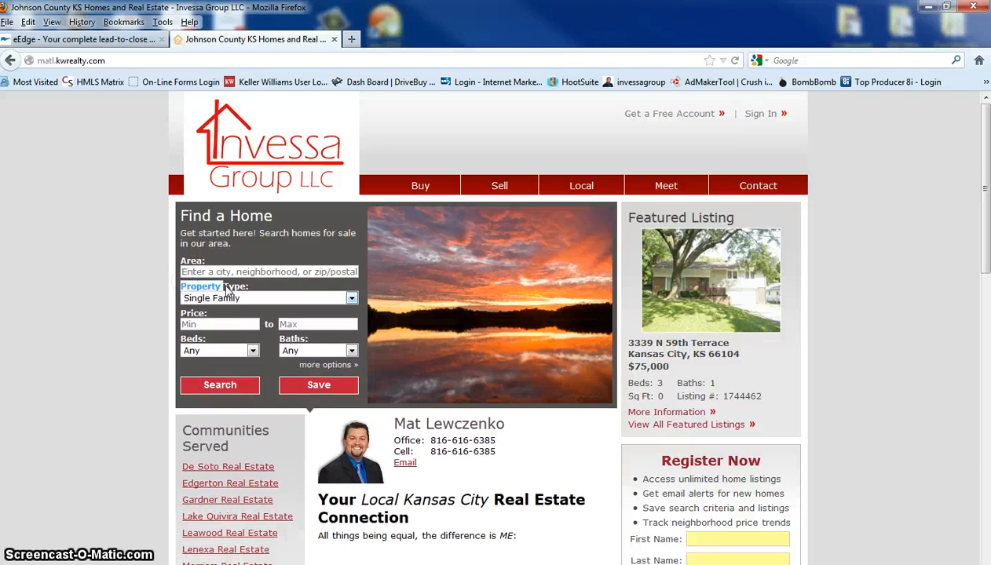
Review the public Communities Served links, and open a blank Add Community form in the admin's Communities Served settings
{"action": "scroll", "coordinate": [4, 342], "scroll_direction": "down", "scroll_amount": 6}
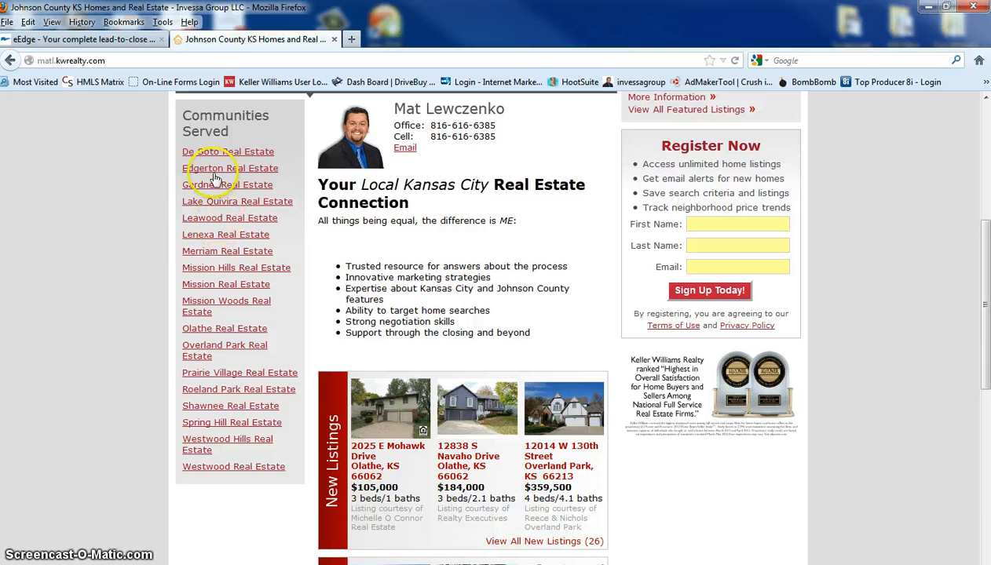
{"action": "left_click", "coordinate": [90, 43]}
{"action": "scroll", "coordinate": [453, 345], "scroll_direction": "down", "scroll_amount": 2}
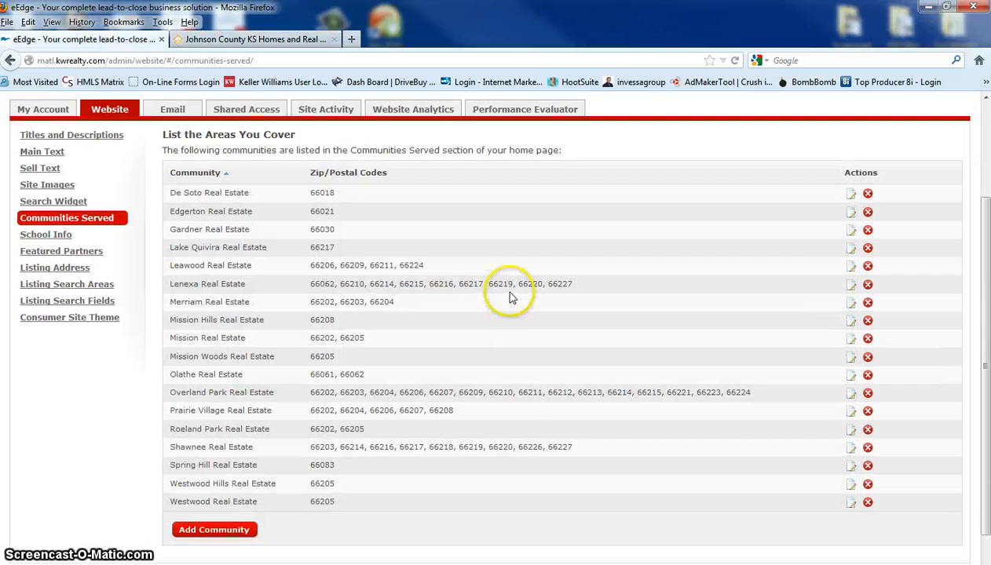
{"action": "left_click", "coordinate": [213, 480]}
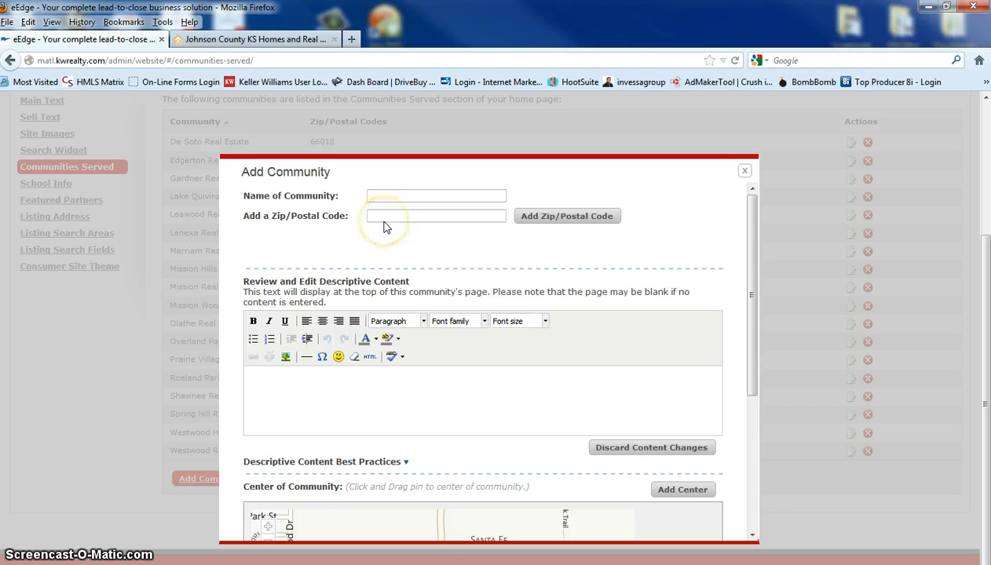
Search Google for "zip codes kansas city" in a new browser tab
{"action": "left_click", "coordinate": [351, 39]}
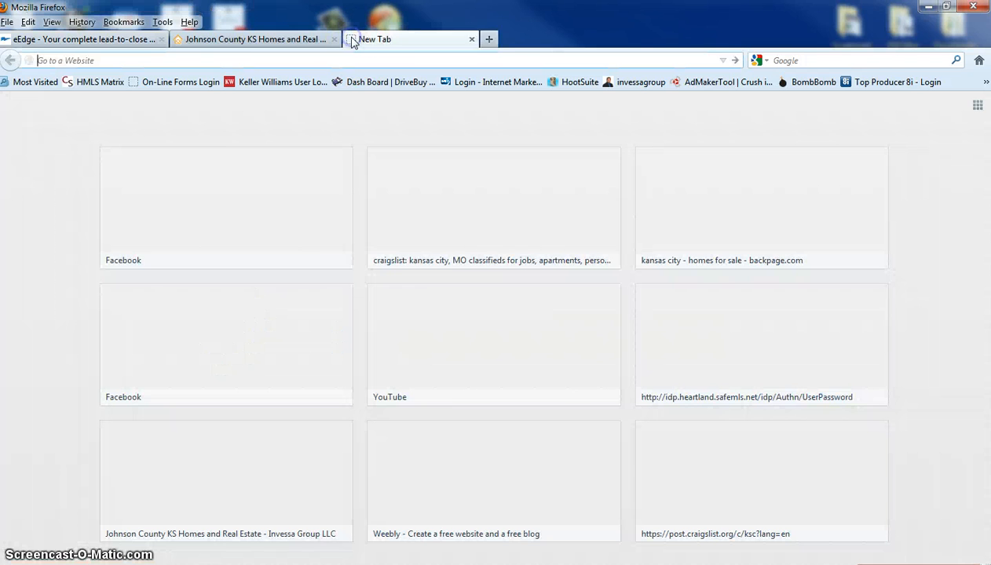
{"action": "left_click", "coordinate": [864, 60]}
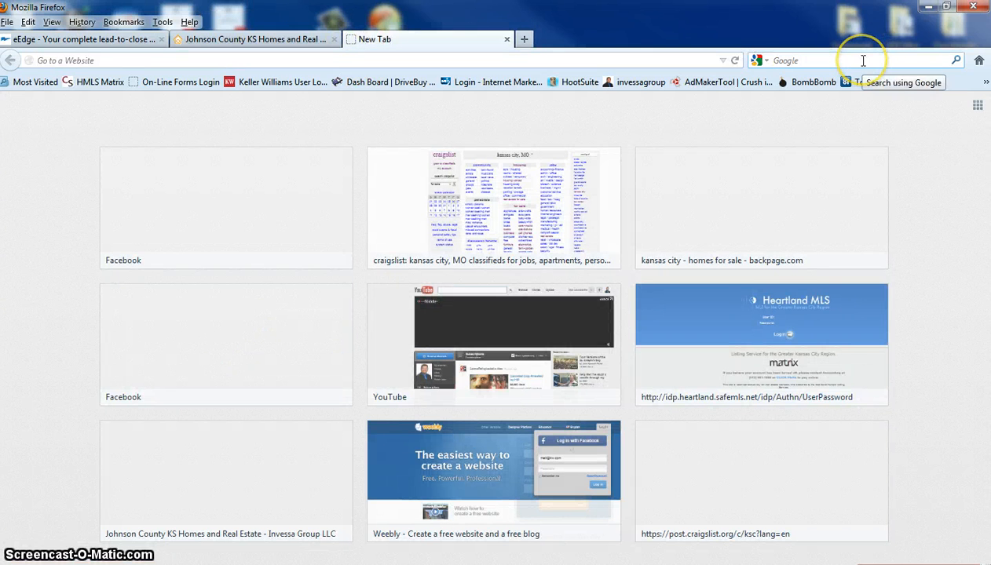
{"action": "type", "text": "zip codes"}
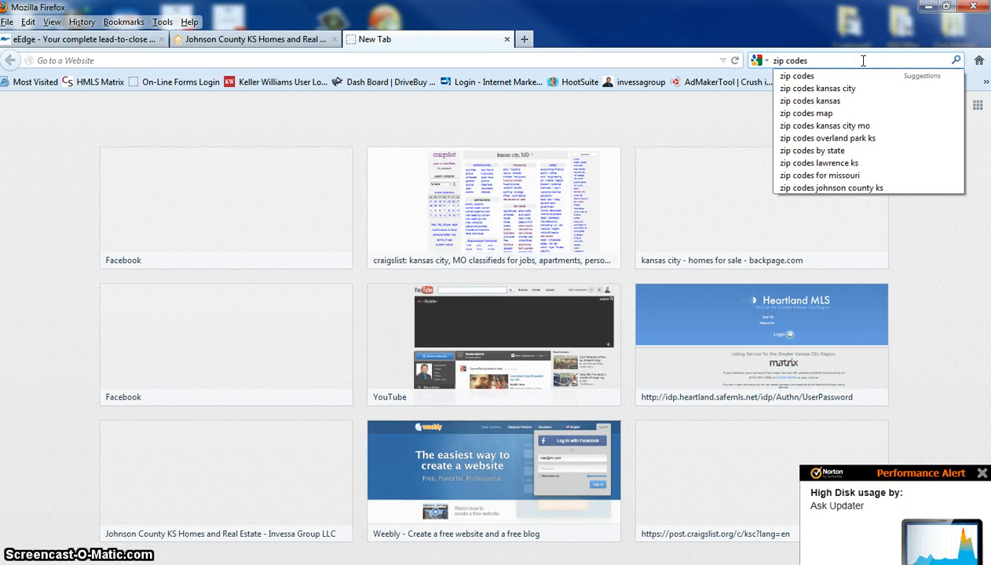
{"action": "key", "text": "Down"}
{"action": "key", "text": "Down"}
{"action": "key", "text": "Return"}
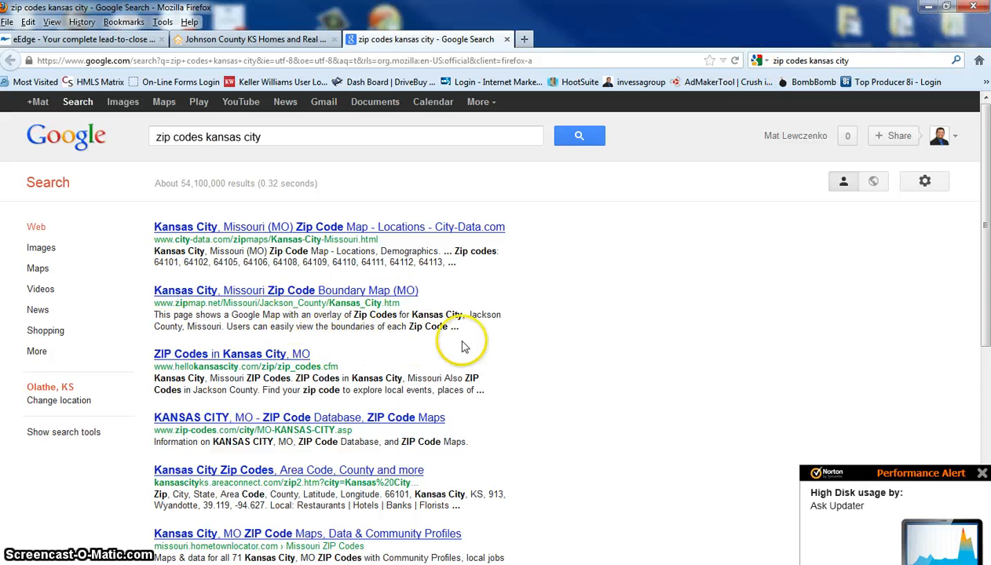
Open the zip-codes.com result for Kansas City, MO and review its demographics and ZIP code list
{"action": "scroll", "coordinate": [462, 347], "scroll_direction": "down", "scroll_amount": 3}
{"action": "left_click", "coordinate": [296, 347]}
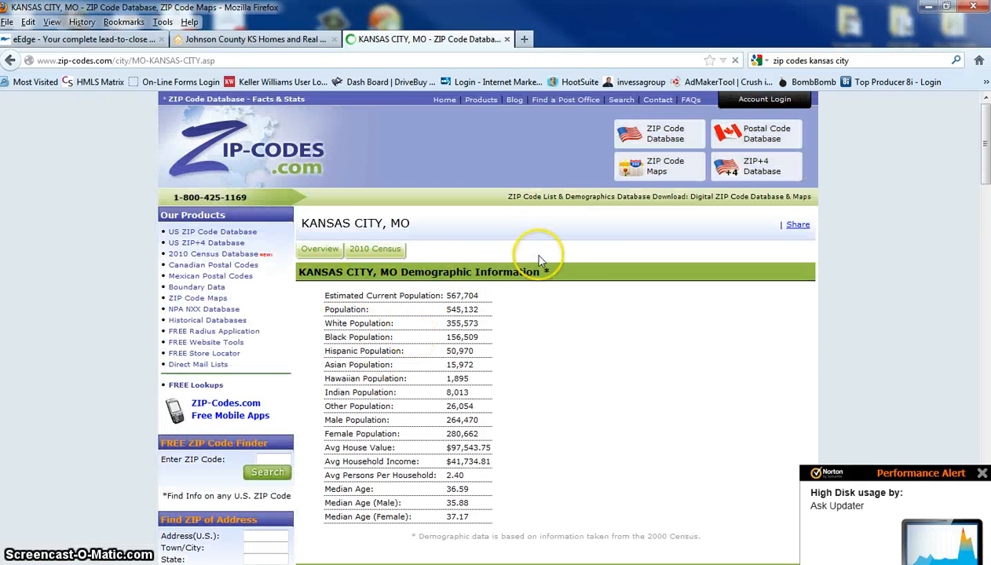
{"action": "scroll", "coordinate": [587, 236], "scroll_direction": "down", "scroll_amount": 3}
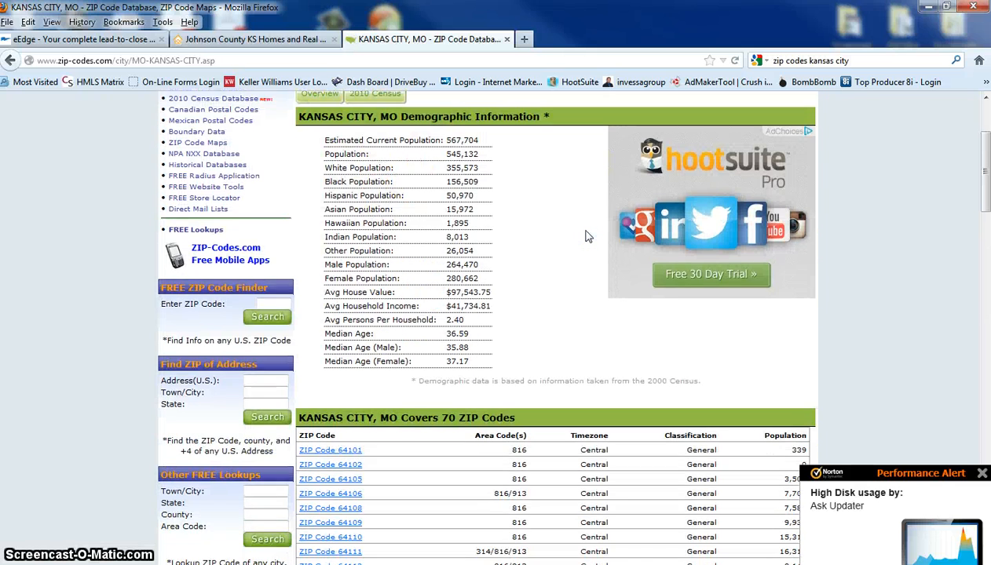
{"action": "scroll", "coordinate": [587, 236], "scroll_direction": "down", "scroll_amount": 5}
{"action": "scroll", "coordinate": [435, 404], "scroll_direction": "up", "scroll_amount": 7}
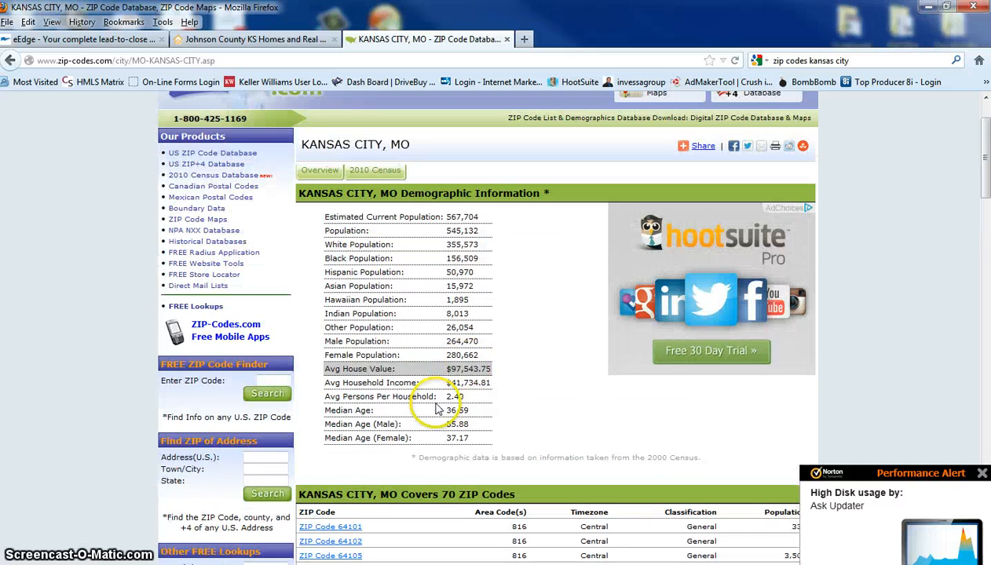
{"action": "scroll", "coordinate": [548, 222], "scroll_direction": "up", "scroll_amount": 2}
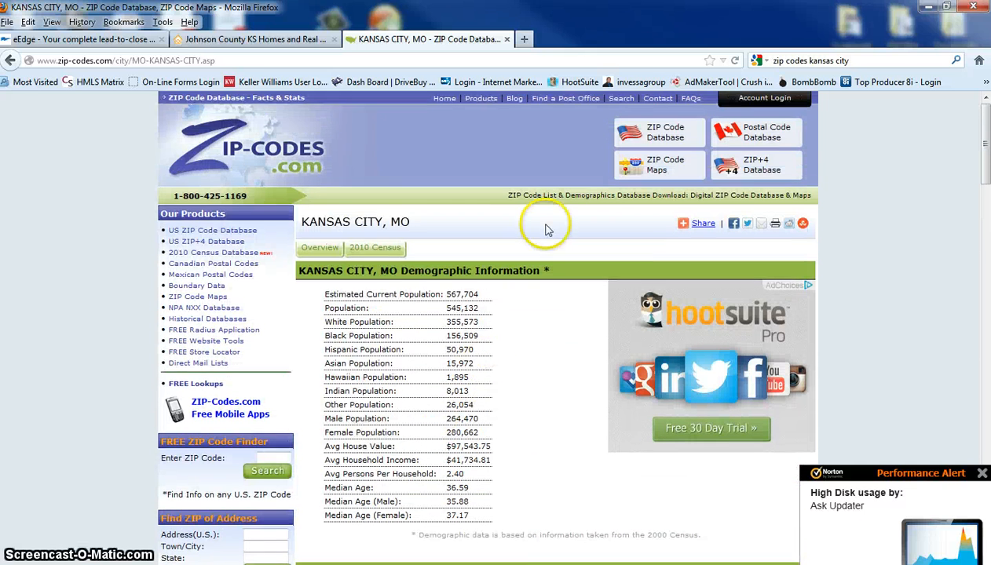
Search Google for "overland park kansas zip codes"
{"action": "left_click_drag", "start_coordinate": [849, 60], "coordinate": [788, 60]}
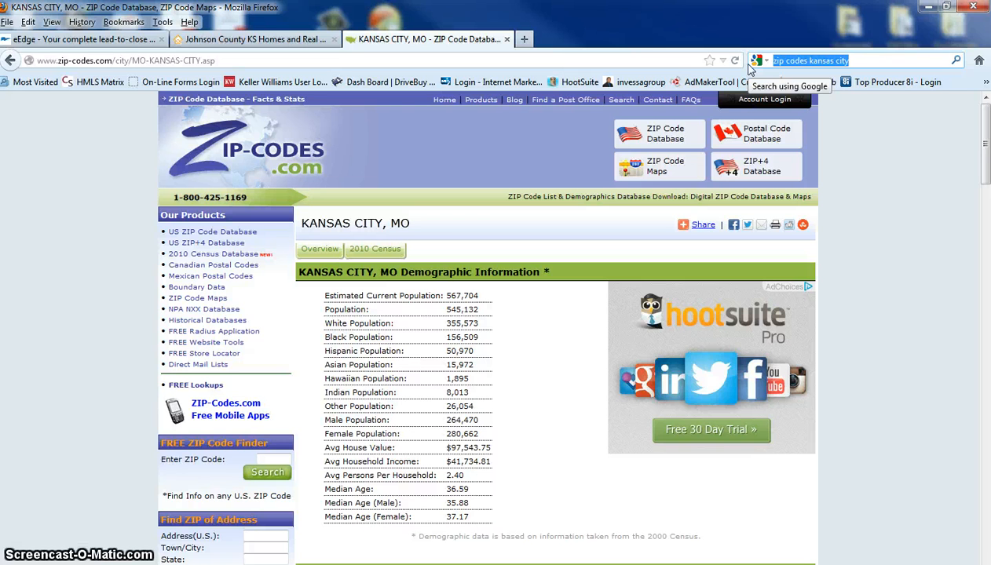
{"action": "type", "text": "overland park"}
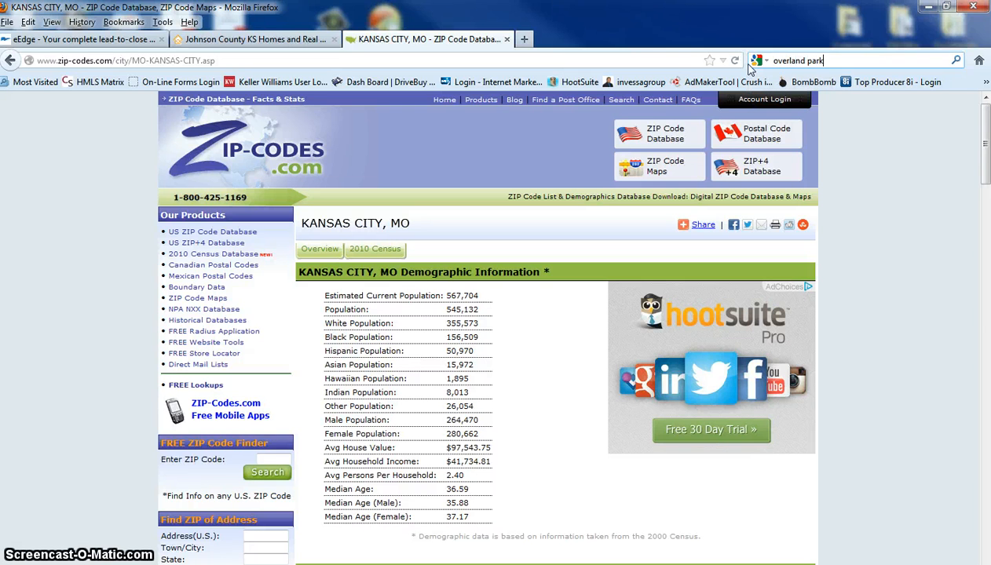
{"action": "type", "text": " kansas zi"}
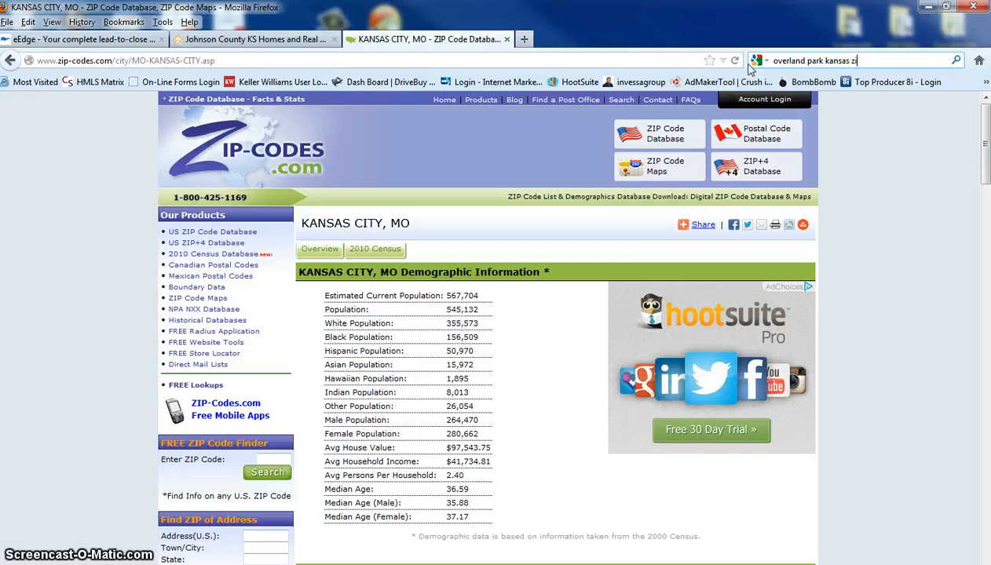
{"action": "type", "text": "s"}
{"action": "key", "text": "Return"}
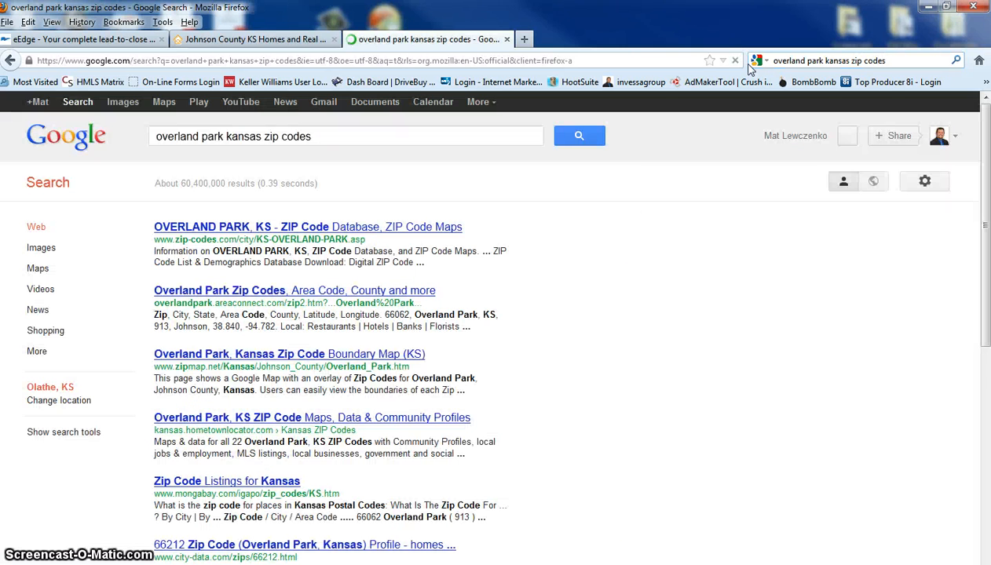
Open the zip-codes.com result for Overland Park, KS and examine the list of ZIP codes it covers
{"action": "left_click", "coordinate": [274, 226]}
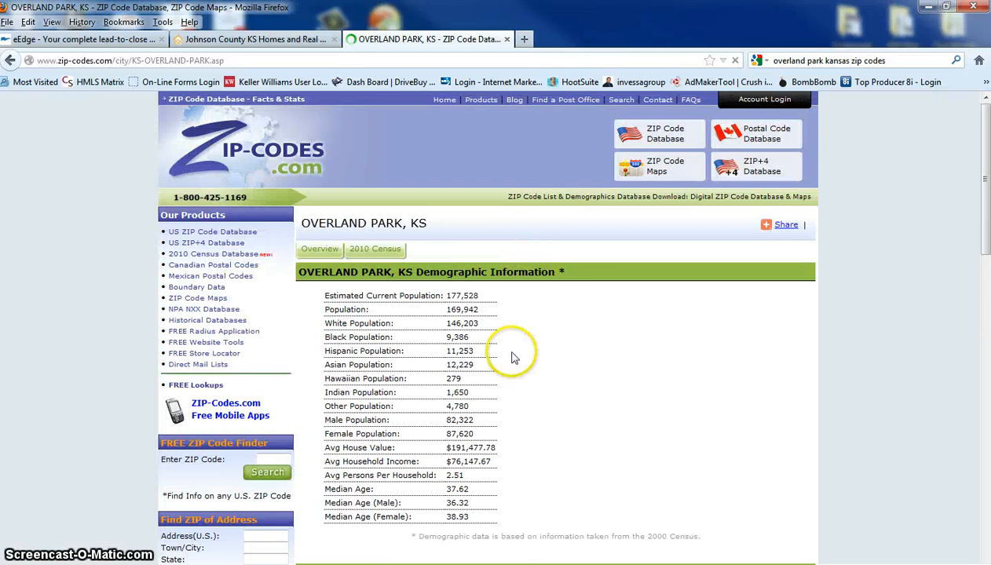
{"action": "scroll", "coordinate": [549, 310], "scroll_direction": "down", "scroll_amount": 6}
{"action": "scroll", "coordinate": [571, 317], "scroll_direction": "down", "scroll_amount": 1}
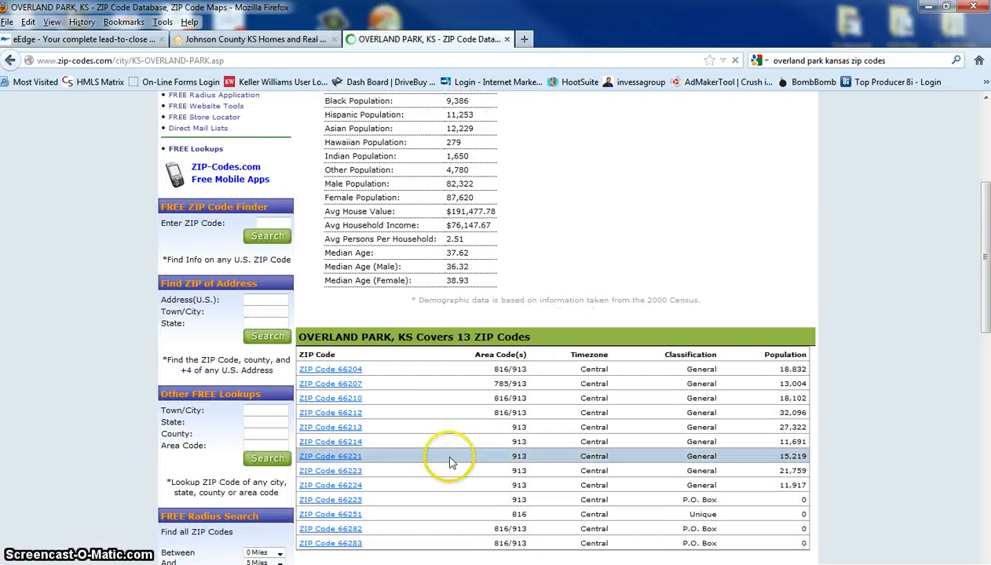
{"action": "scroll", "coordinate": [451, 463], "scroll_direction": "down", "scroll_amount": 3}
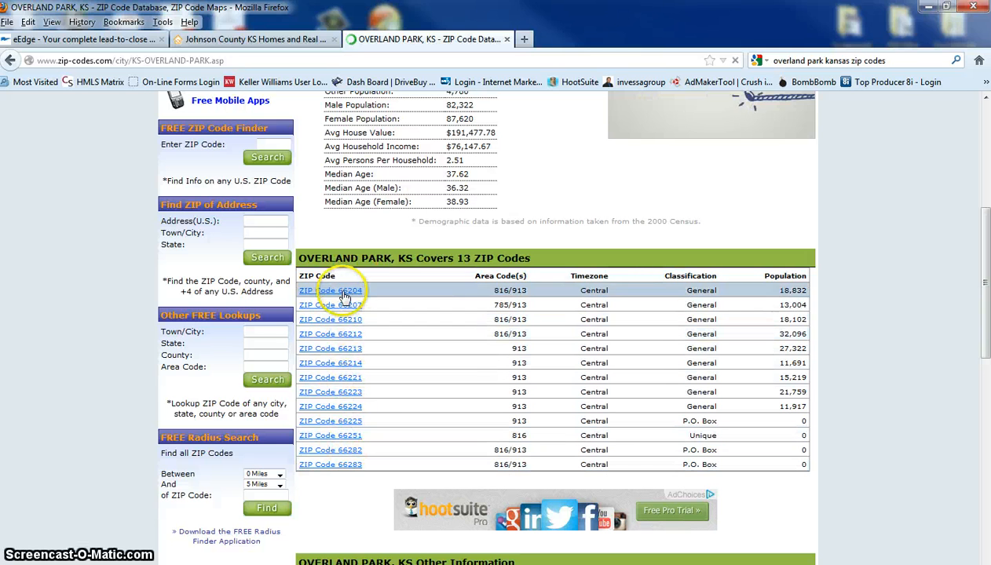
Return to the blank Add Community form in the eEdge admin and review its name, ZIP code and descriptive content fields
{"action": "left_click", "coordinate": [277, 41]}
{"action": "left_click", "coordinate": [107, 39]}
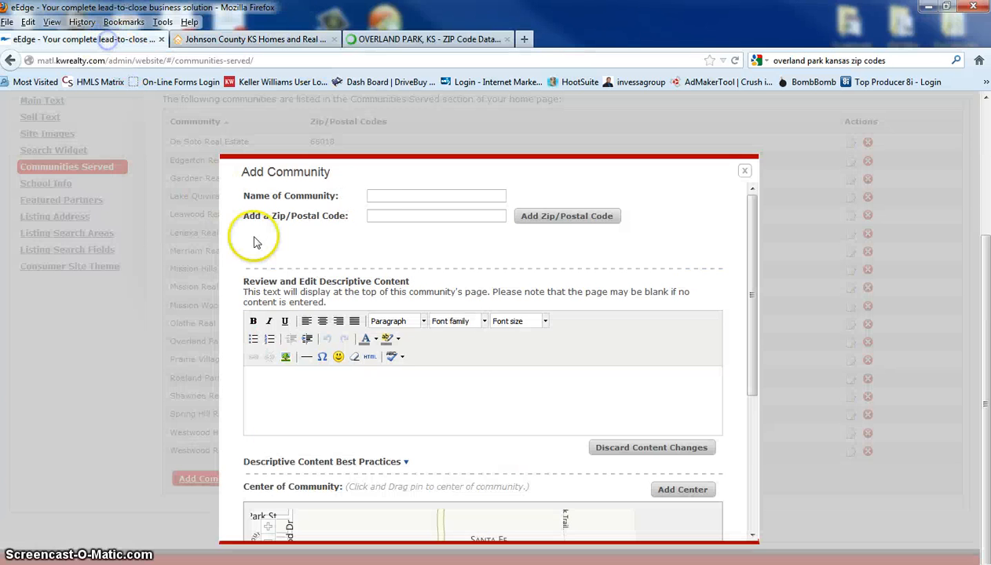
{"action": "scroll", "coordinate": [363, 422], "scroll_direction": "down", "scroll_amount": 4}
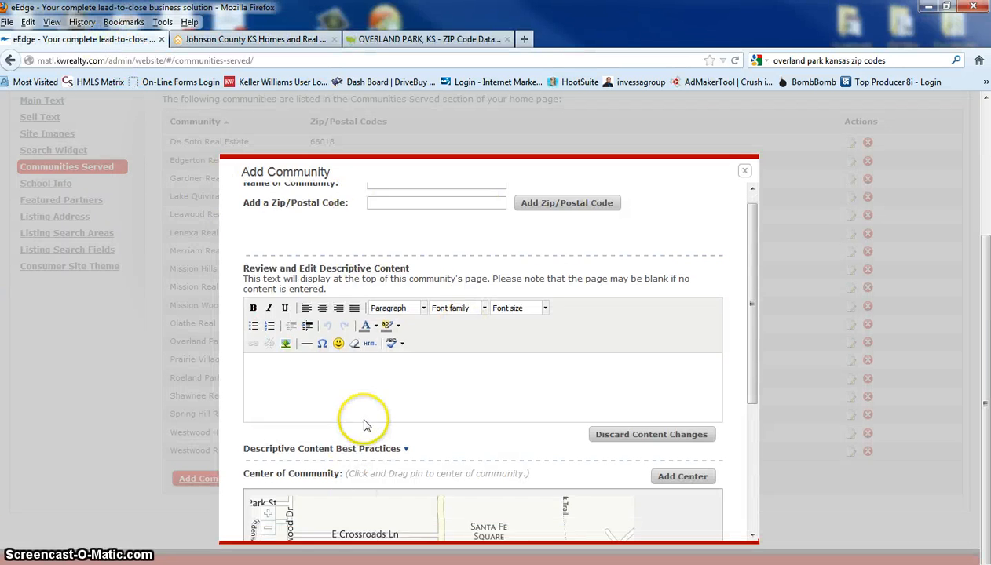
{"action": "scroll", "coordinate": [416, 308], "scroll_direction": "up", "scroll_amount": 4}
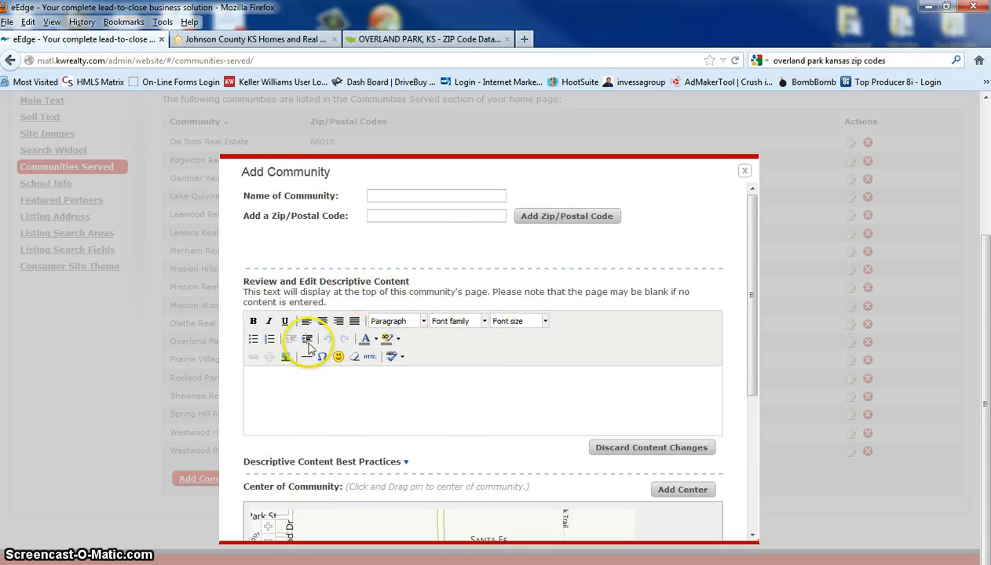
View the Edgerton Real Estate community description on the public website, and close the Overland Park ZIP code page
{"action": "left_click", "coordinate": [262, 39]}
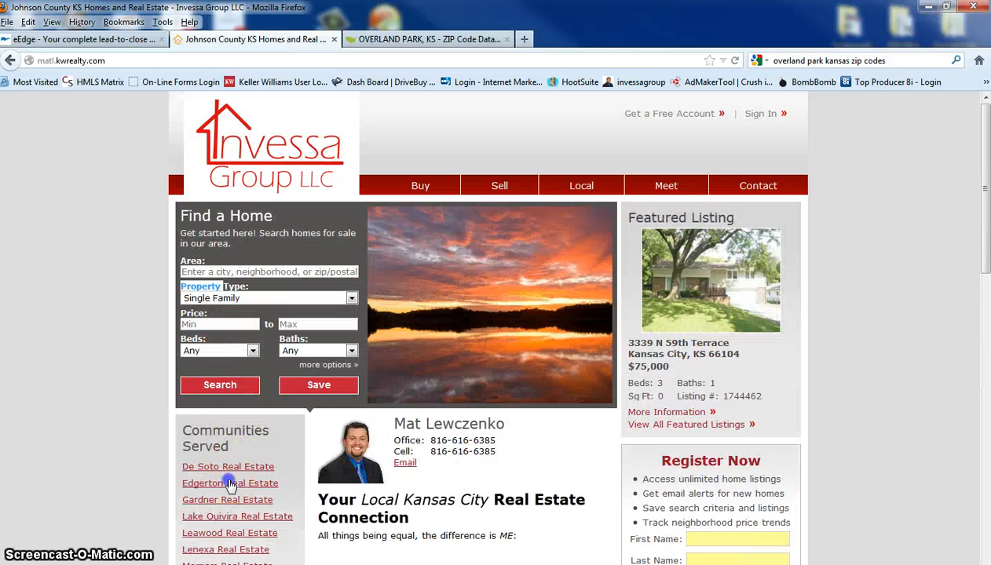
{"action": "left_click", "coordinate": [230, 485]}
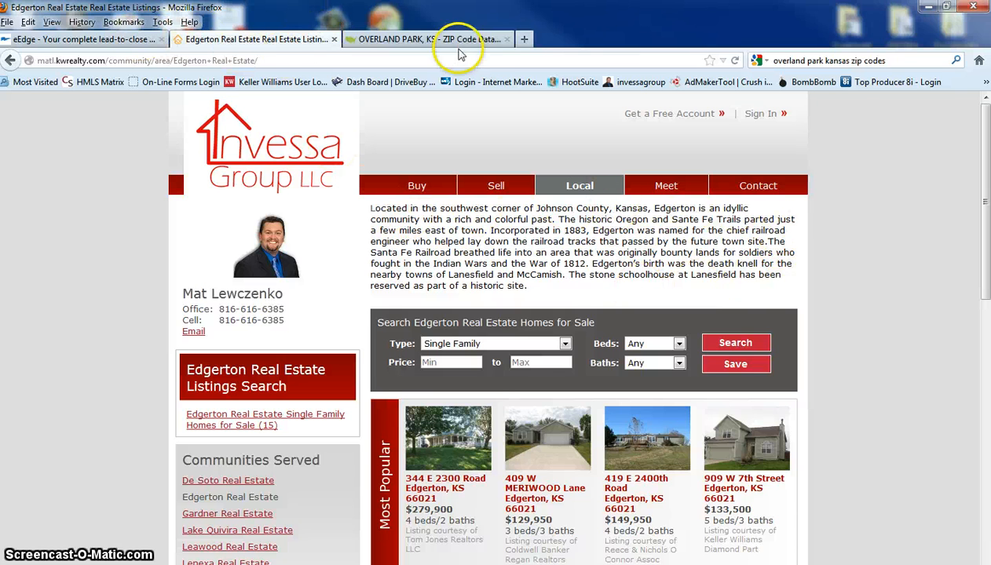
{"action": "left_click", "coordinate": [506, 39]}
Review the Add Community form's descriptive content editor, Center of Community map and Community Info URL field
{"action": "left_click", "coordinate": [138, 40]}
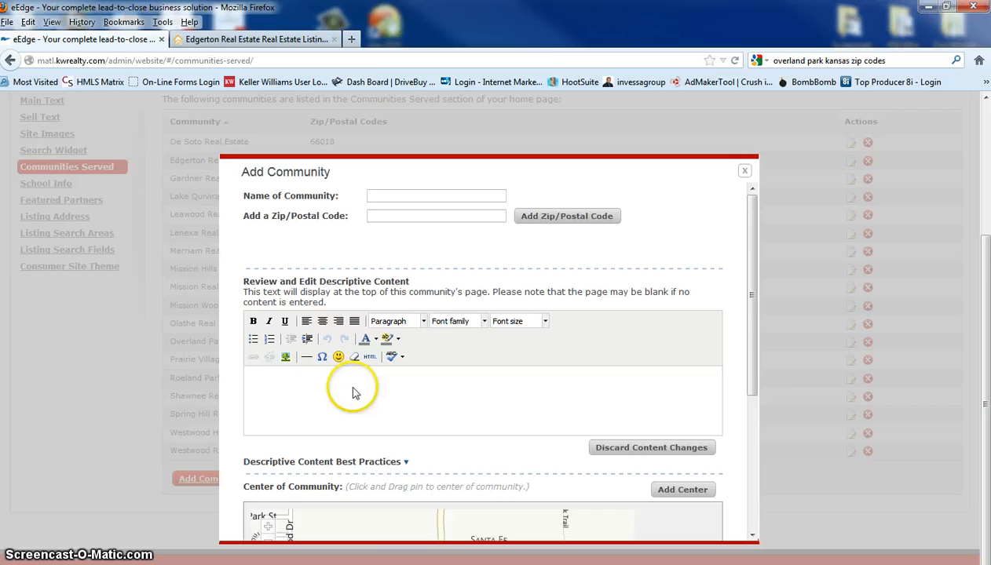
{"action": "scroll", "coordinate": [453, 381], "scroll_direction": "down", "scroll_amount": 2}
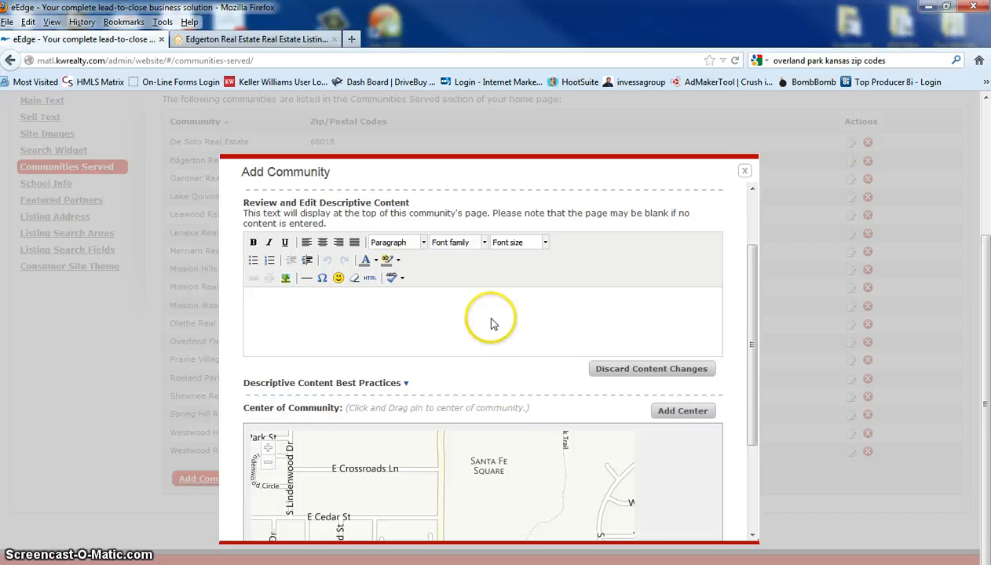
{"action": "scroll", "coordinate": [490, 322], "scroll_direction": "down", "scroll_amount": 5}
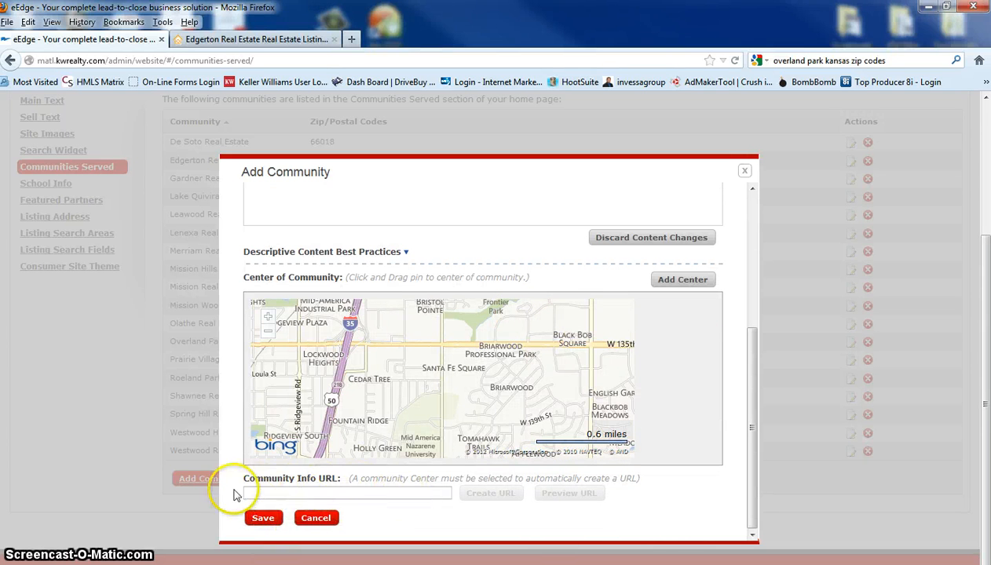
Review the public Edgerton Real Estate page's home search, featured listings and Communities Served links
{"action": "left_click", "coordinate": [259, 40]}
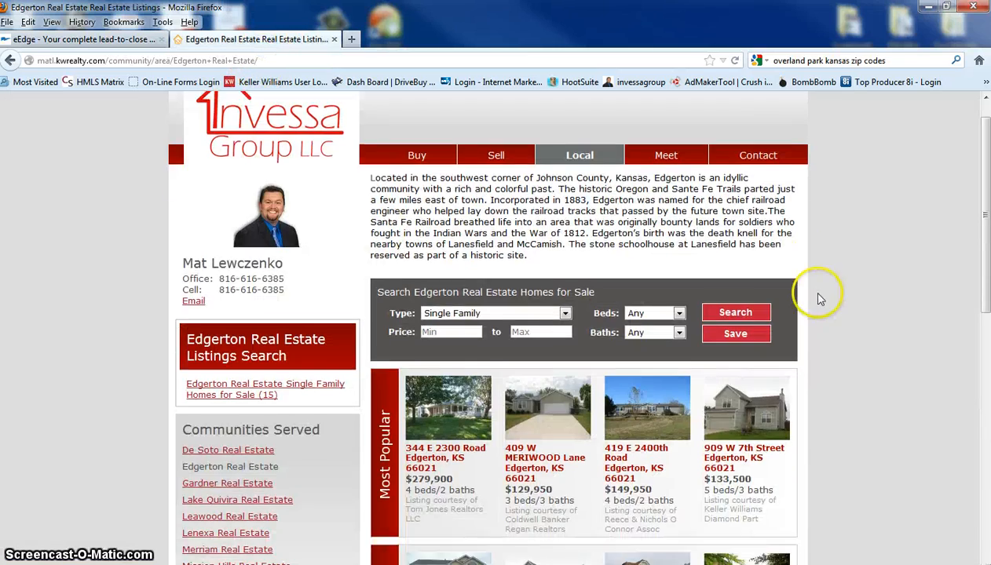
{"action": "scroll", "coordinate": [867, 293], "scroll_direction": "down", "scroll_amount": 5}
{"action": "scroll", "coordinate": [866, 290], "scroll_direction": "down", "scroll_amount": 3}
{"action": "scroll", "coordinate": [859, 274], "scroll_direction": "up", "scroll_amount": 6}
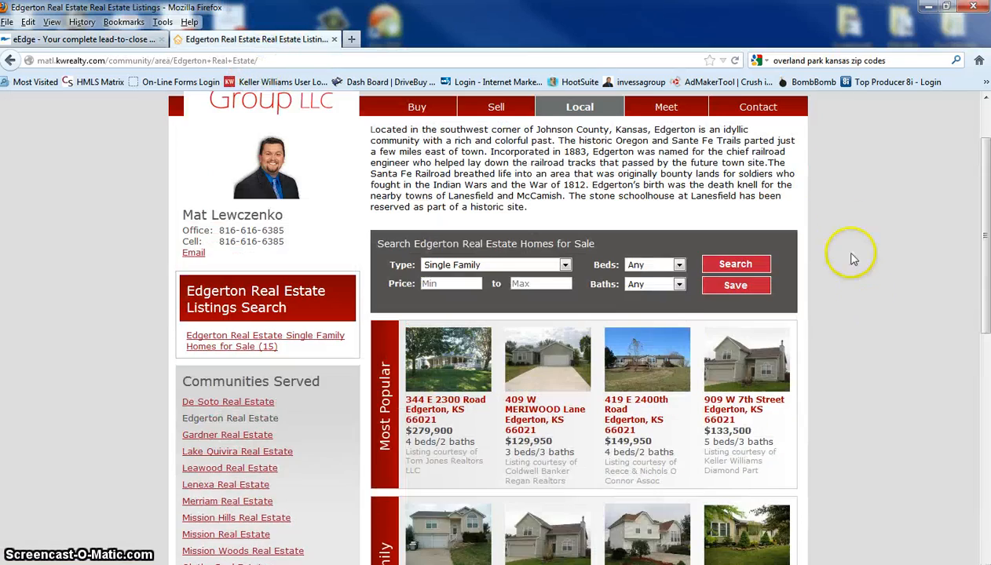
{"action": "scroll", "coordinate": [867, 233], "scroll_direction": "up", "scroll_amount": 2}
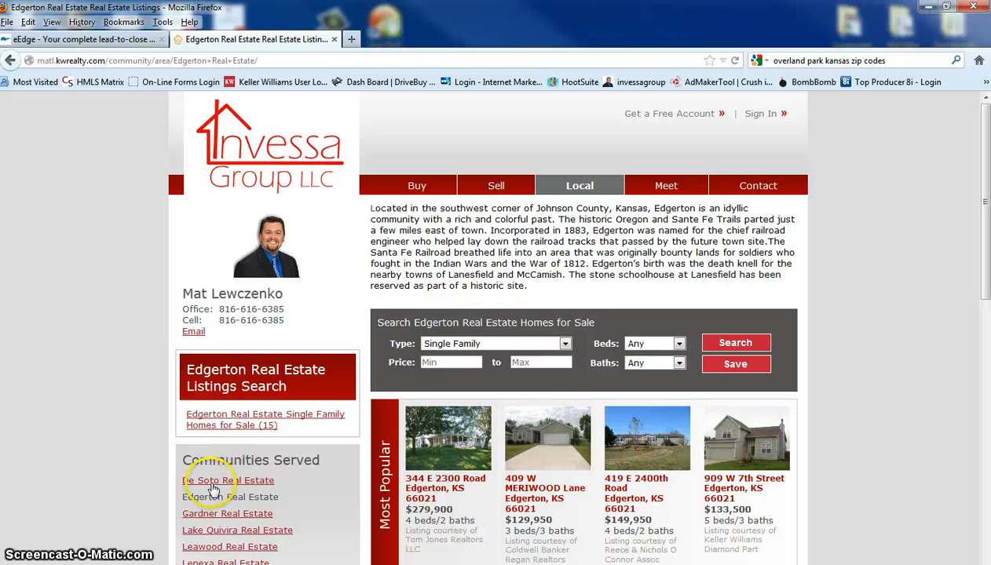
{"action": "scroll", "coordinate": [856, 251], "scroll_direction": "down", "scroll_amount": 5}
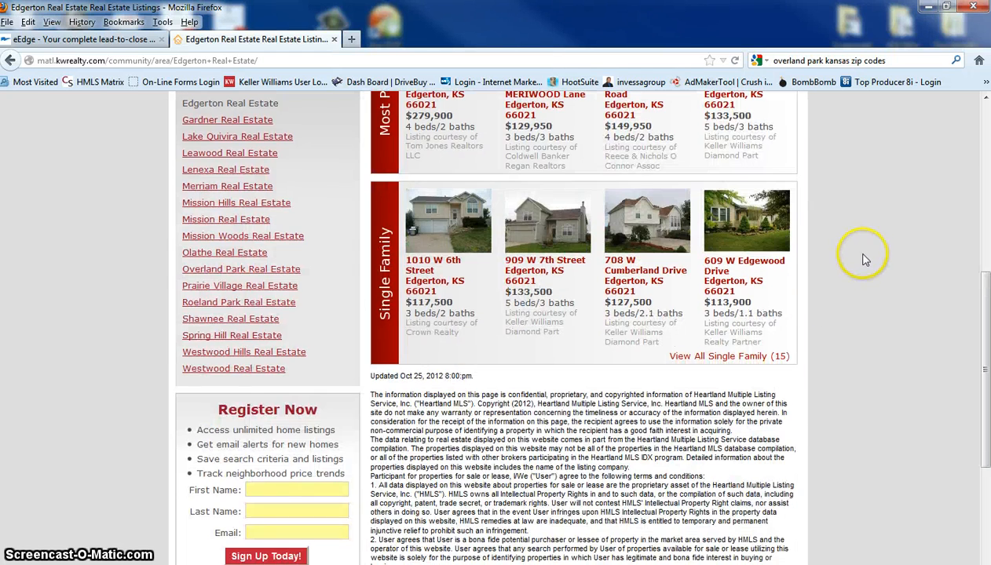
{"action": "scroll", "coordinate": [569, 353], "scroll_direction": "up", "scroll_amount": 5}
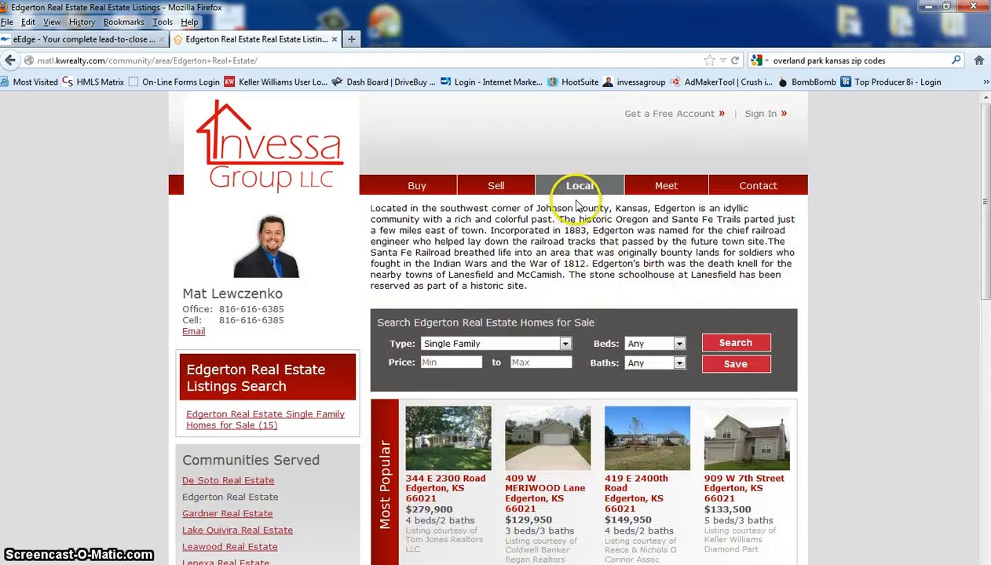
Open the public Local info page, view the city website linked from Roeland Park Real Estate, and close it
{"action": "left_click", "coordinate": [582, 188]}
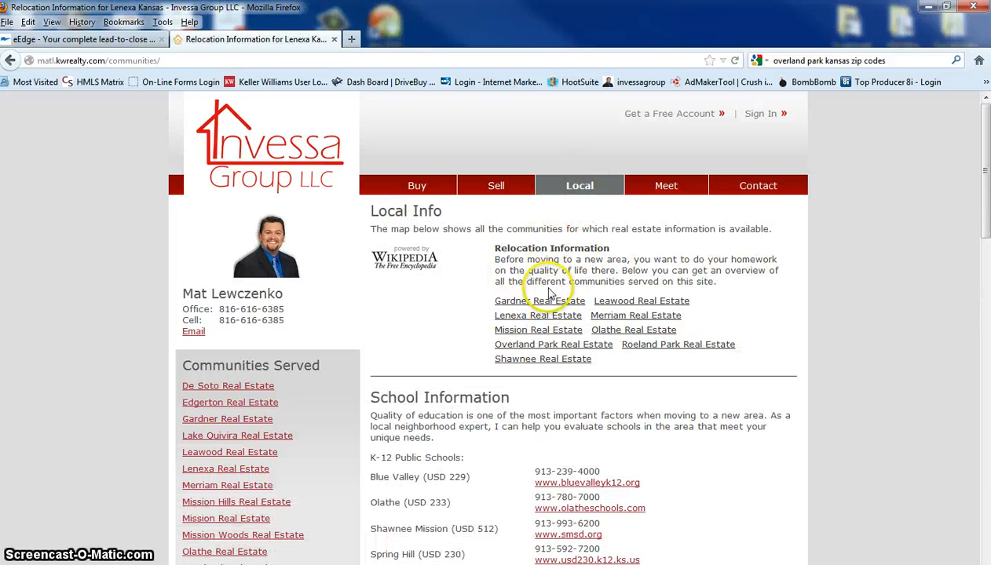
{"action": "left_click", "coordinate": [679, 346]}
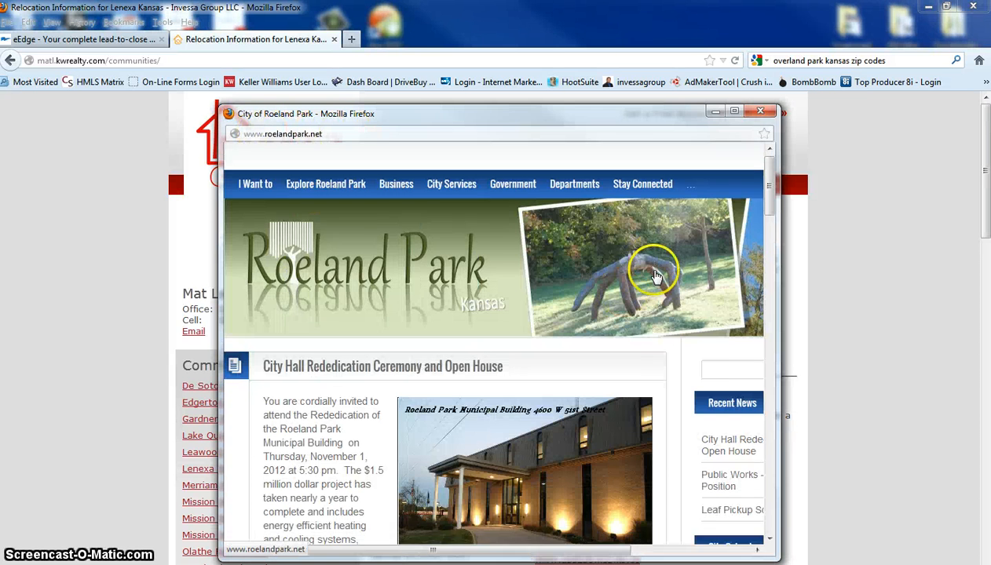
{"action": "scroll", "coordinate": [651, 283], "scroll_direction": "down", "scroll_amount": 5}
{"action": "scroll", "coordinate": [651, 290], "scroll_direction": "up", "scroll_amount": 5}
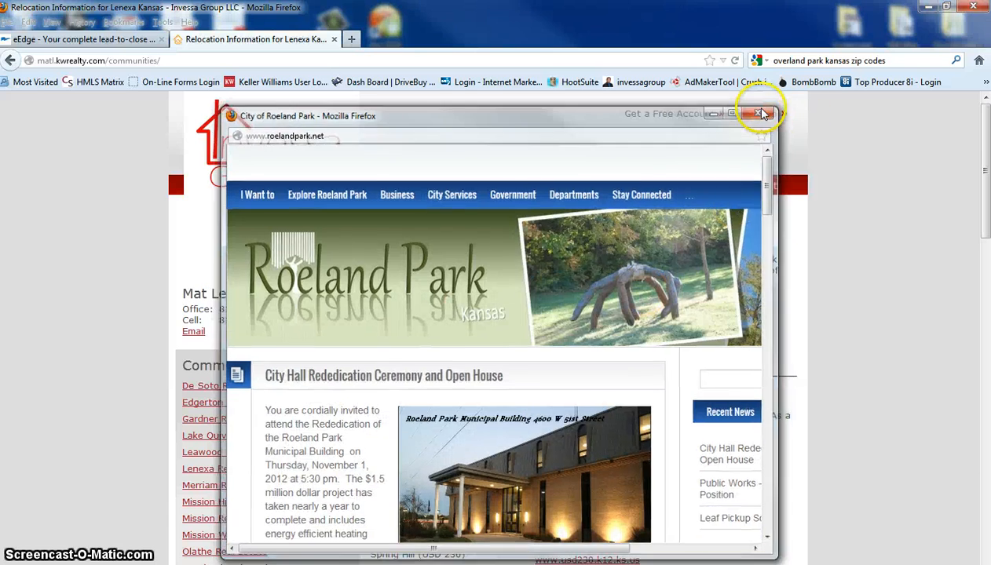
{"action": "left_click", "coordinate": [759, 111]}
Close the Add Community form in the admin without saving, and review the School Info text for the Community page
{"action": "left_click", "coordinate": [102, 38]}
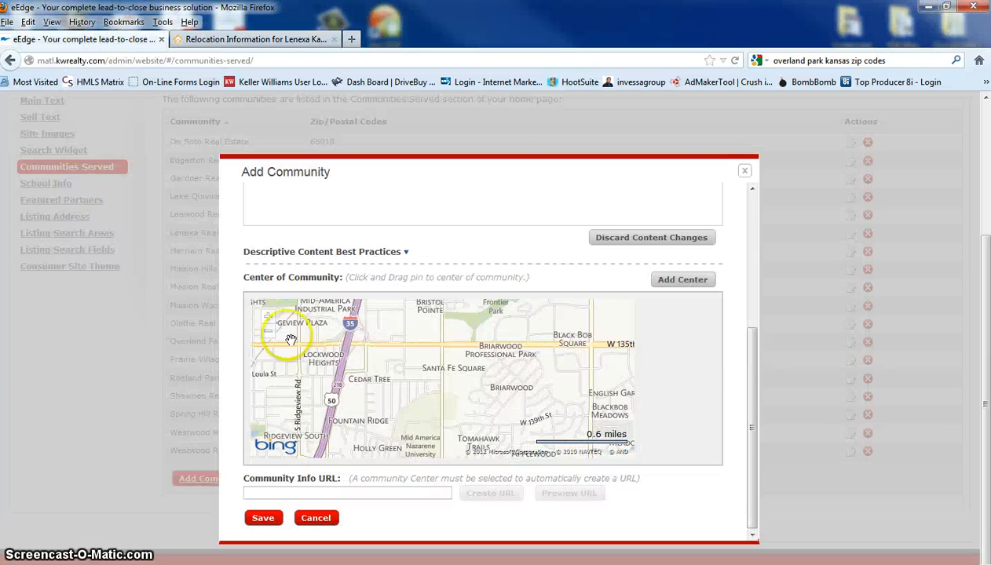
{"action": "left_click", "coordinate": [744, 172]}
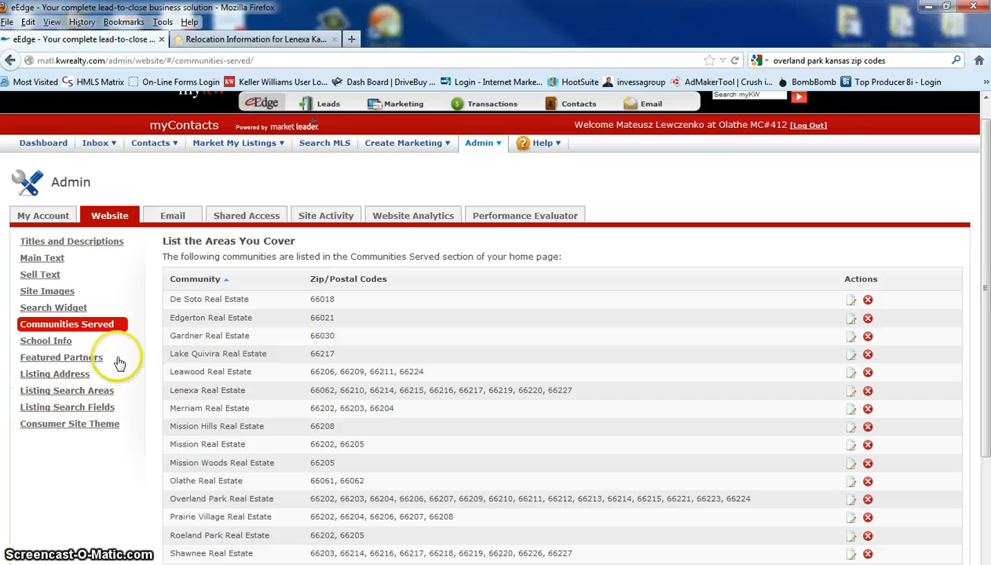
{"action": "left_click", "coordinate": [48, 342]}
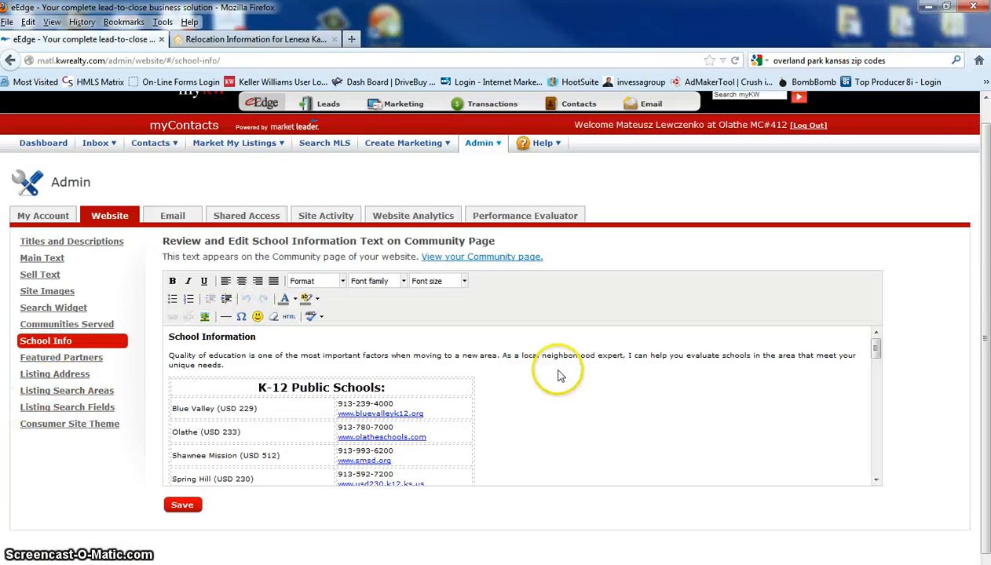
{"action": "scroll", "coordinate": [531, 393], "scroll_direction": "down", "scroll_amount": 15}
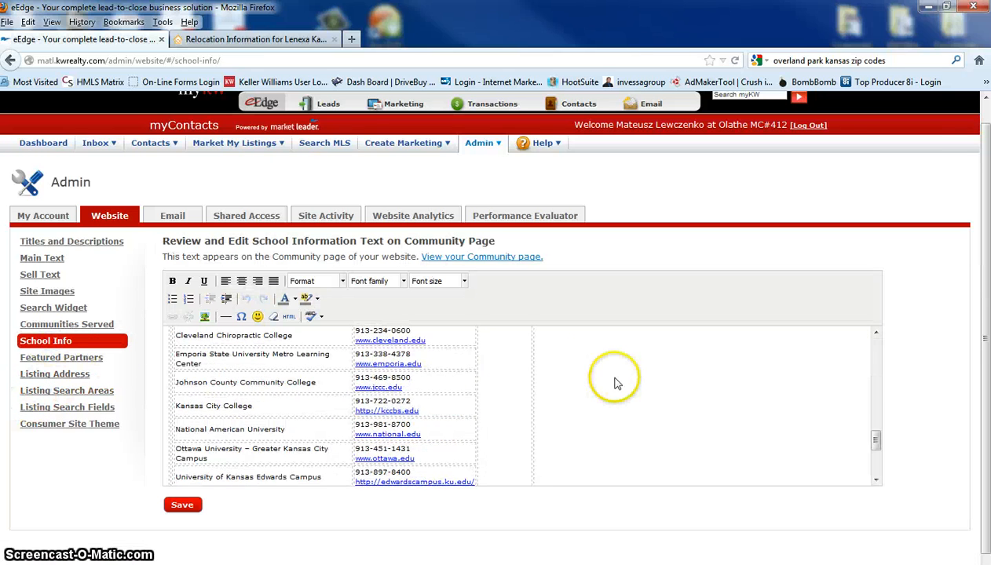
Review the Featured Partners, Listing Address and Listing Search Areas settings of the website
{"action": "left_click", "coordinate": [44, 361]}
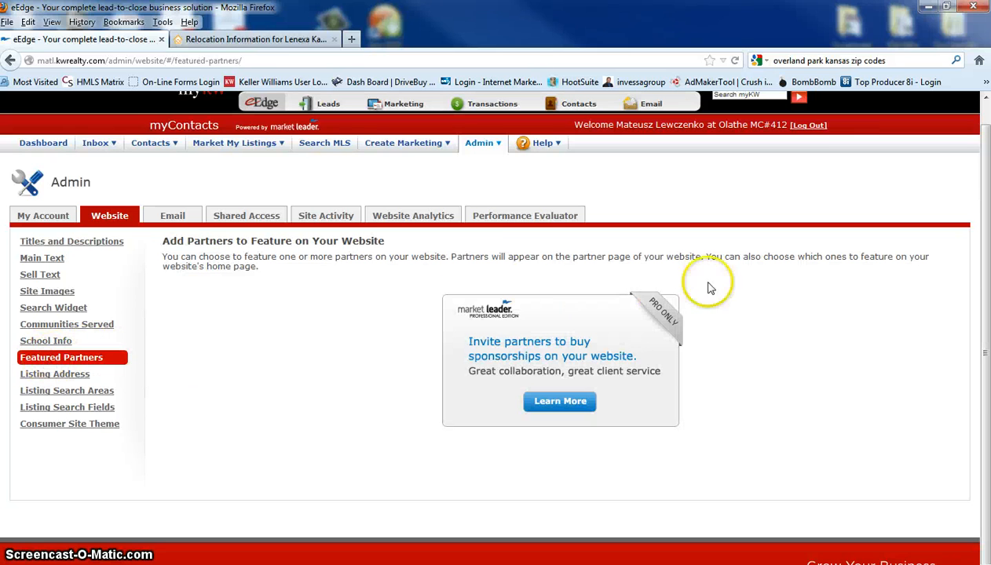
{"action": "left_click", "coordinate": [61, 376]}
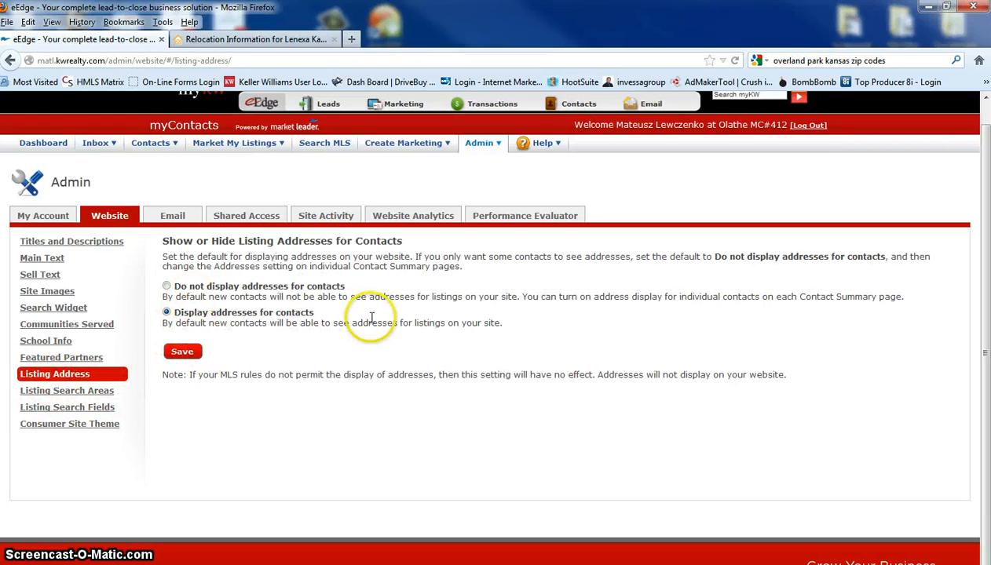
{"action": "left_click", "coordinate": [49, 391]}
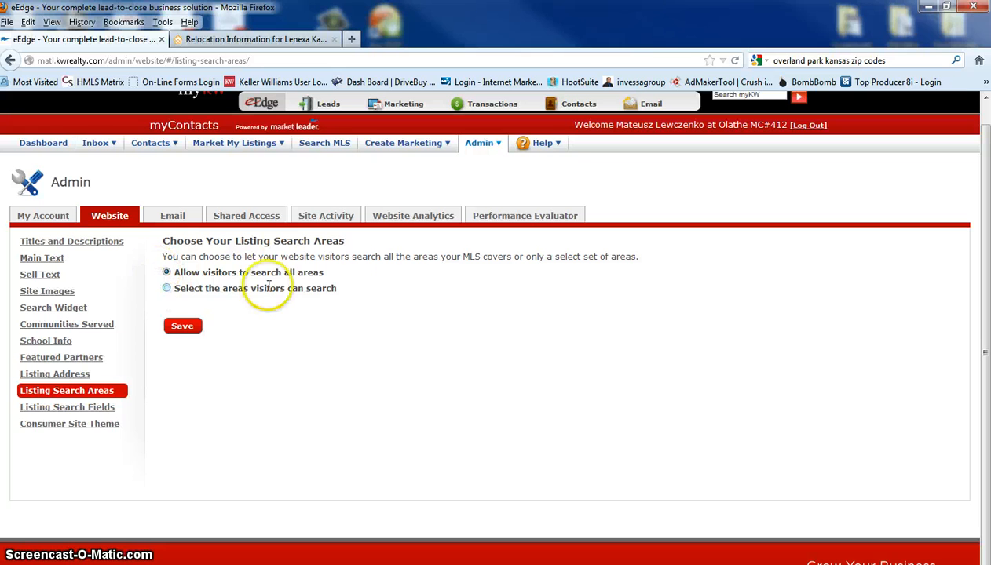
Compare the Listing Search Fields options with the public Find a Home search form, and view the Consumer Site Theme settings
{"action": "left_click", "coordinate": [67, 406]}
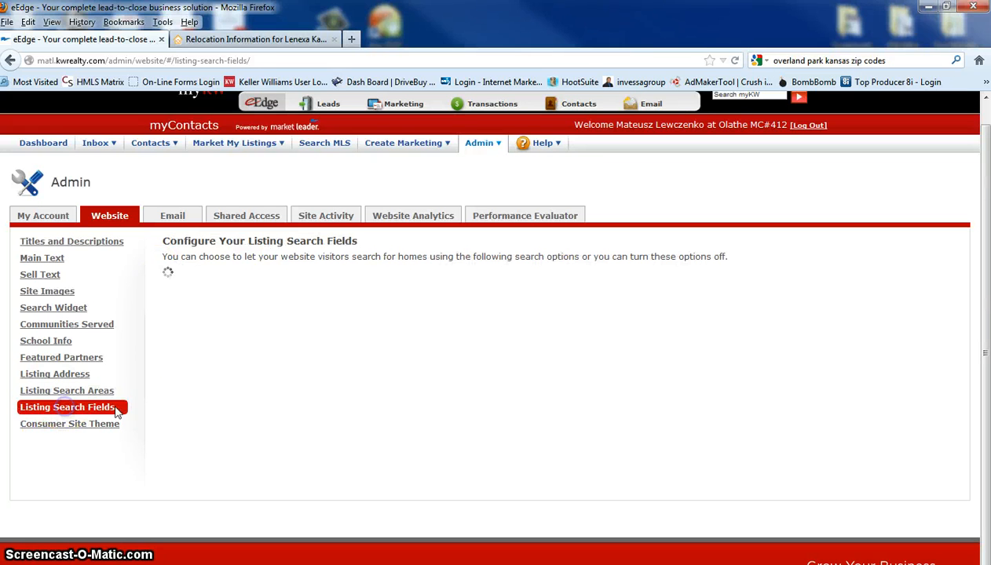
{"action": "left_click", "coordinate": [254, 43]}
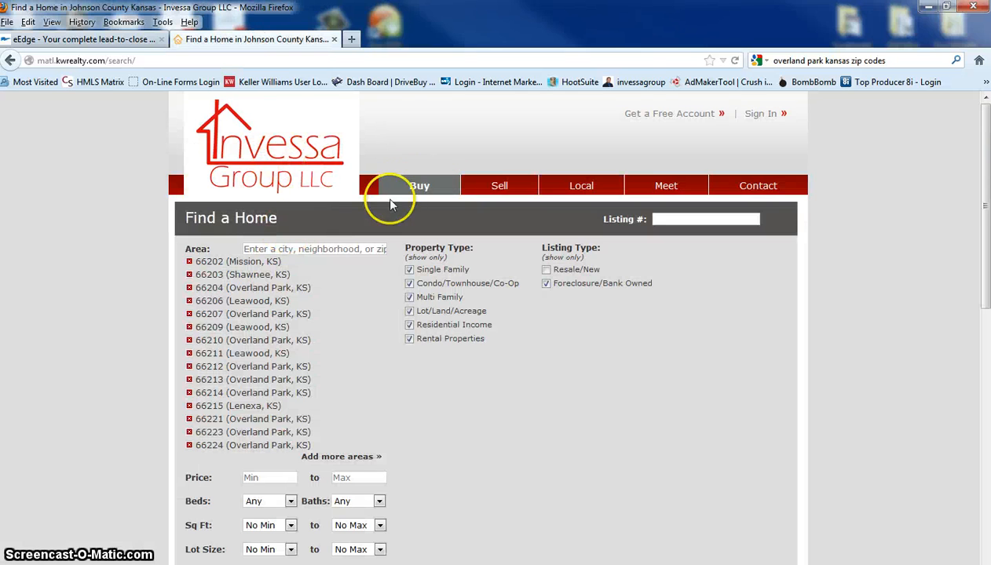
{"action": "scroll", "coordinate": [357, 416], "scroll_direction": "down", "scroll_amount": 2}
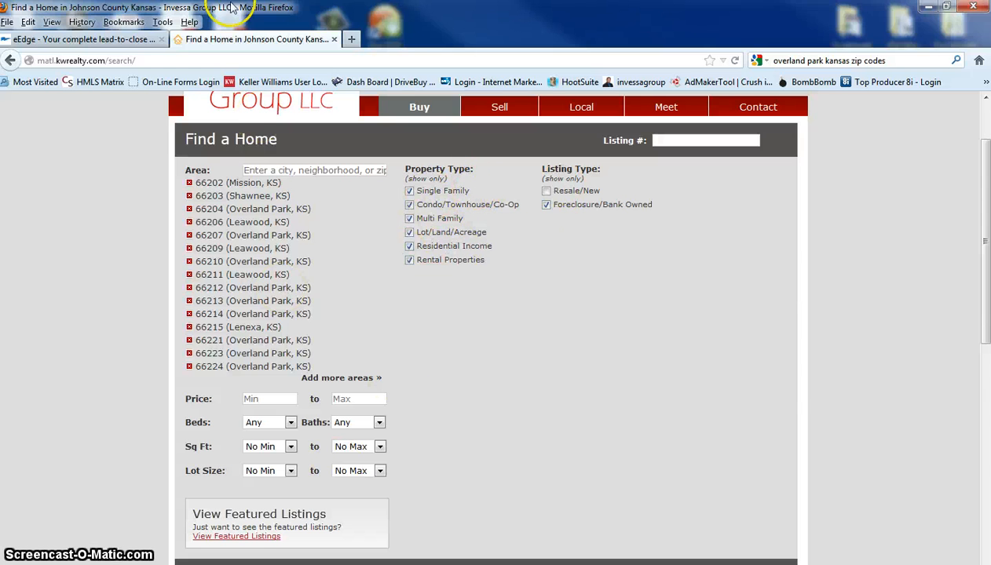
{"action": "left_click", "coordinate": [47, 39]}
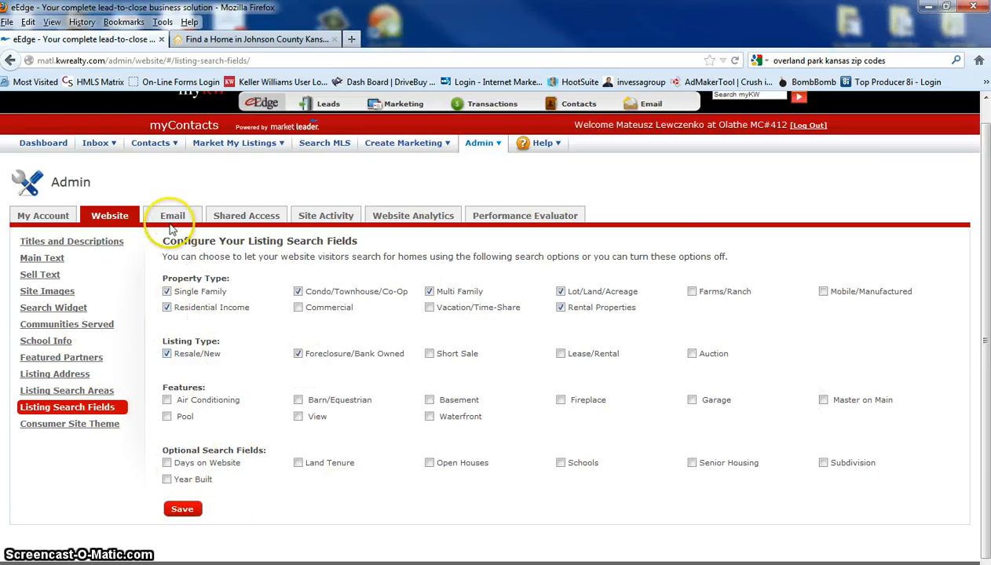
{"action": "left_click", "coordinate": [80, 425]}
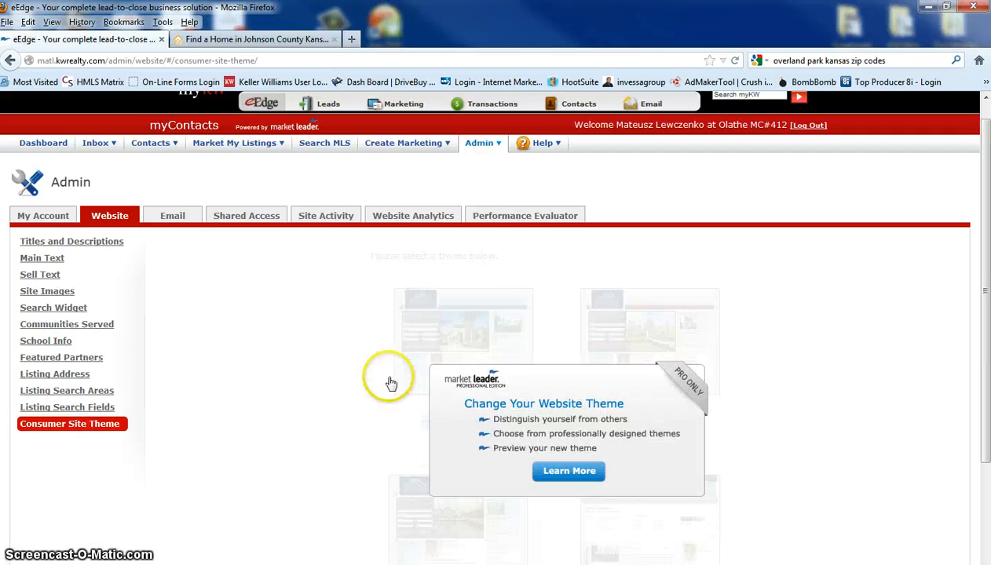
Review the email settings for the Listing Alert Campaign messages, Message Templates and Email Signature
{"action": "left_click", "coordinate": [173, 224]}
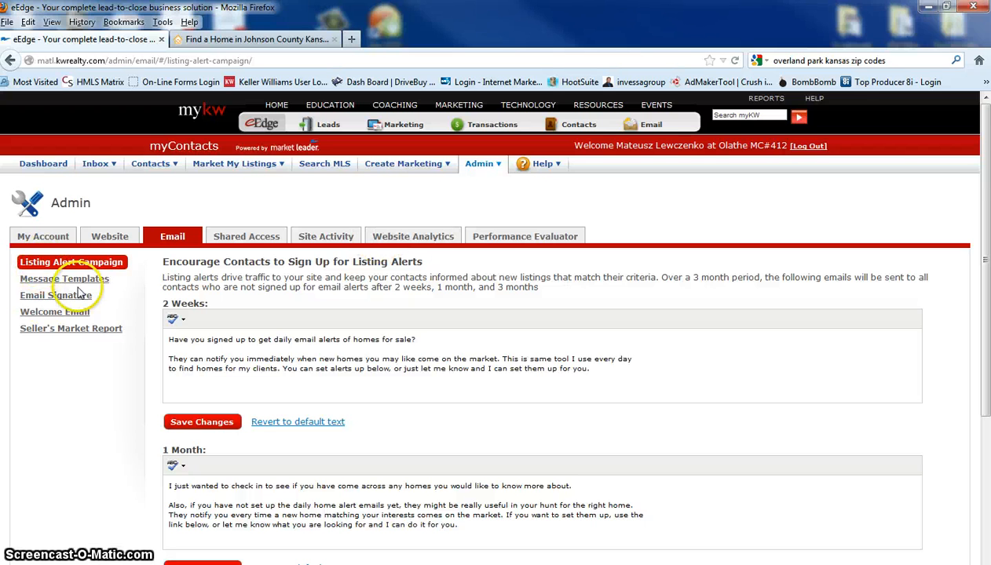
{"action": "scroll", "coordinate": [670, 347], "scroll_direction": "down", "scroll_amount": 3}
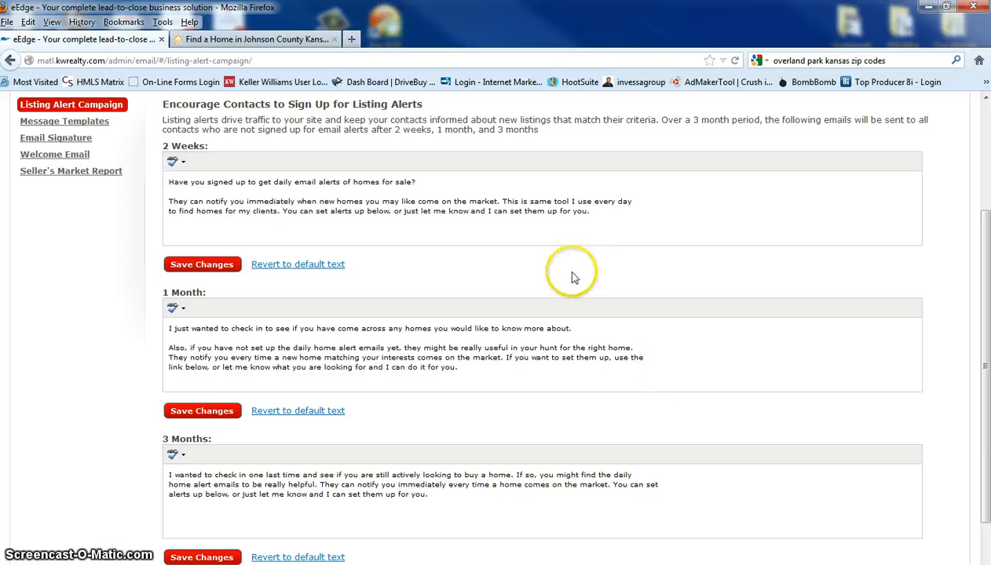
{"action": "scroll", "coordinate": [563, 273], "scroll_direction": "up", "scroll_amount": 1}
{"action": "scroll", "coordinate": [563, 272], "scroll_direction": "up", "scroll_amount": 2}
{"action": "left_click", "coordinate": [67, 197]}
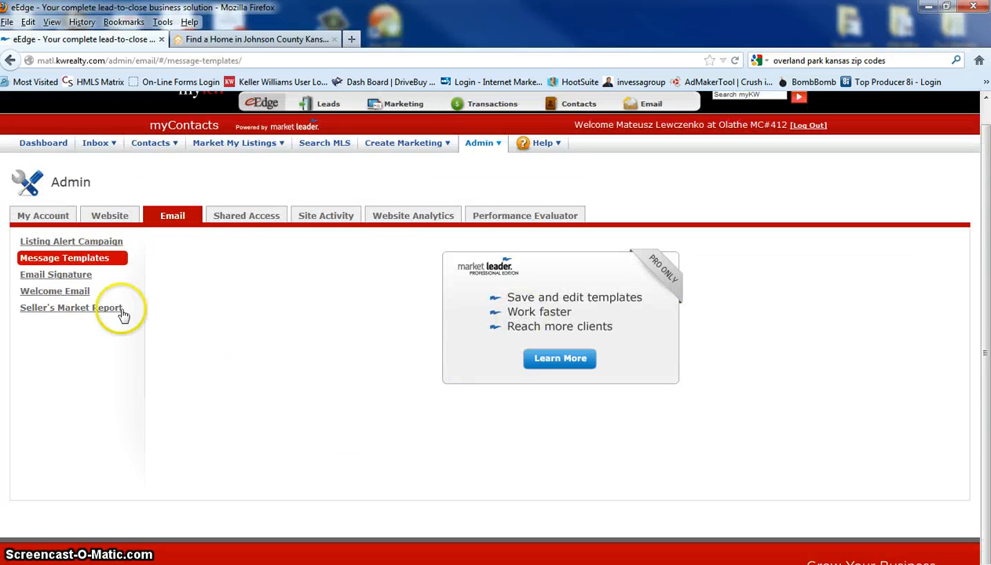
{"action": "left_click", "coordinate": [74, 276]}
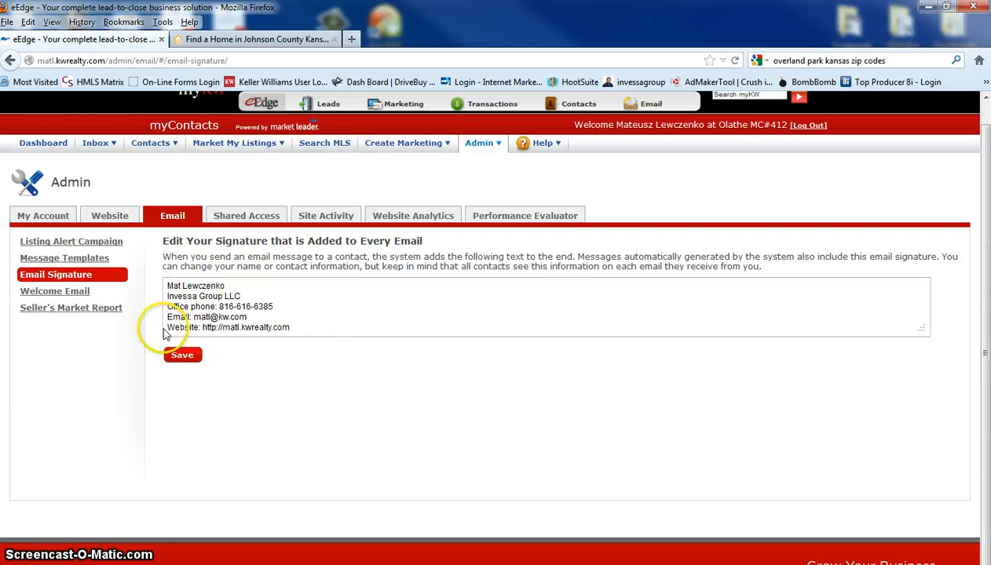
Open the Welcome Email settings and read through the Registered on Website template text
{"action": "left_click", "coordinate": [68, 295]}
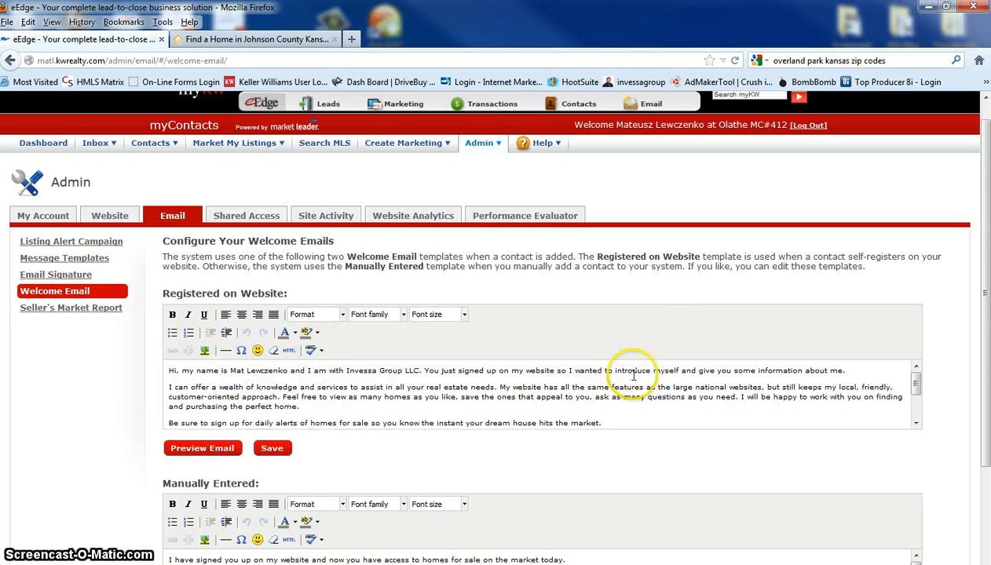
{"action": "scroll", "coordinate": [632, 375], "scroll_direction": "down", "scroll_amount": 3}
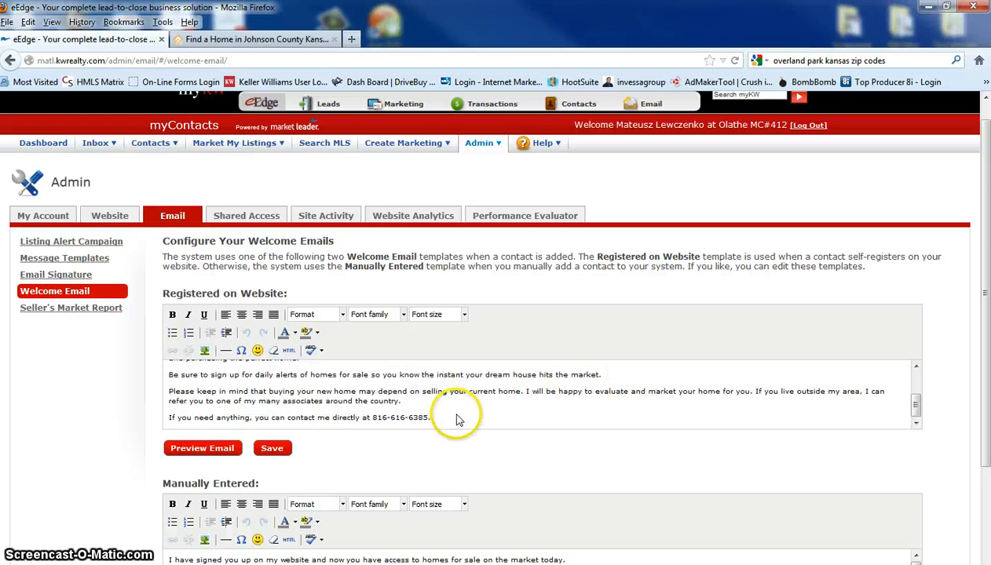
{"action": "scroll", "coordinate": [457, 420], "scroll_direction": "up", "scroll_amount": 3}
{"action": "scroll", "coordinate": [486, 405], "scroll_direction": "up", "scroll_amount": 1}
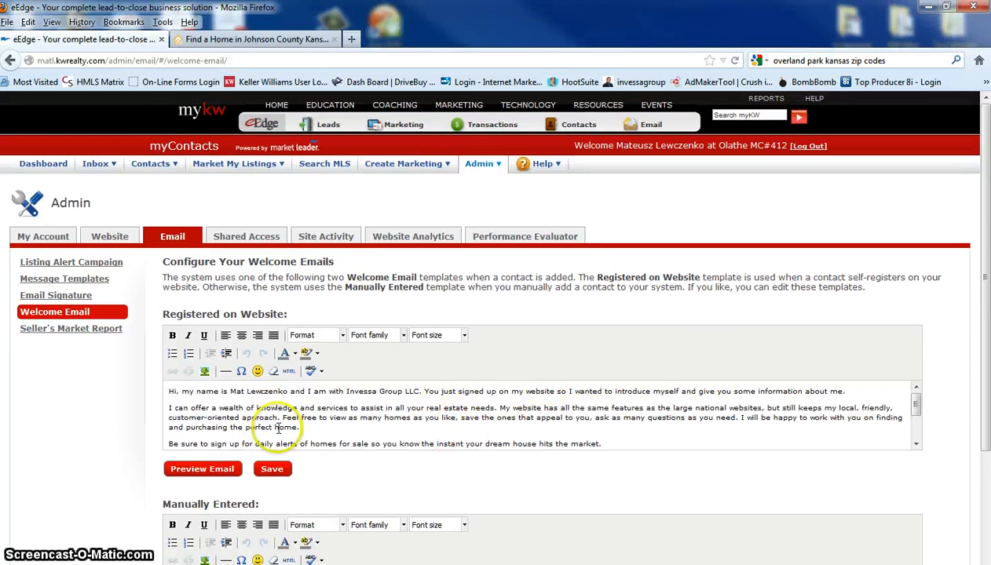
Preview the Registered on Website welcome email from greeting to signature, and close the preview
{"action": "left_click", "coordinate": [204, 471]}
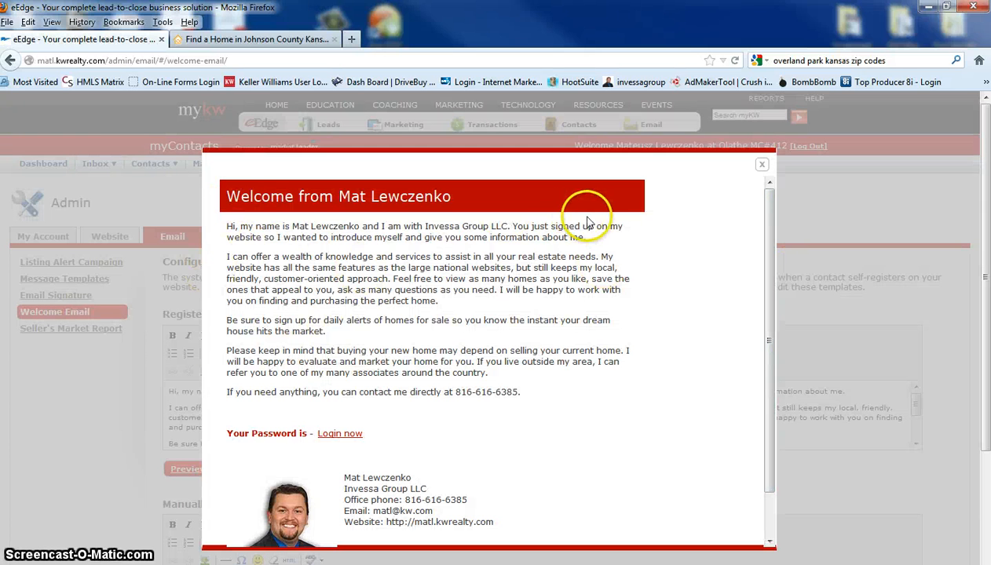
{"action": "scroll", "coordinate": [597, 226], "scroll_direction": "down", "scroll_amount": 1}
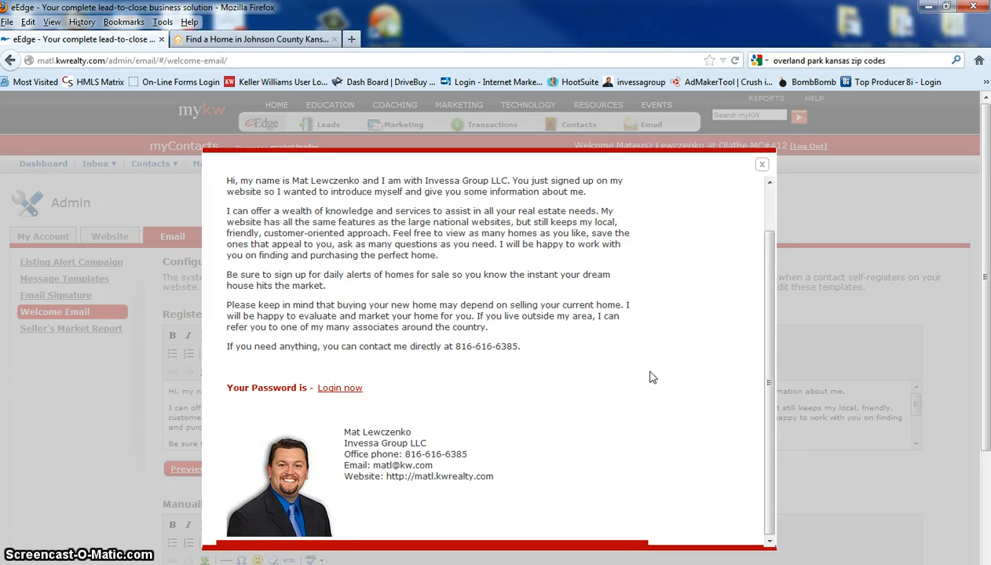
{"action": "scroll", "coordinate": [638, 338], "scroll_direction": "up", "scroll_amount": 1}
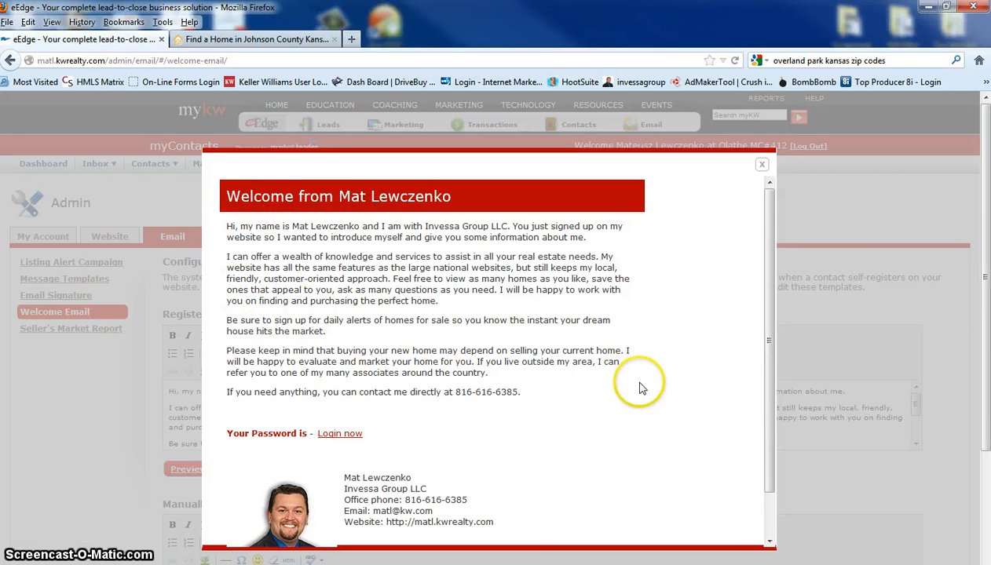
{"action": "scroll", "coordinate": [657, 378], "scroll_direction": "down", "scroll_amount": 1}
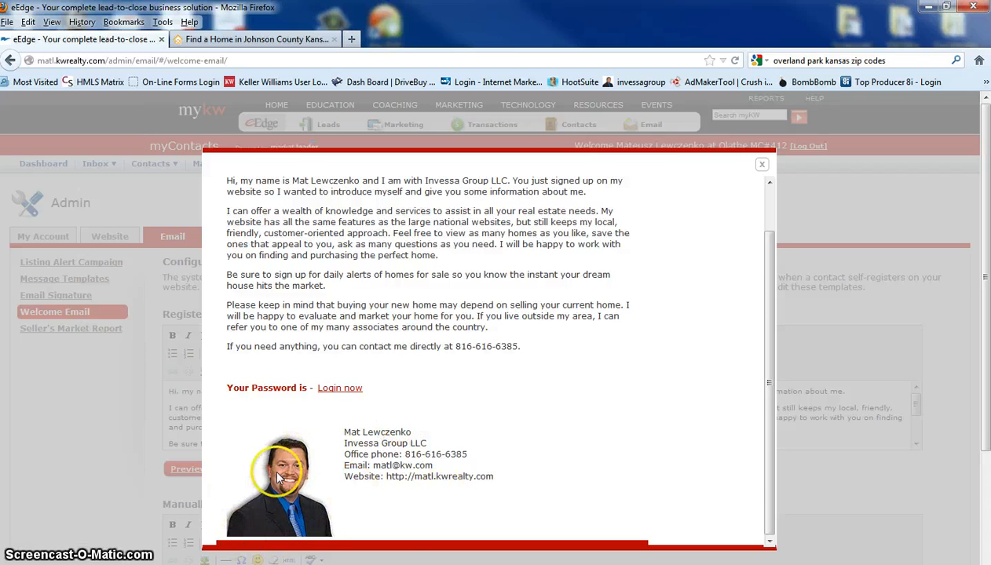
{"action": "left_click", "coordinate": [761, 164]}
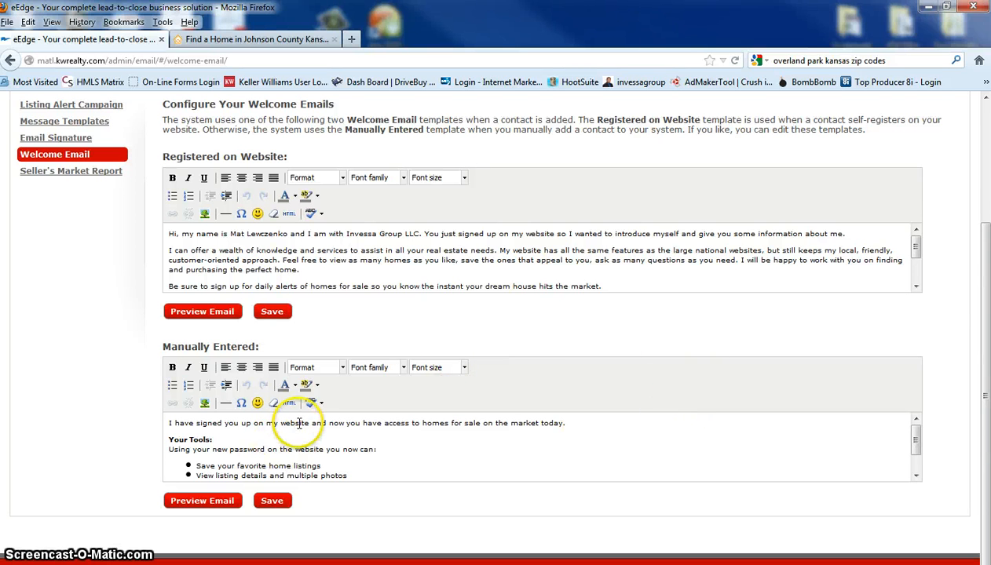
Review the Manually Entered welcome email template and the Seller's Market Report introduction text
{"action": "scroll", "coordinate": [288, 441], "scroll_direction": "down", "scroll_amount": 3}
{"action": "scroll", "coordinate": [487, 428], "scroll_direction": "up", "scroll_amount": 1}
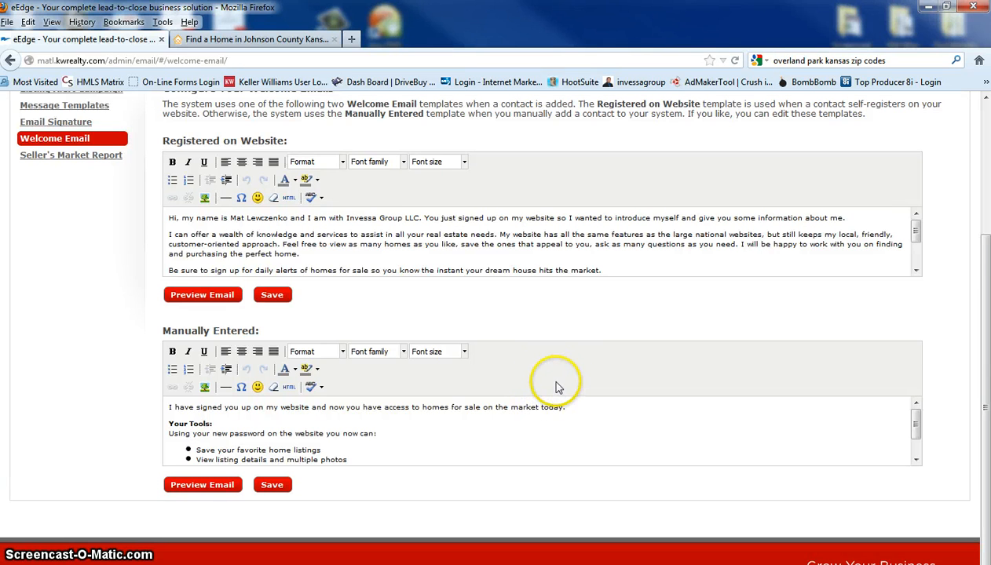
{"action": "scroll", "coordinate": [562, 381], "scroll_direction": "up", "scroll_amount": 4}
{"action": "scroll", "coordinate": [563, 381], "scroll_direction": "down", "scroll_amount": 3}
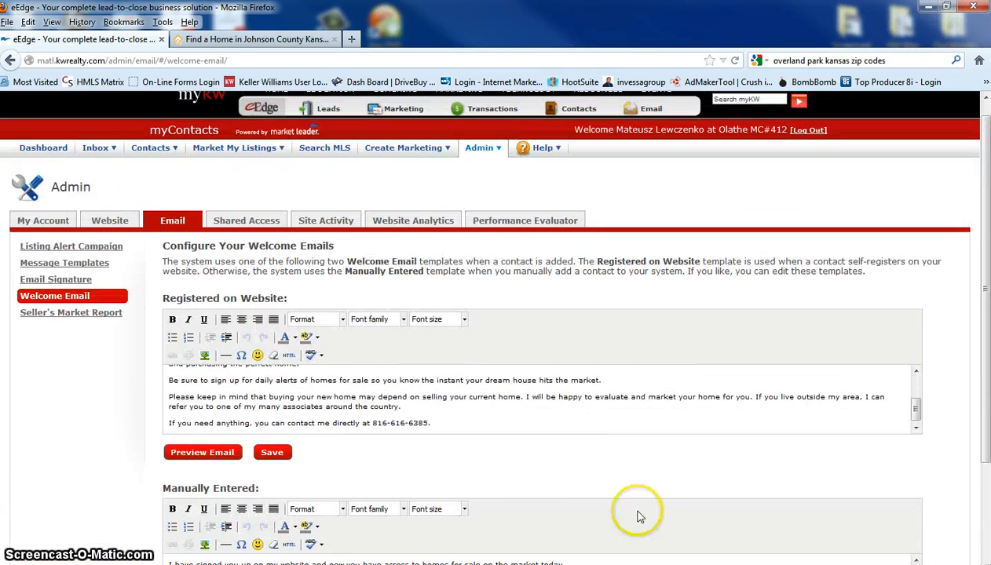
{"action": "scroll", "coordinate": [638, 516], "scroll_direction": "down", "scroll_amount": 4}
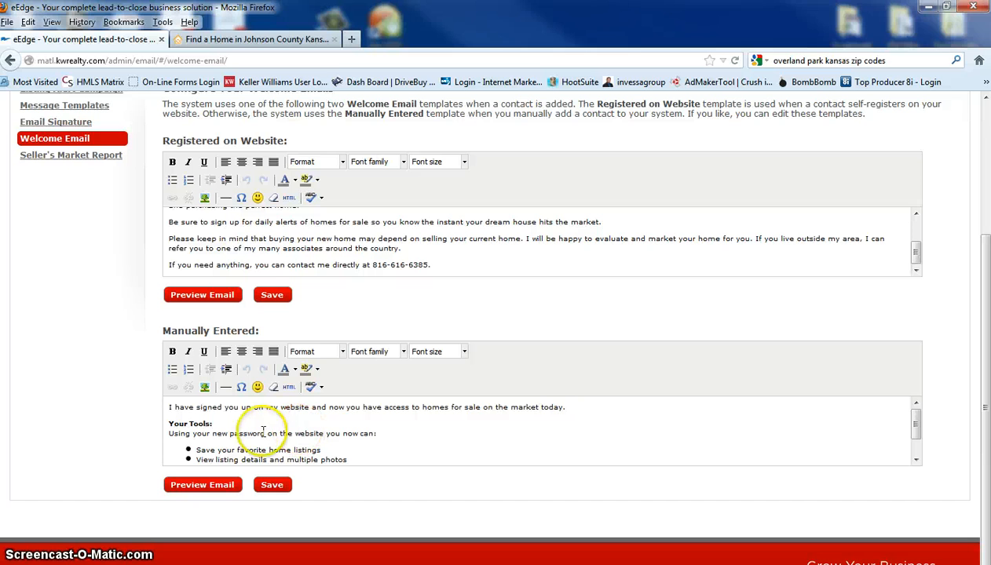
{"action": "scroll", "coordinate": [78, 236], "scroll_direction": "up", "scroll_amount": 2}
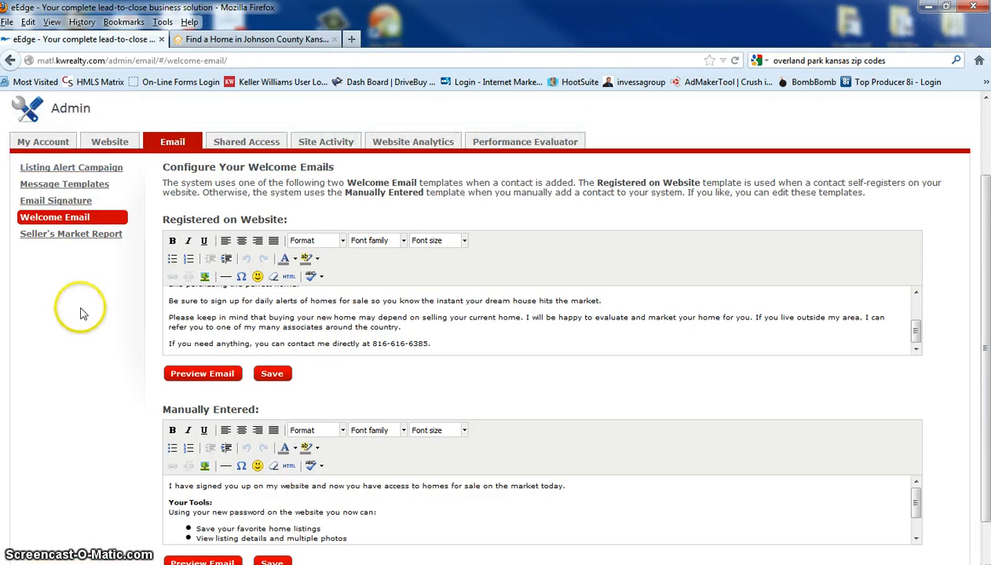
{"action": "left_click", "coordinate": [72, 233]}
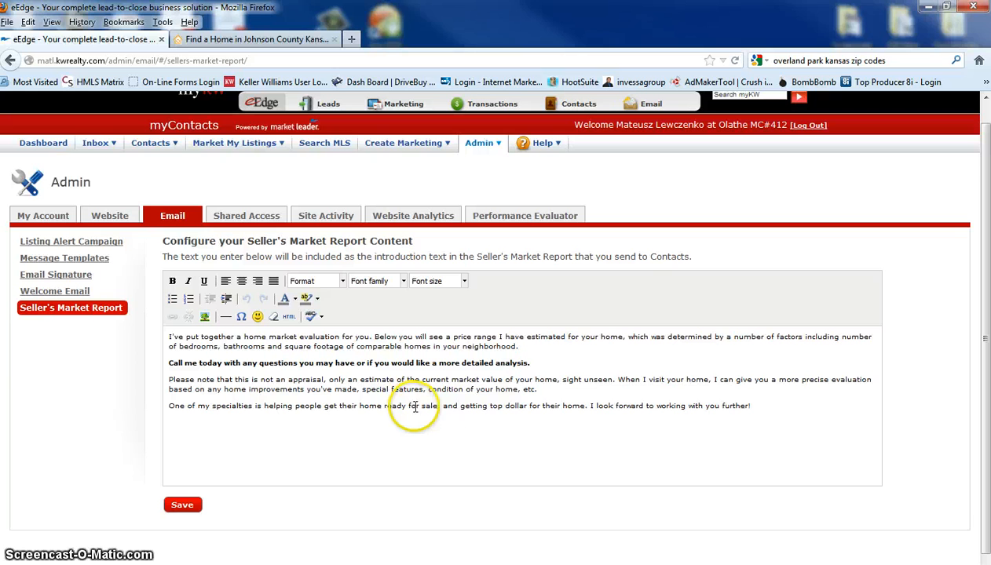
View the Shared Access settings and the Site Activity, Website Analytics and Performance Evaluator sections
{"action": "left_click", "coordinate": [244, 216]}
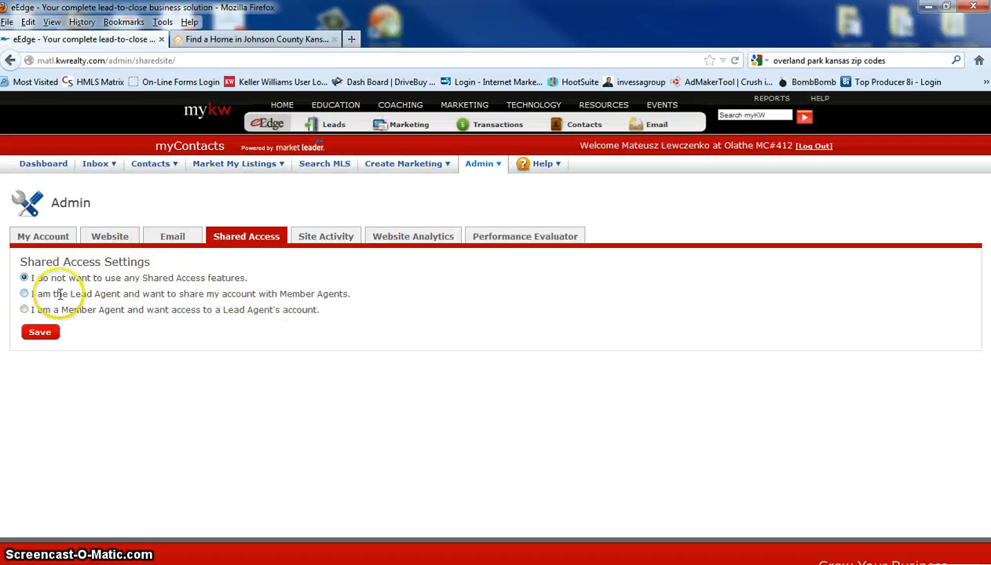
{"action": "left_click", "coordinate": [326, 239]}
{"action": "left_click", "coordinate": [408, 239]}
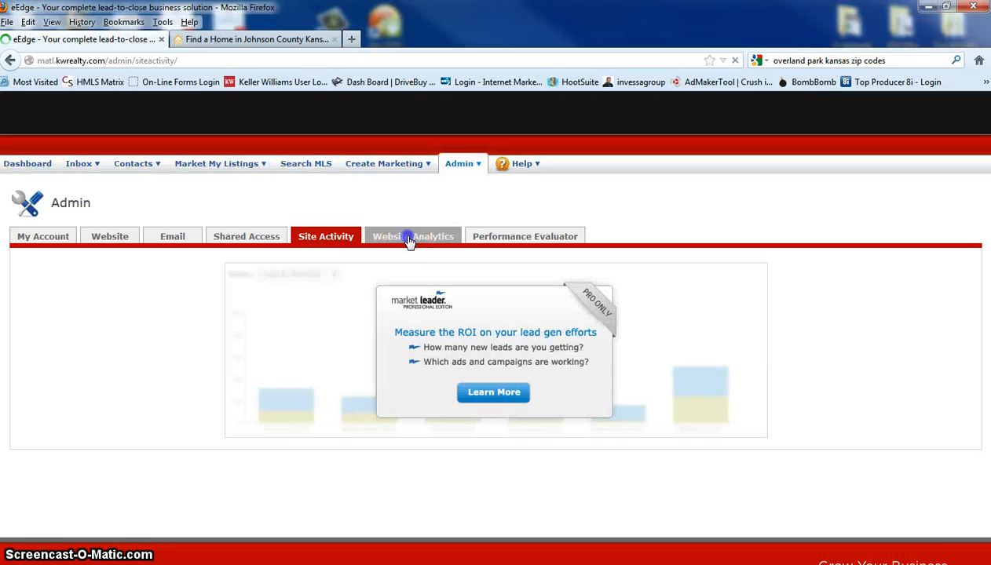
{"action": "left_click", "coordinate": [524, 240]}
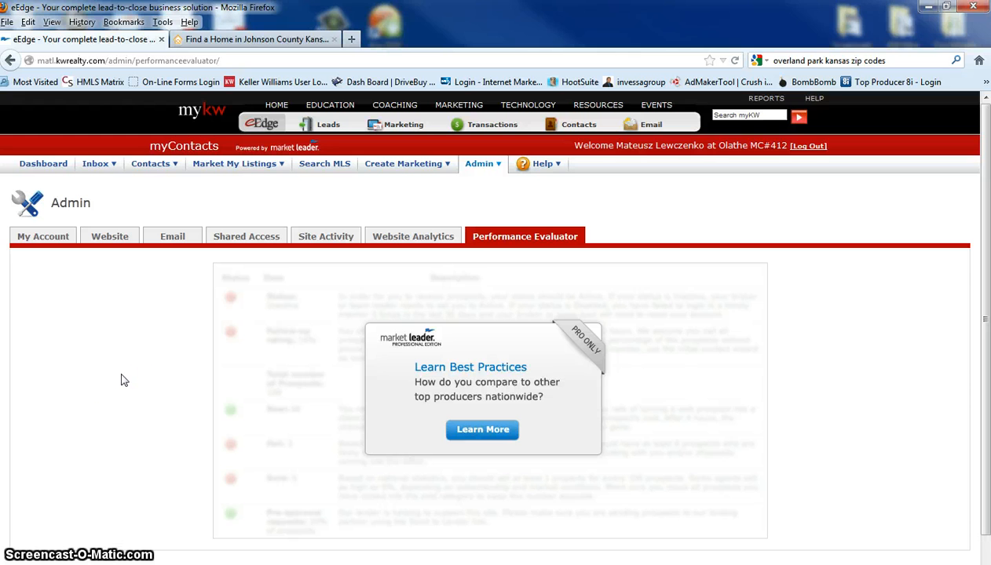
Open the My Account settings in the admin, and return to the start of the public Find a Home page
{"action": "left_click", "coordinate": [44, 239]}
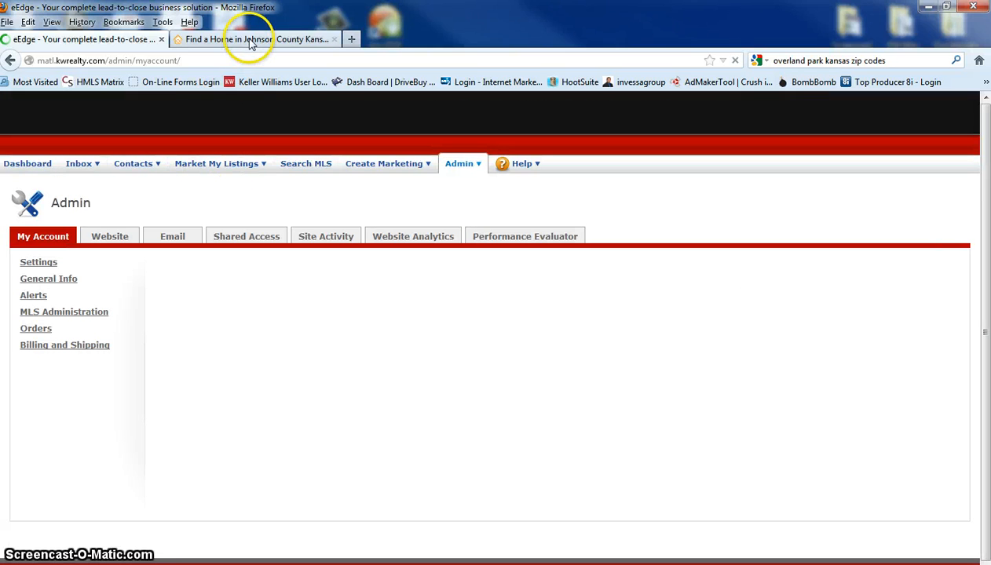
{"action": "left_click", "coordinate": [250, 40]}
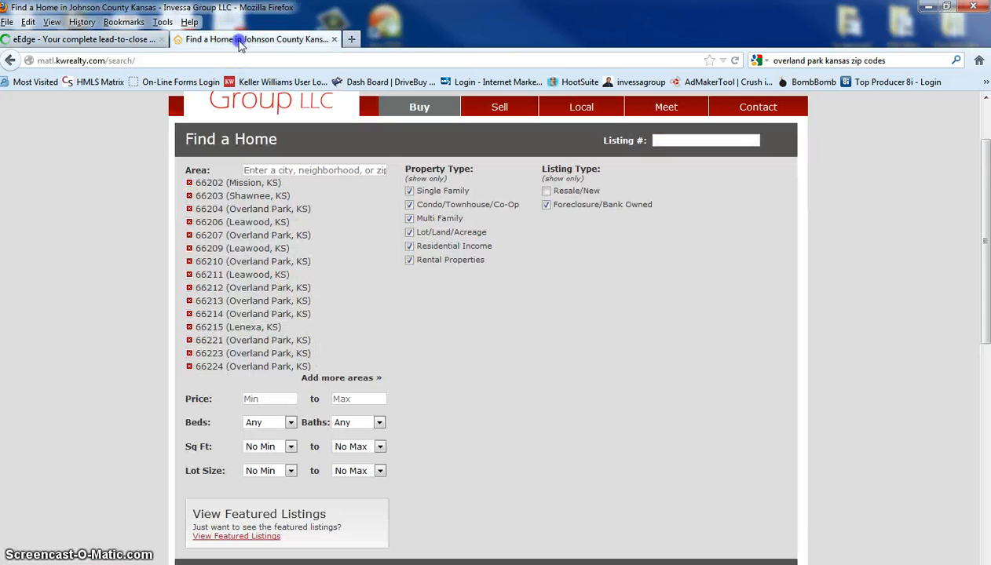
{"action": "scroll", "coordinate": [223, 247], "scroll_direction": "up", "scroll_amount": 2}
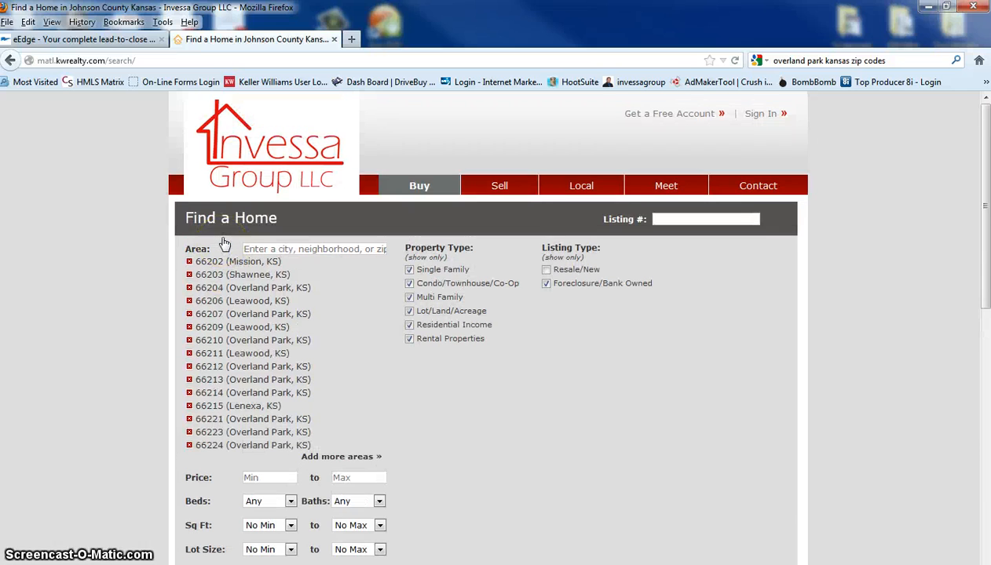